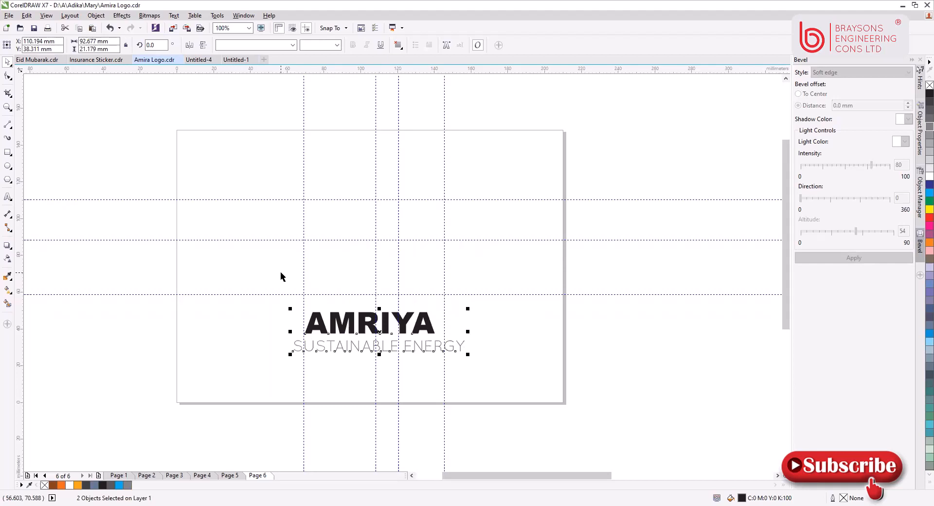
Step: Try moving the AMRIYA text up toward the middle of the page and undo the move
left_click(62, 120)
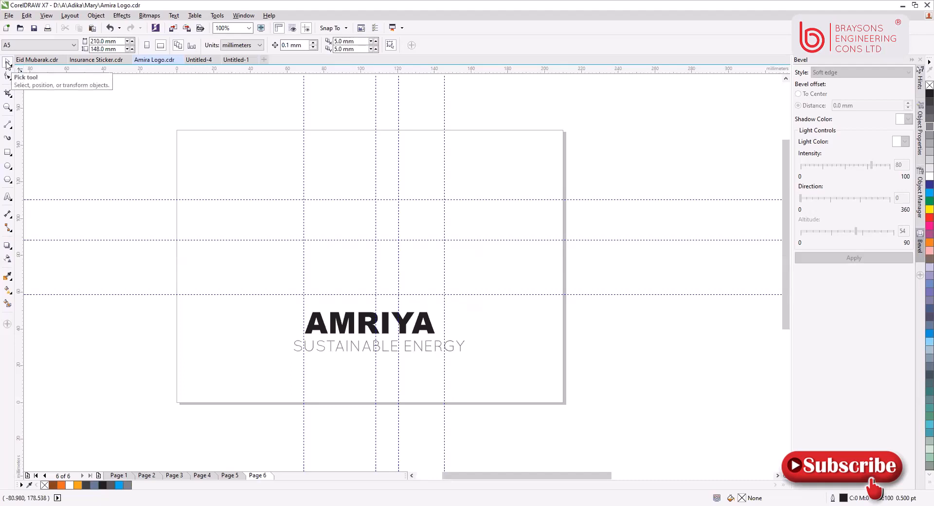
left_click_drag(346, 329, 370, 275)
key("ctrl+z")
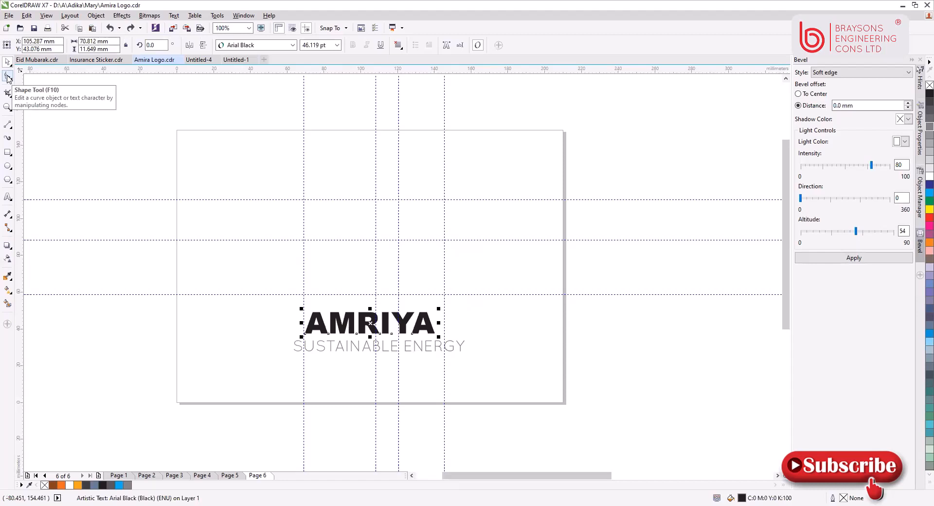
Step: Draw a closed triangle about 44 mm wide and 28 mm high across the page's upper-left corner with the 2-Point Line tool
left_click(8, 125)
left_click(145, 131)
left_click(189, 183)
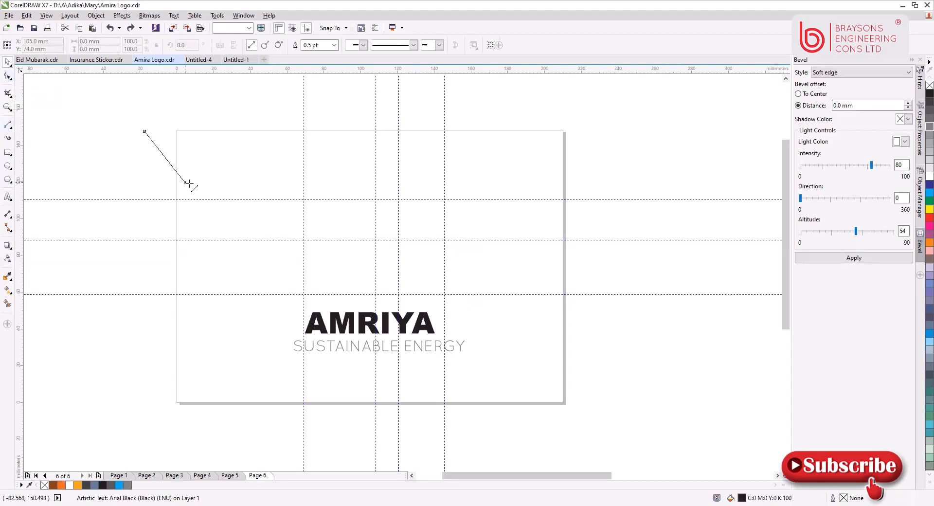
left_click(185, 183)
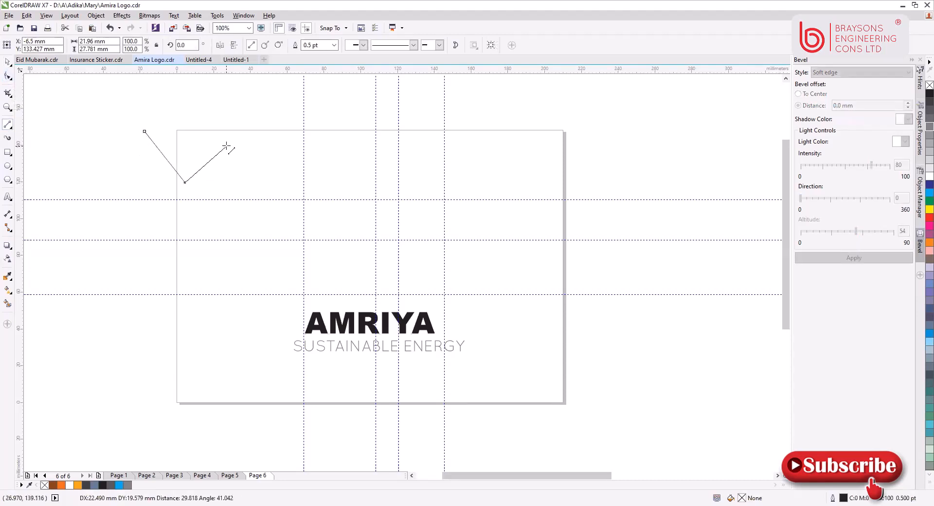
left_click(226, 146)
left_click(227, 146)
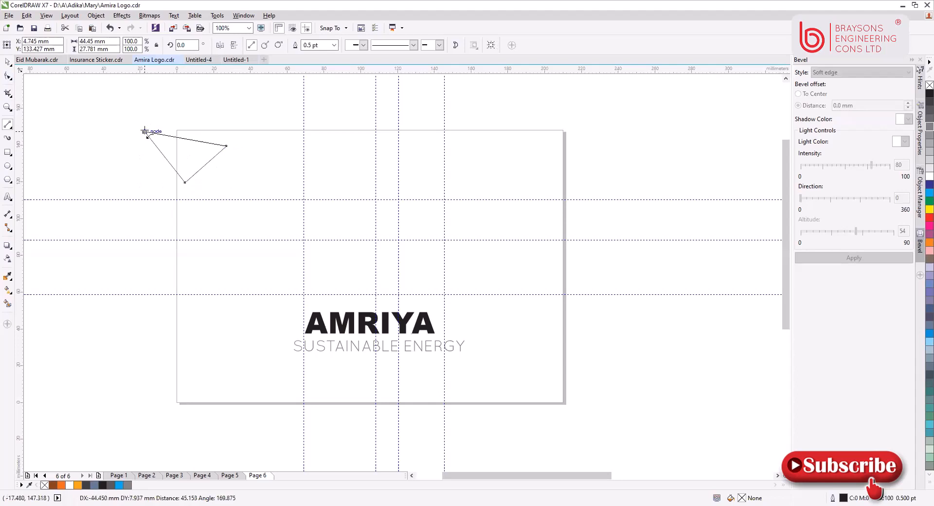
left_click(145, 131)
Step: Reshape the triangle by adding a node on each side and moving it with the Shape tool, and delete the shape
left_click(7, 76)
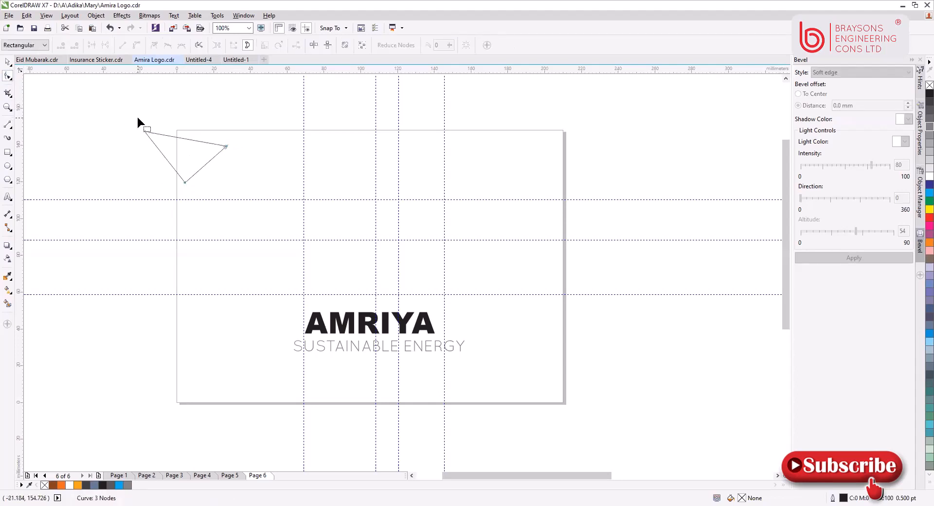
double_click(173, 136)
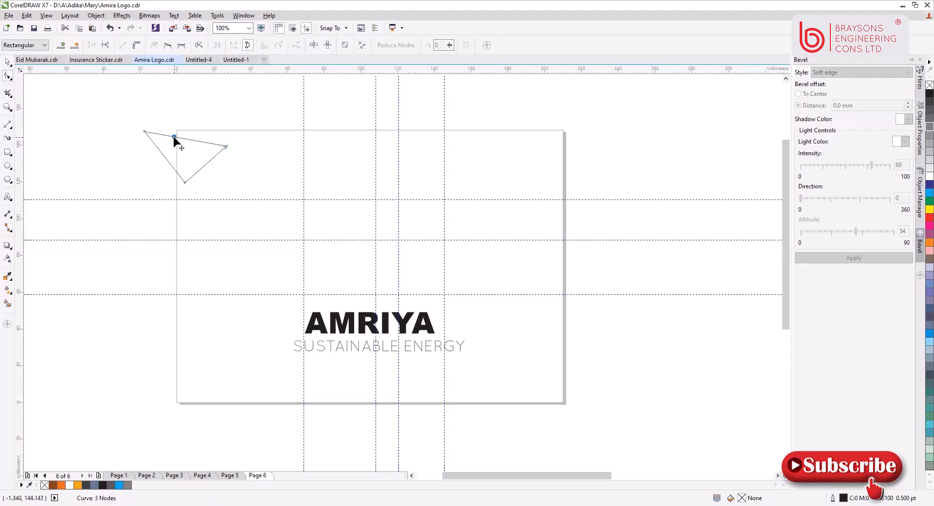
left_click_drag(173, 136, 203, 100)
double_click(200, 165)
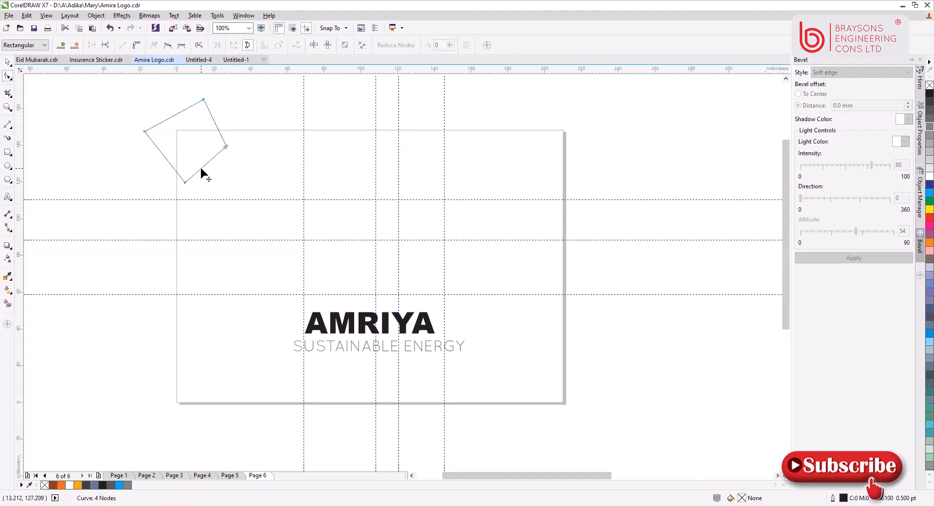
left_click_drag(200, 165, 190, 130)
double_click(165, 158)
left_click_drag(165, 158, 190, 130)
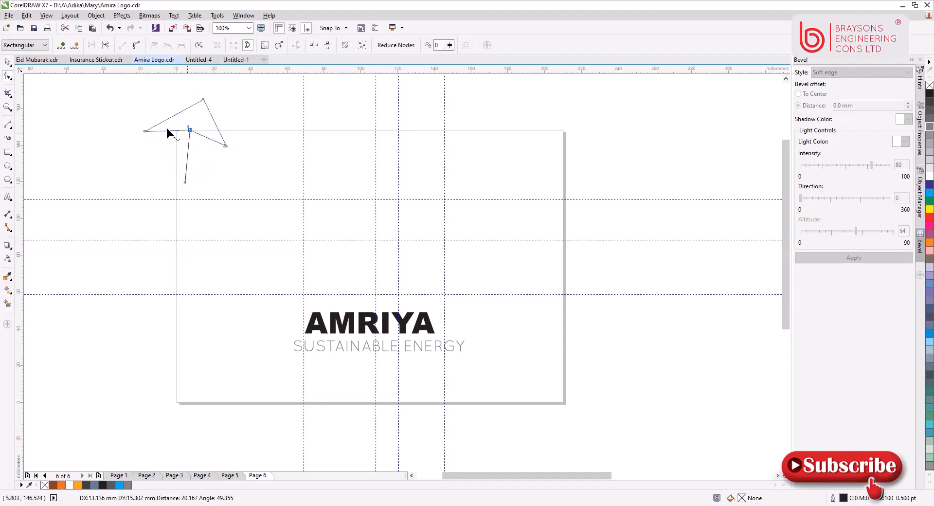
left_click(7, 61)
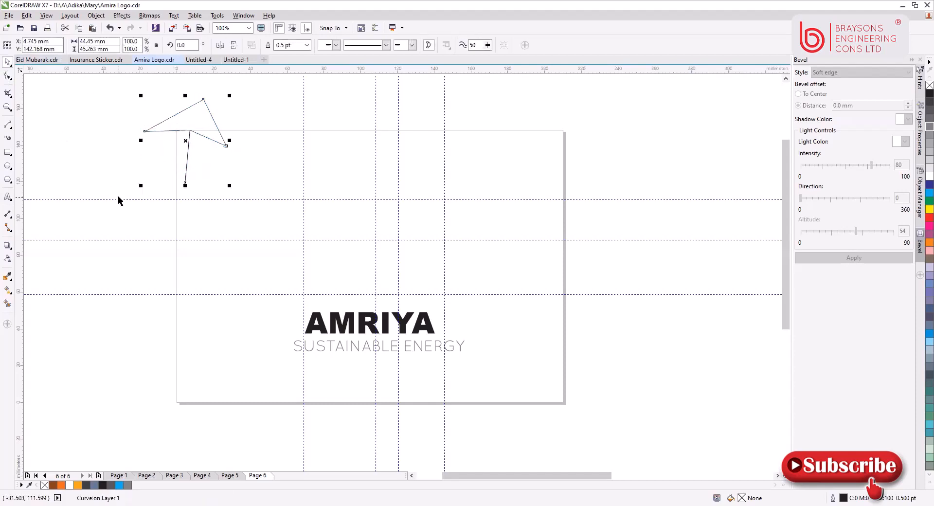
key("Delete")
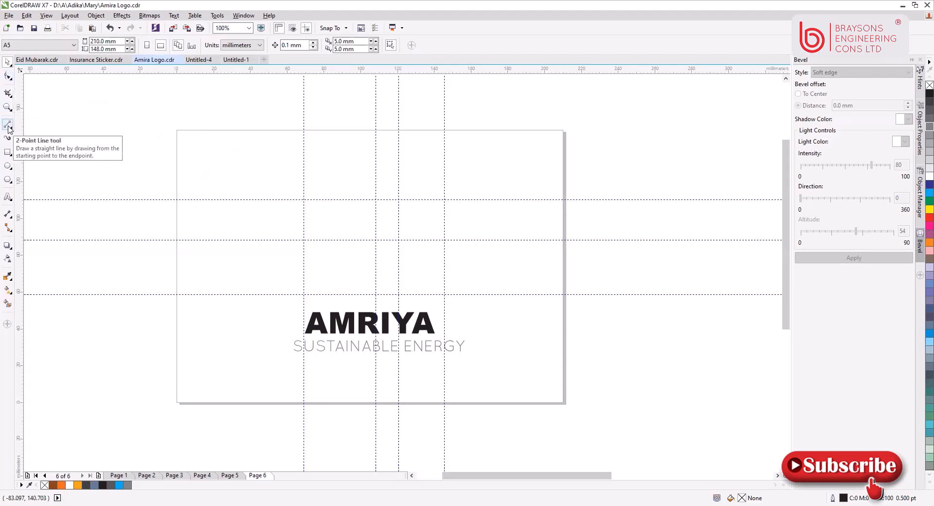
Step: Add the text AMAMA beside the page's left edge with the Text tool and delete it
left_click(9, 199)
left_click(36, 196)
left_click(107, 221)
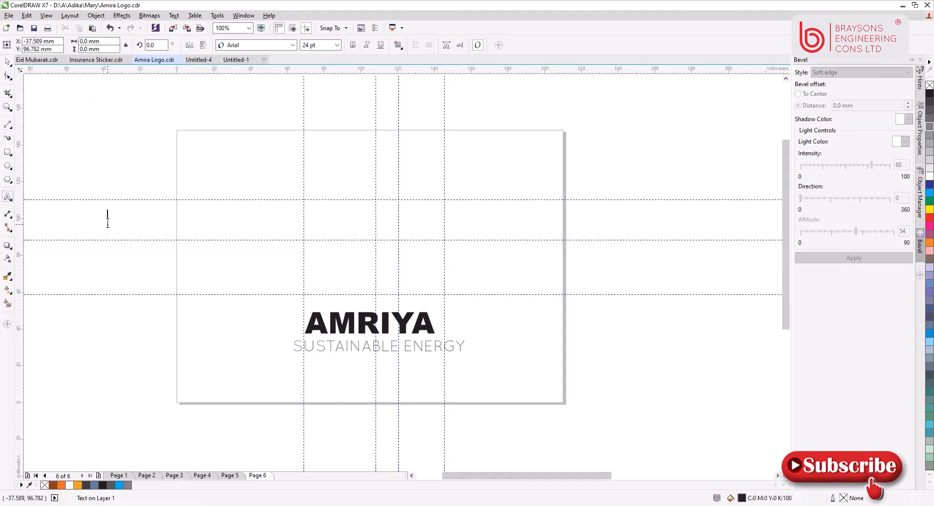
type("AMAMA")
key("ctrl+a")
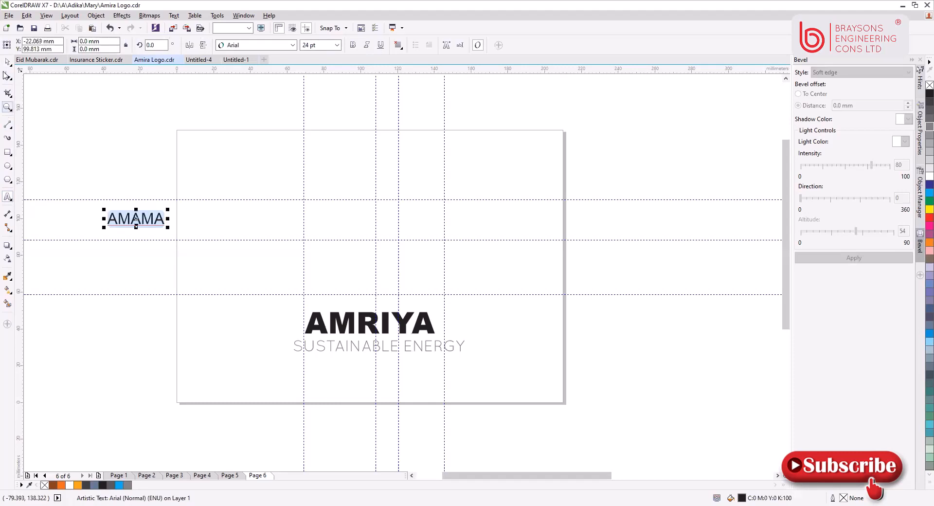
left_click(7, 63)
key("Delete")
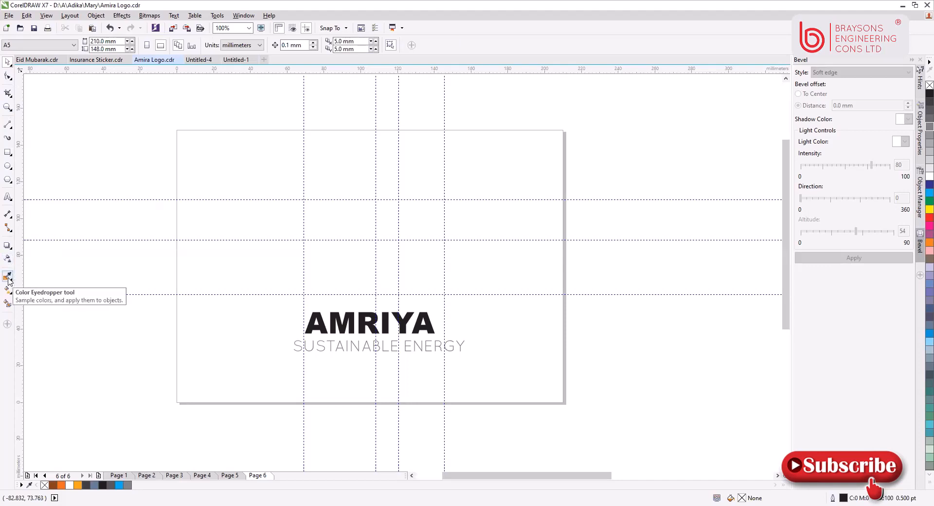
Step: Draw a rectangle about 47 by 40 mm left of the page and fill it black
left_click(7, 153)
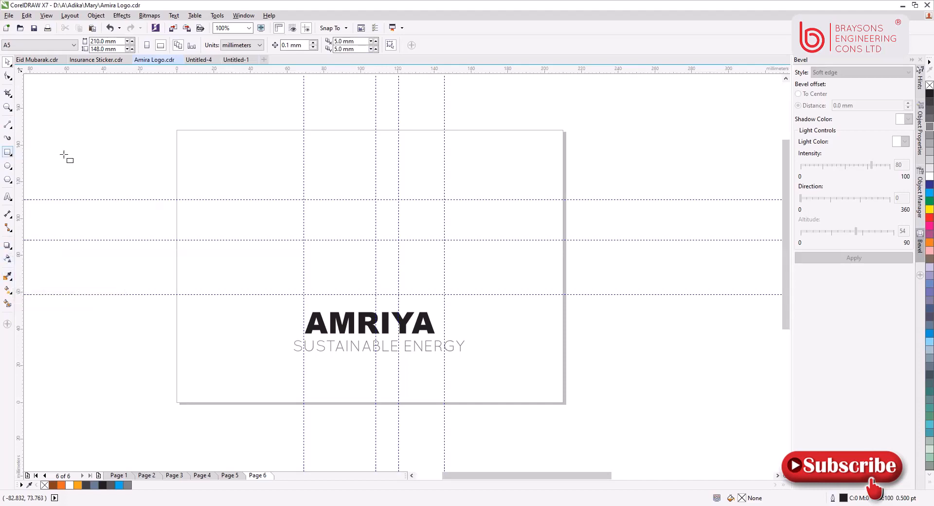
left_click_drag(80, 140, 167, 213)
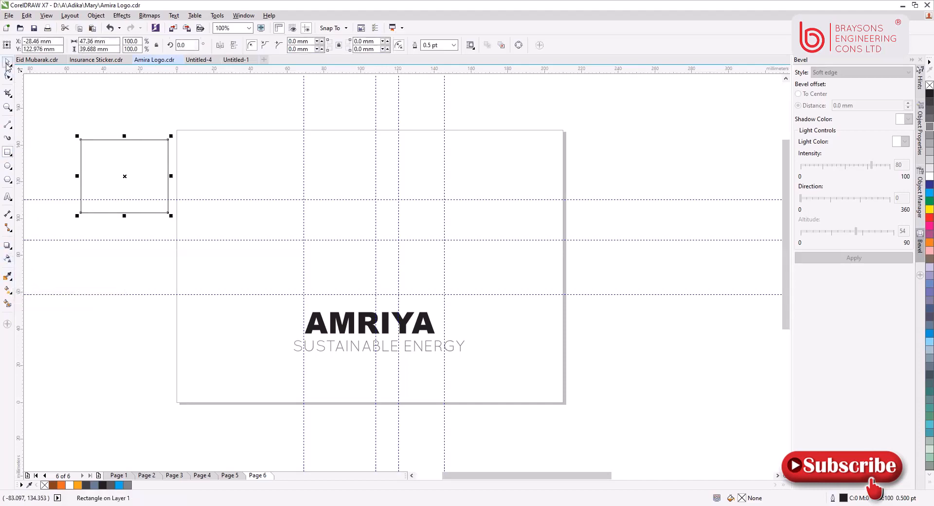
left_click(8, 62)
left_click(929, 94)
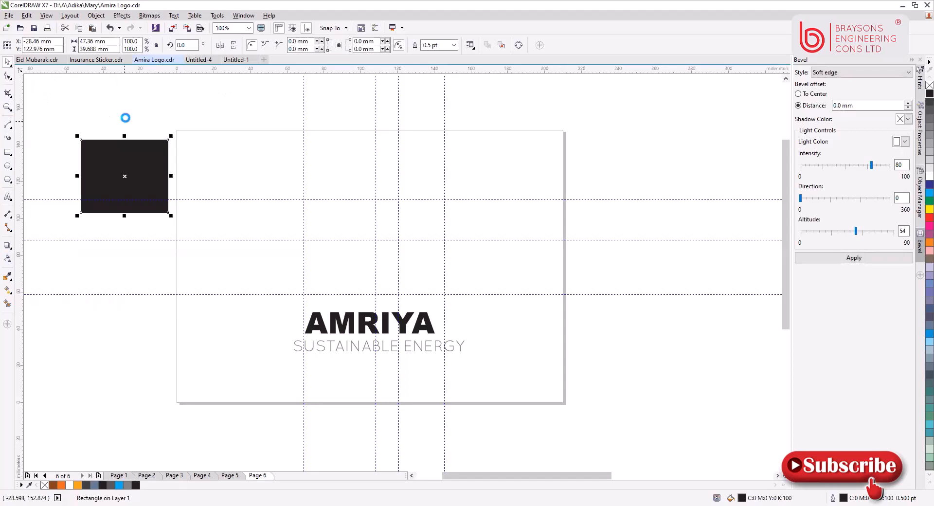
Step: Place a copy of the black rectangle on the page above the AMRIYA text and remove the copy's fill
left_click_drag(126, 173, 378, 188)
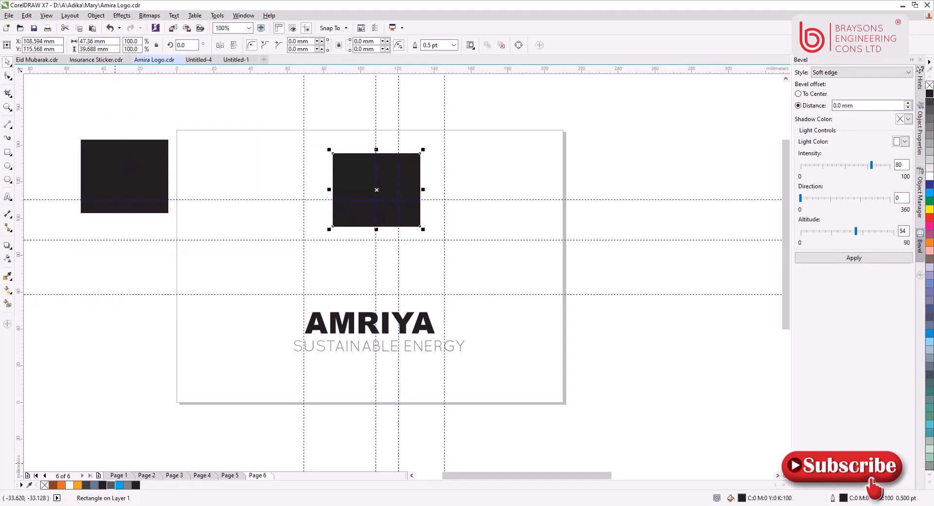
left_click(44, 485)
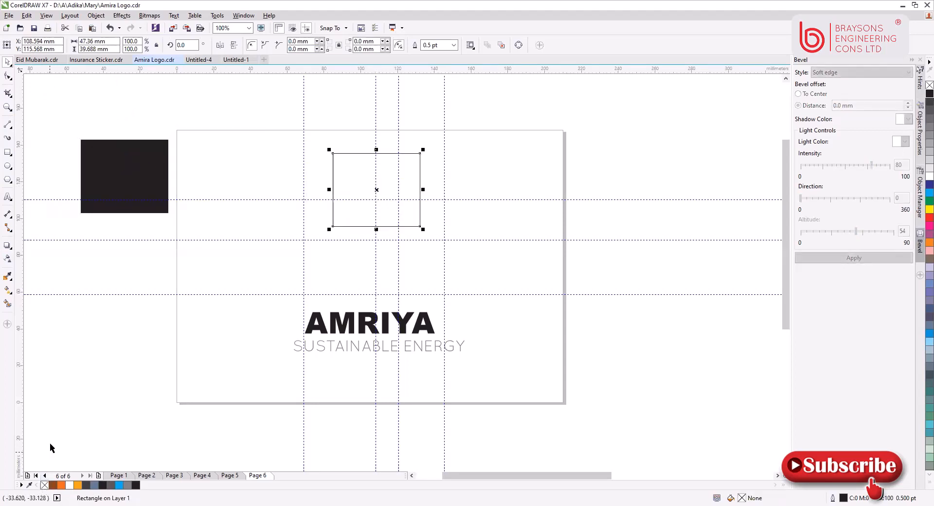
Step: Apply the black rectangle's colour to the unfilled copy with the Color Eyedropper and delete both rectangles
left_click(7, 277)
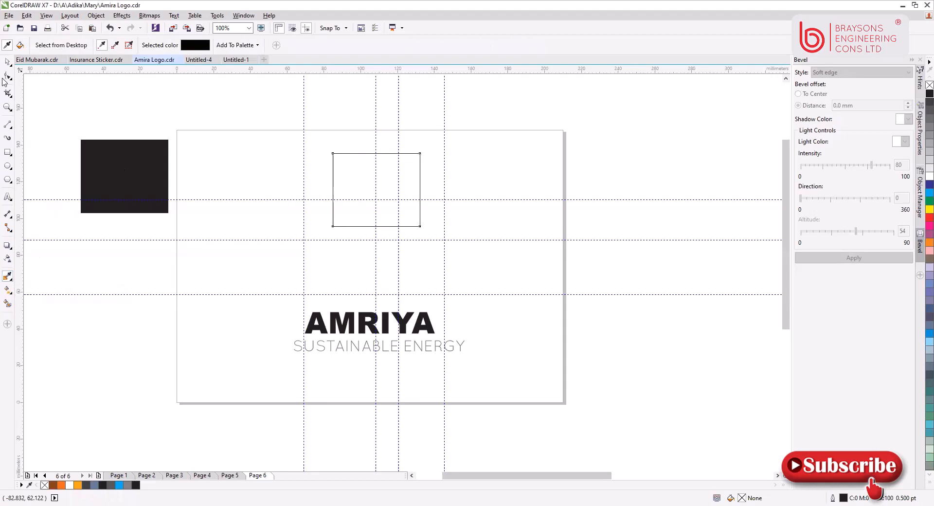
left_click(7, 63)
left_click_drag(56, 105, 477, 262)
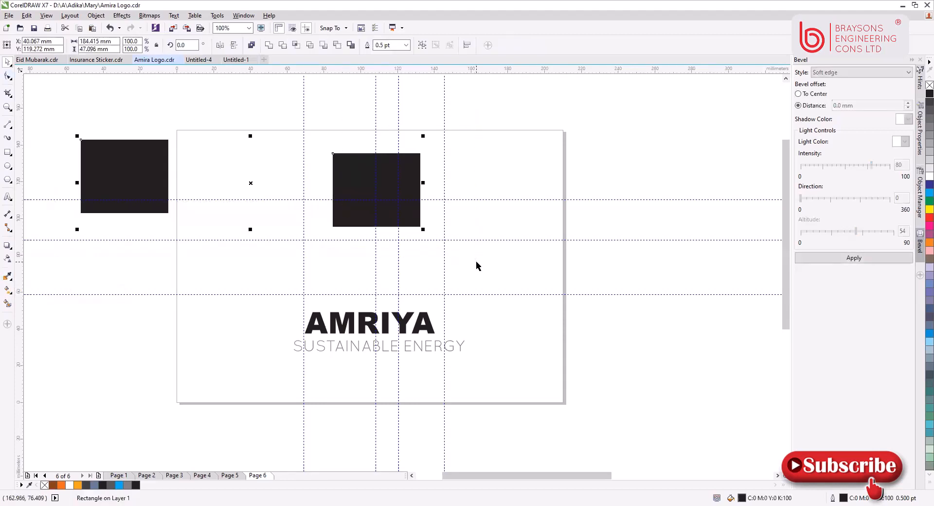
key("Delete")
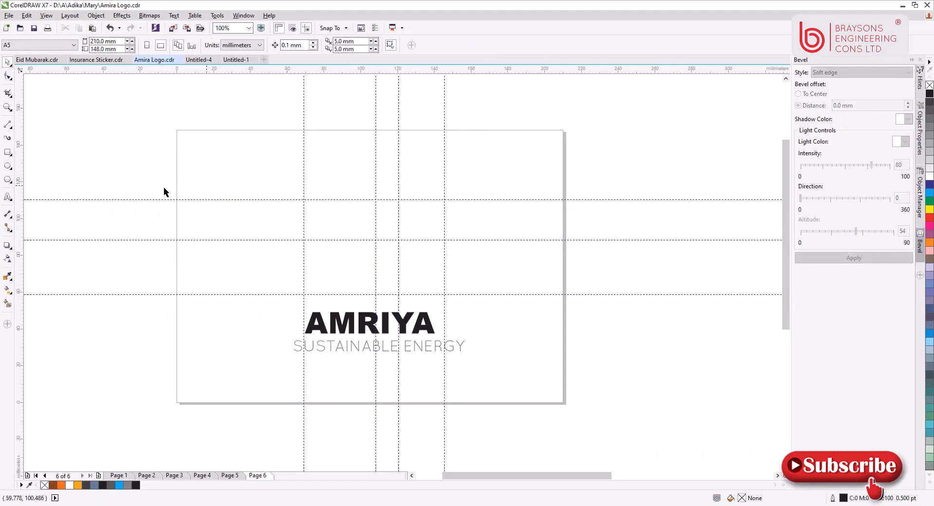
Step: Draw a slender closed triangle from the lower-left guide intersection to the upper one, about 11 mm down the vertical guide, and back to the start
left_click(7, 125)
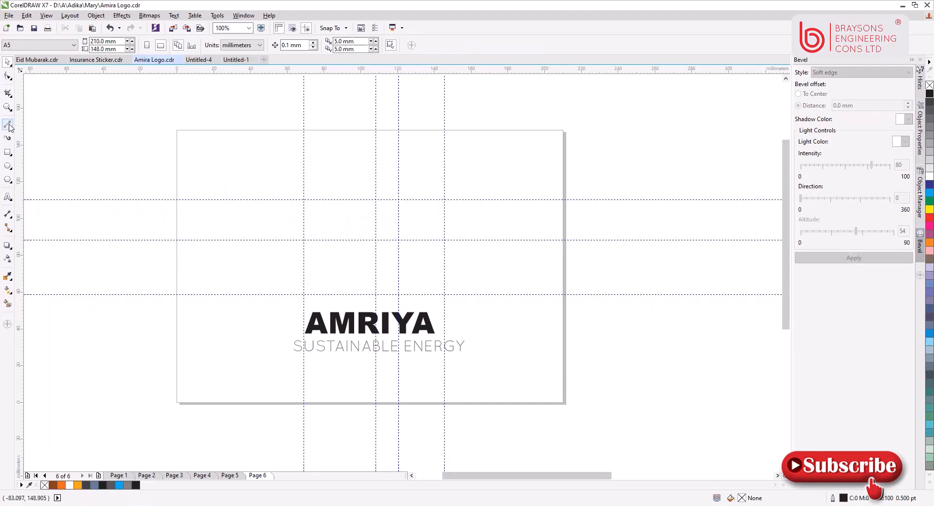
left_click(304, 294)
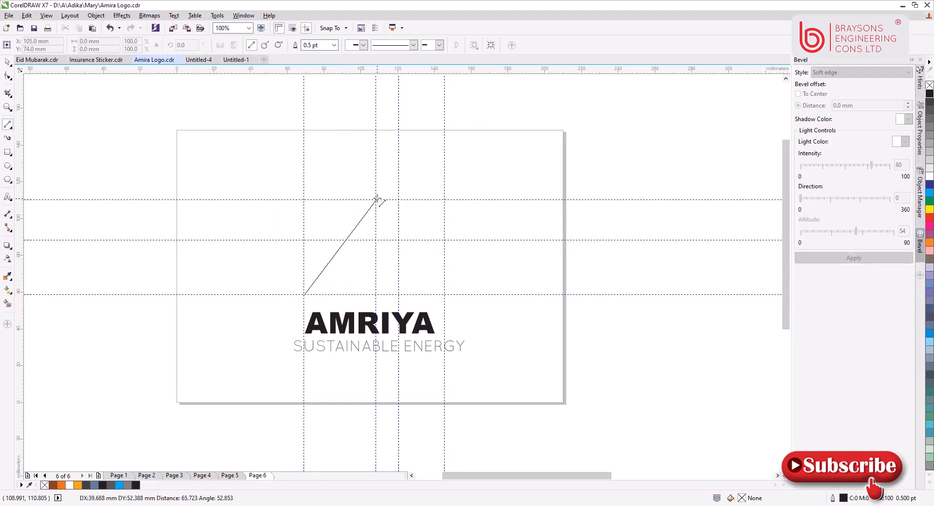
left_click(376, 199)
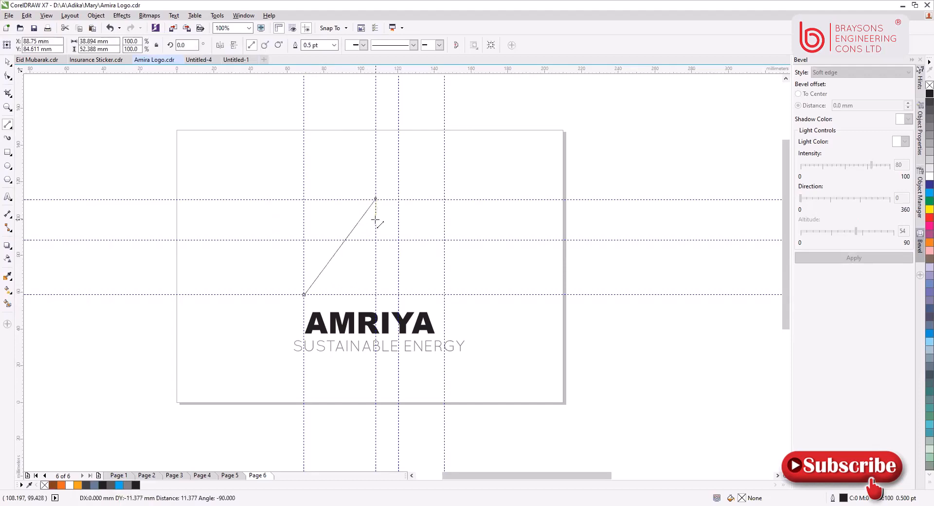
left_click_drag(375, 219, 303, 296)
left_click(8, 62)
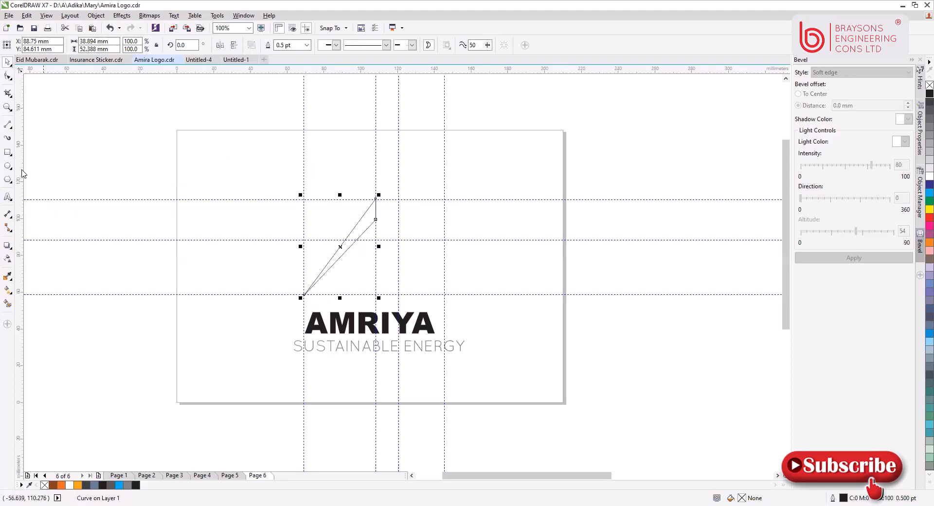
Step: Try a brown and an orange fill on the slender triangle, undoing each one
left_click(8, 125)
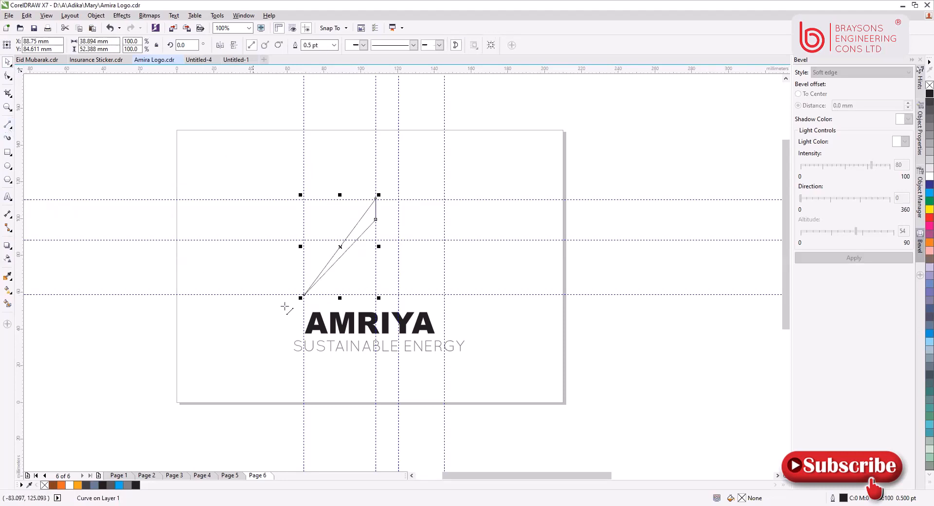
left_click(7, 62)
left_click(251, 214)
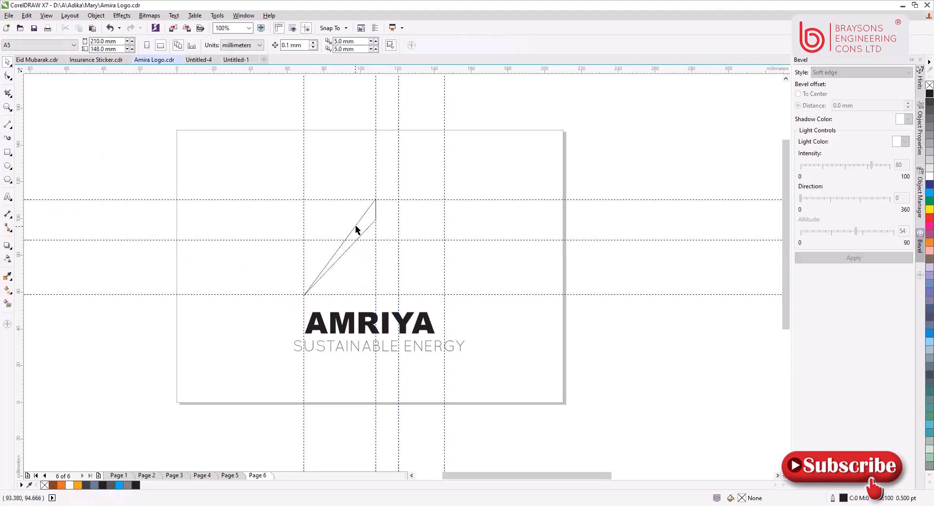
left_click(355, 226)
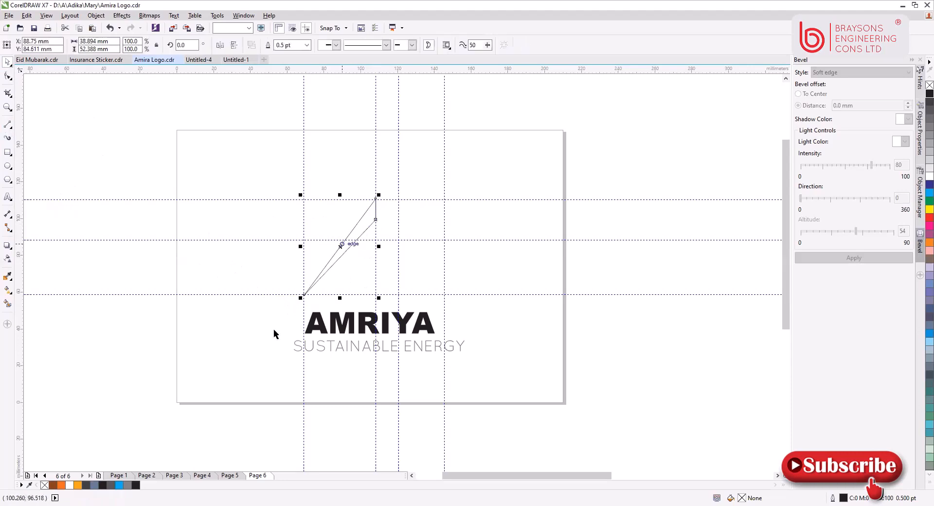
left_click(52, 484)
key("ctrl+z")
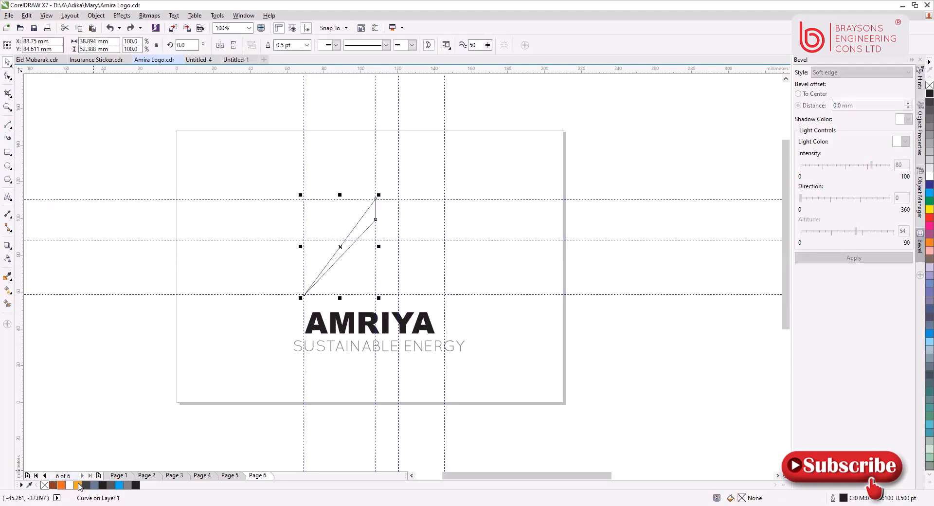
left_click(78, 485)
key("ctrl+z")
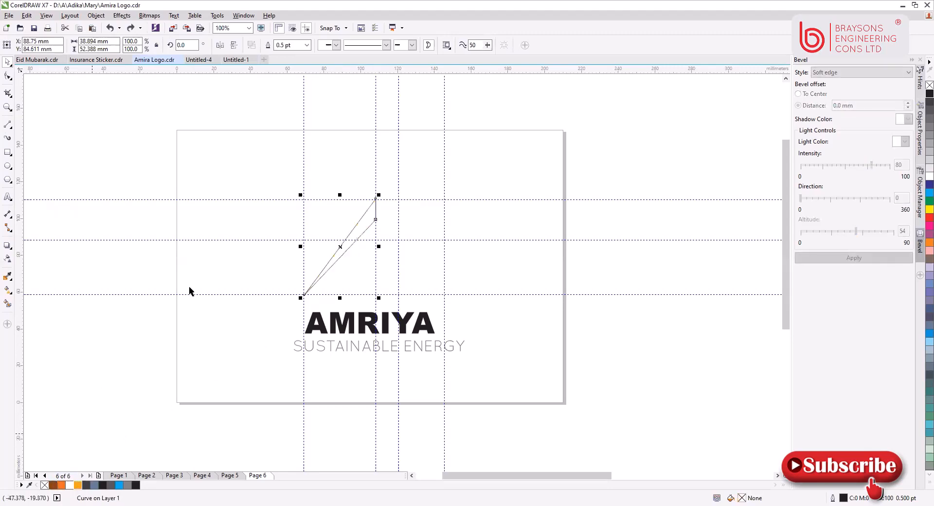
Step: Draw a second slender closed triangle below the first, extending about 4.5 mm down the vertical guide and meeting at the lower-left guide intersection
left_click(12, 126)
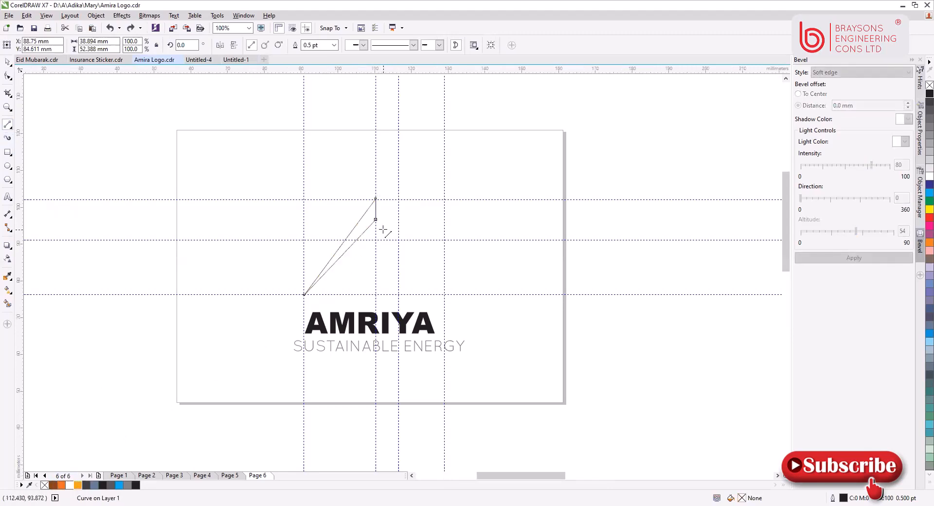
scroll(378, 217, "up", 1)
left_click(367, 209)
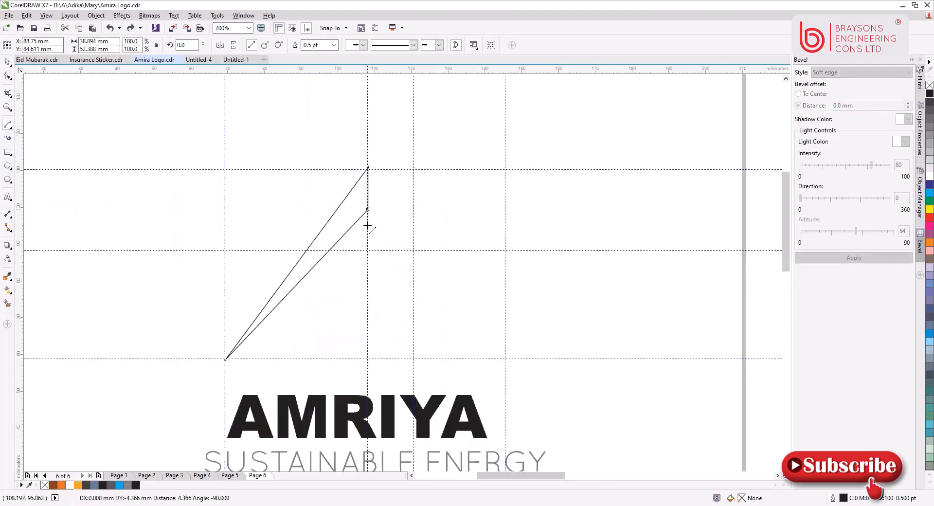
left_click(368, 226)
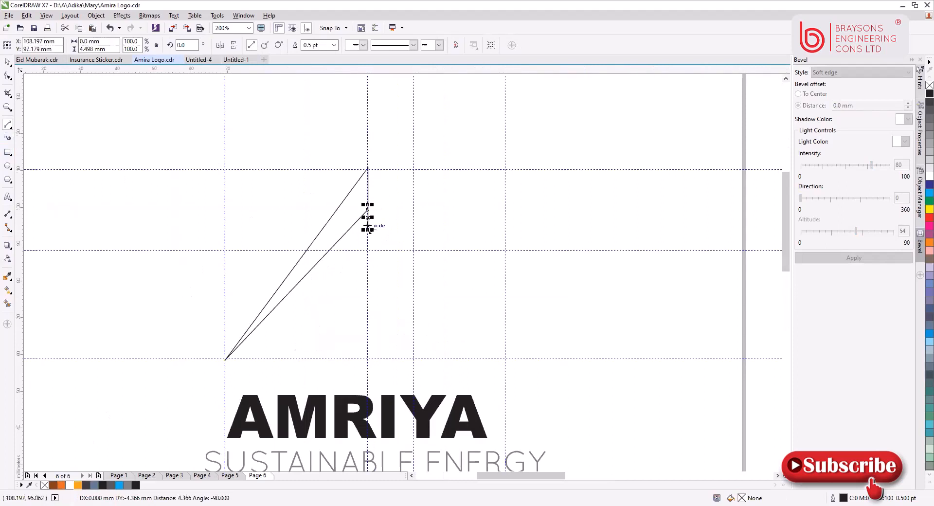
double_click(226, 359)
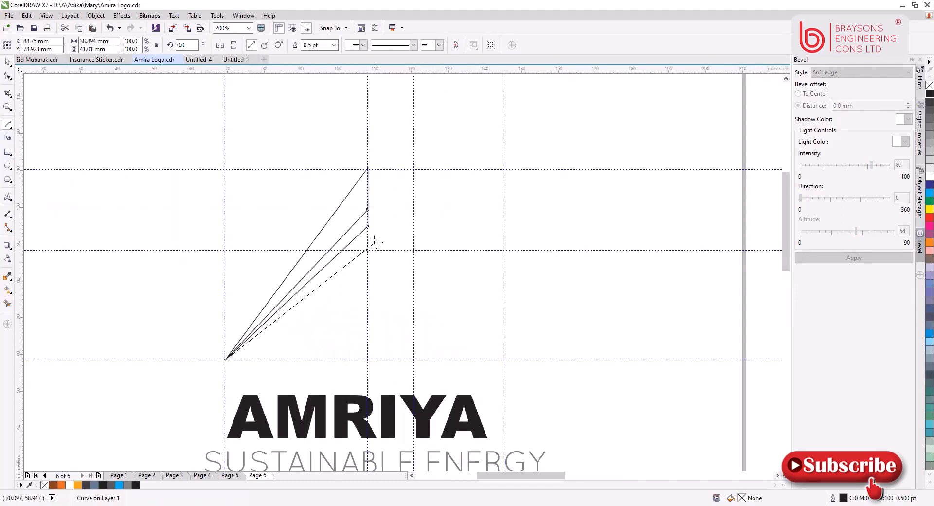
Step: Try an orange fill on the lower slender triangle and undo it
left_click(59, 484)
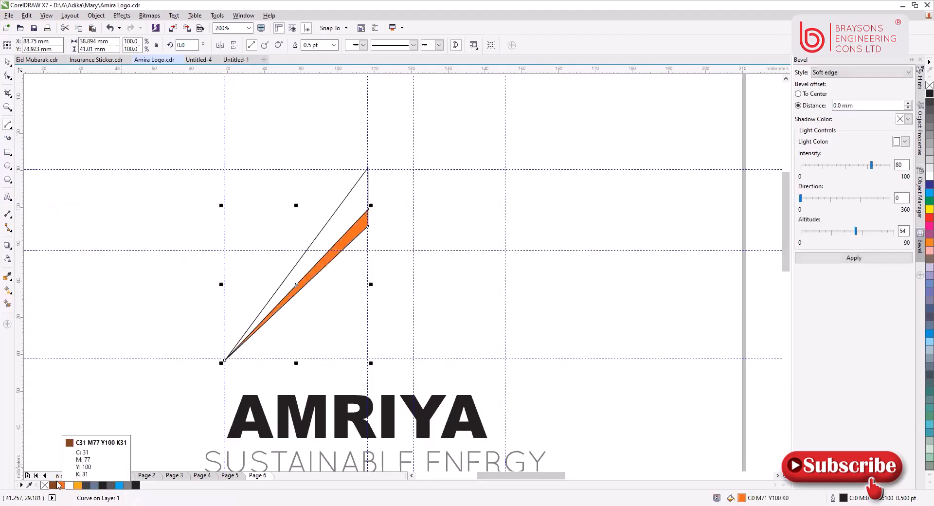
key("ctrl+z")
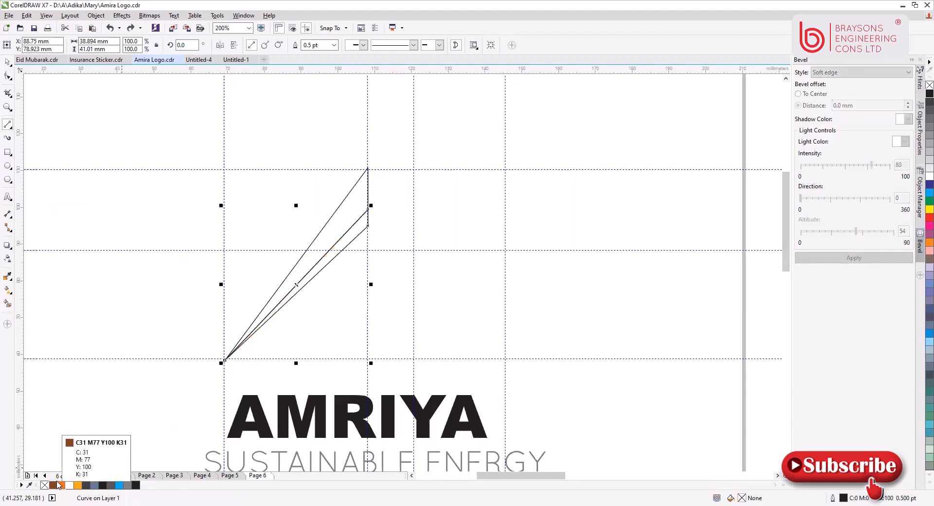
Step: Sketch a closed lightning bolt about 49 by 80 mm across the page's upper-right corner and delete it
scroll(383, 340, "down", 2)
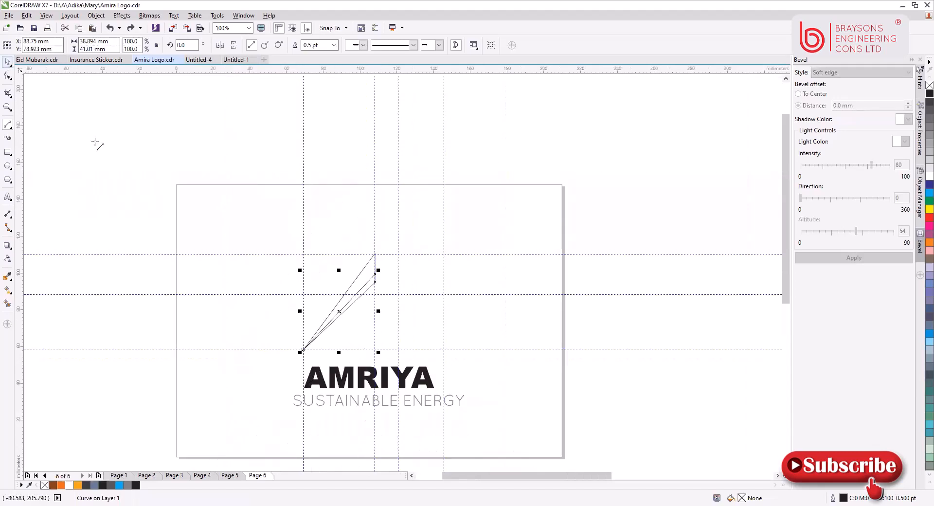
left_click(567, 208)
left_click(591, 169)
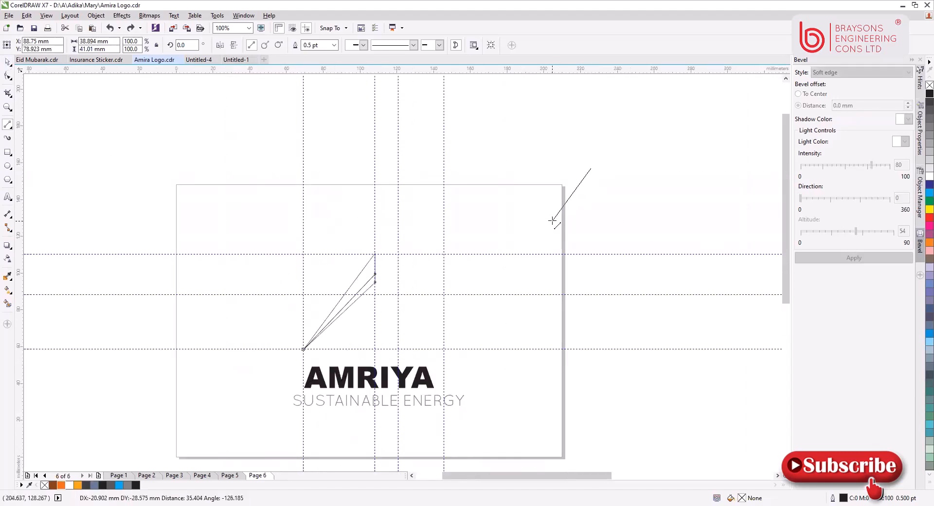
left_click(550, 223)
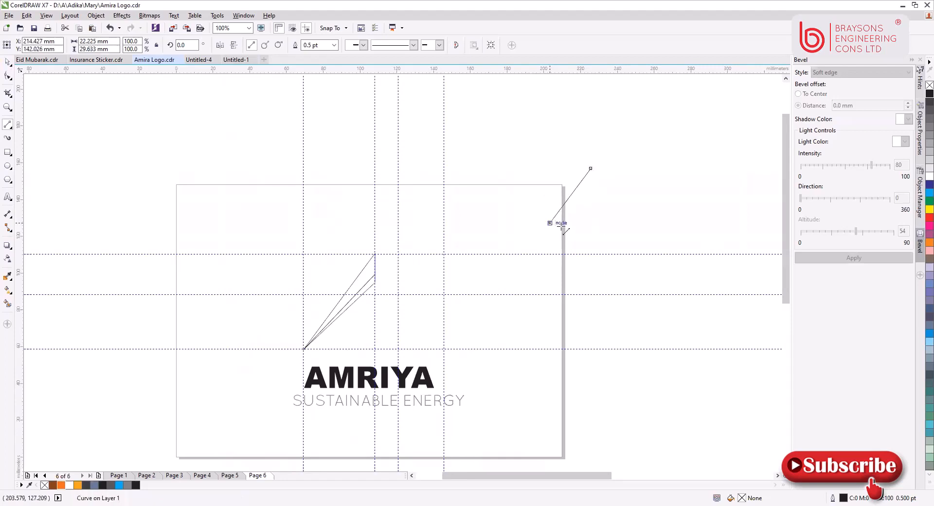
left_click(571, 230)
left_click(571, 230)
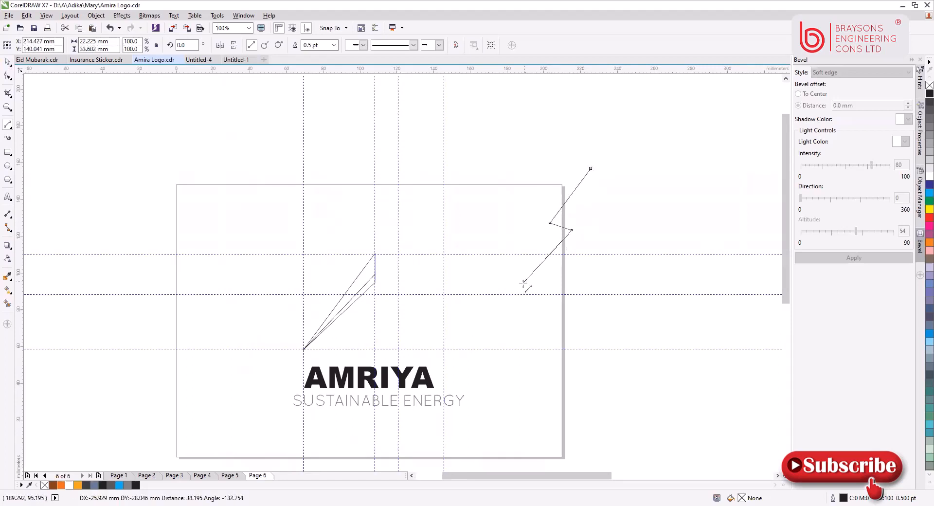
left_click(527, 295)
left_click(527, 295)
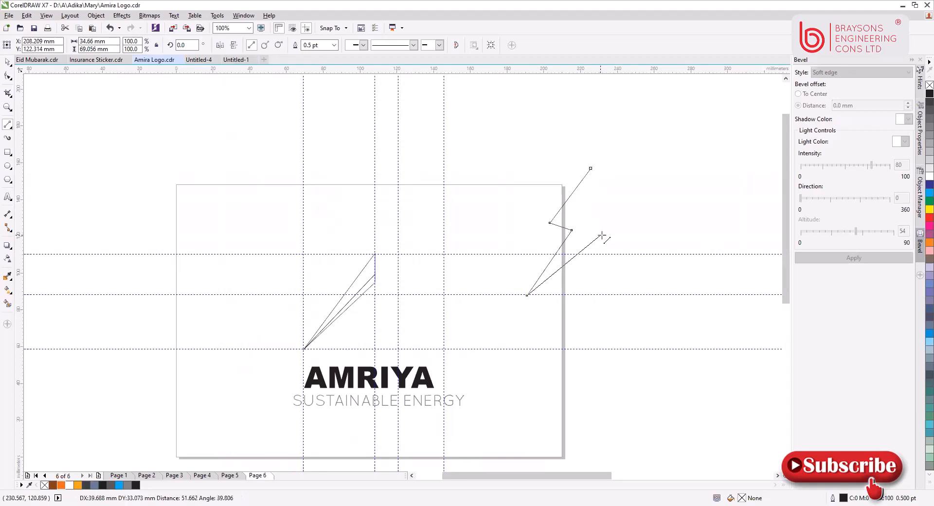
left_click(608, 234)
left_click(607, 236)
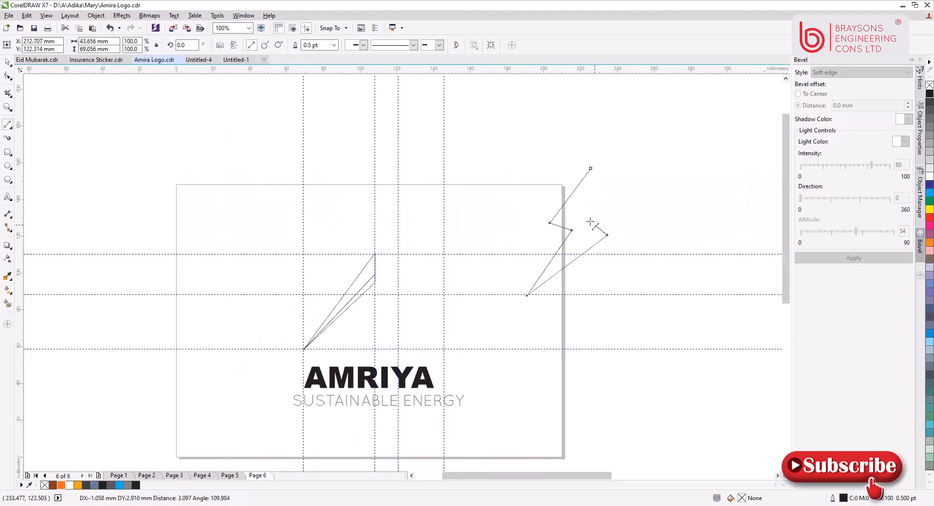
left_click(577, 215)
left_click(617, 148)
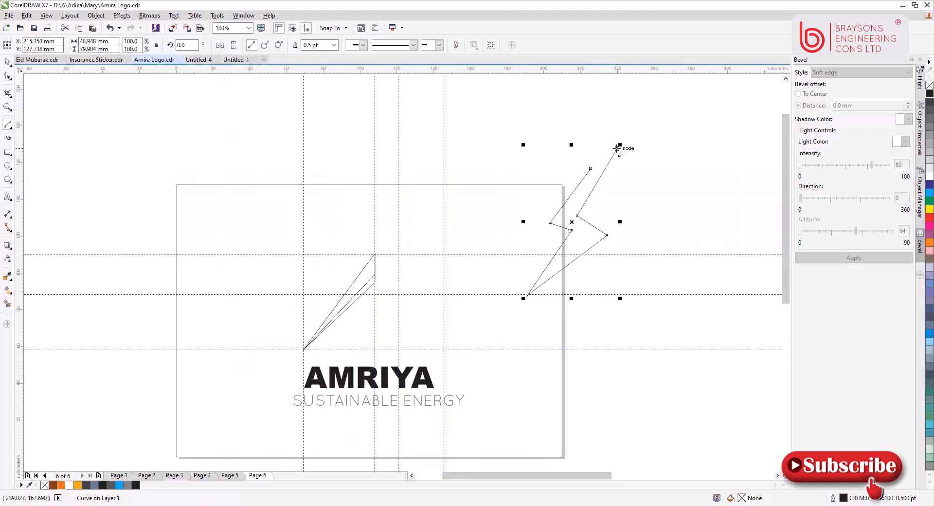
left_click(617, 149)
left_click(591, 169)
scroll(538, 171, "down", 2)
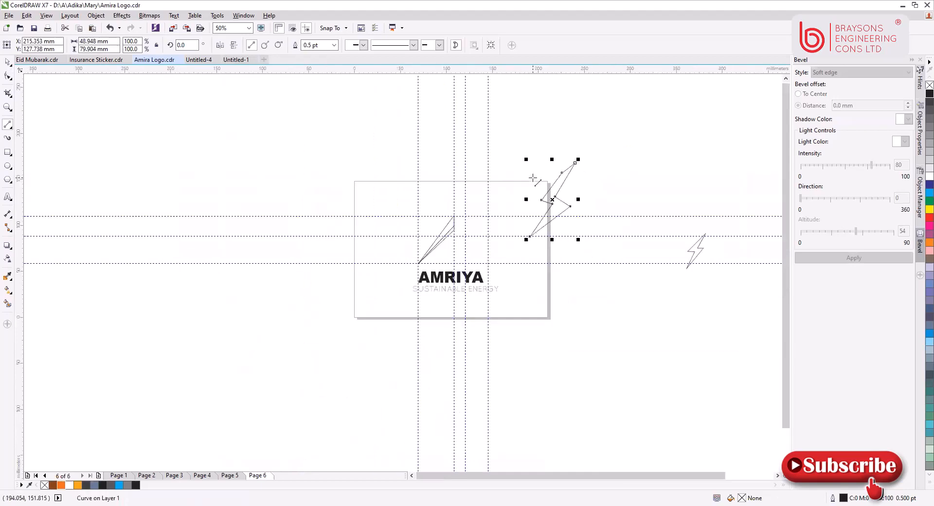
left_click(7, 62)
key("Delete")
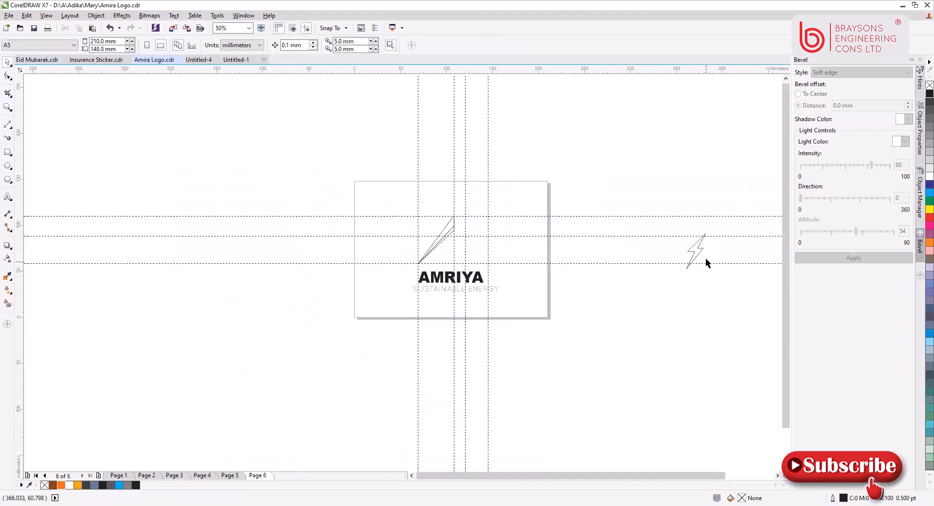
Step: Move the existing small lightning bolt from beside the page to just right of the slender triangles, above the AMRIYA text
left_click(698, 252)
key("F10")
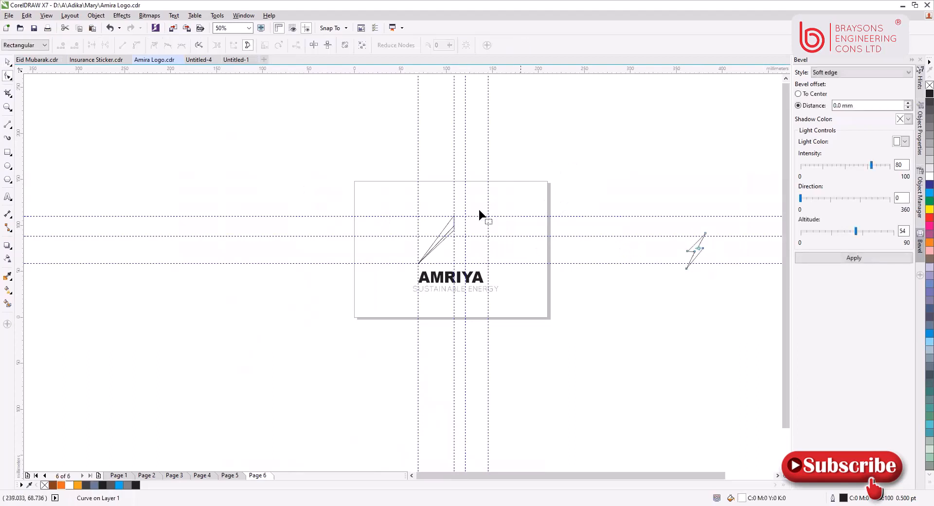
left_click(8, 62)
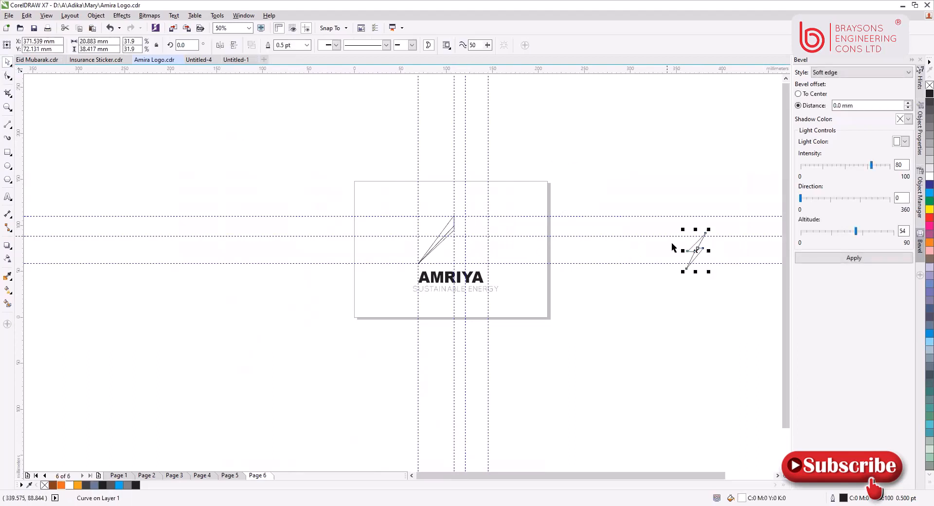
left_click_drag(697, 250, 465, 243)
scroll(470, 229, "up", 1)
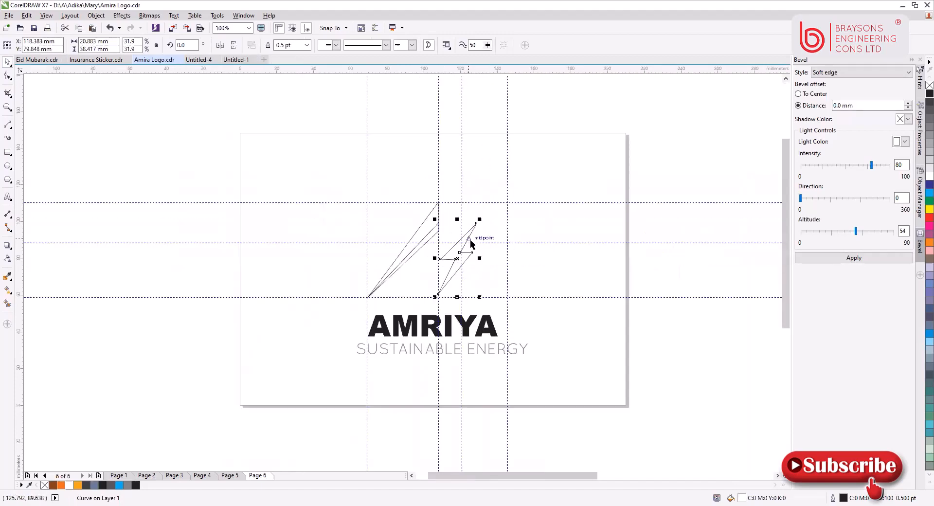
Step: Resize the lightning bolt to about 20 by 37 mm and shift it so its lower tip sits near the lowest horizontal guide
scroll(454, 268, "up", 1)
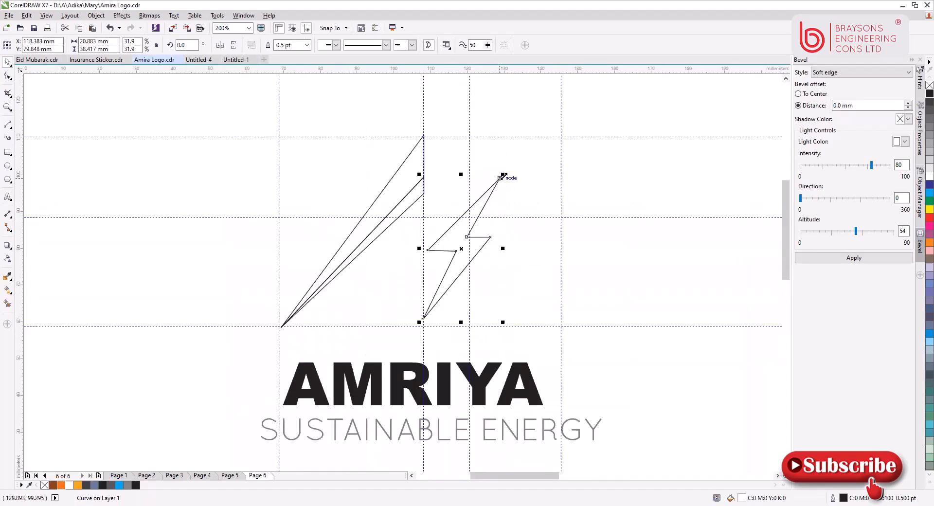
left_click_drag(503, 175, 487, 203)
left_click_drag(452, 264, 436, 270)
left_click_drag(443, 269, 441, 270)
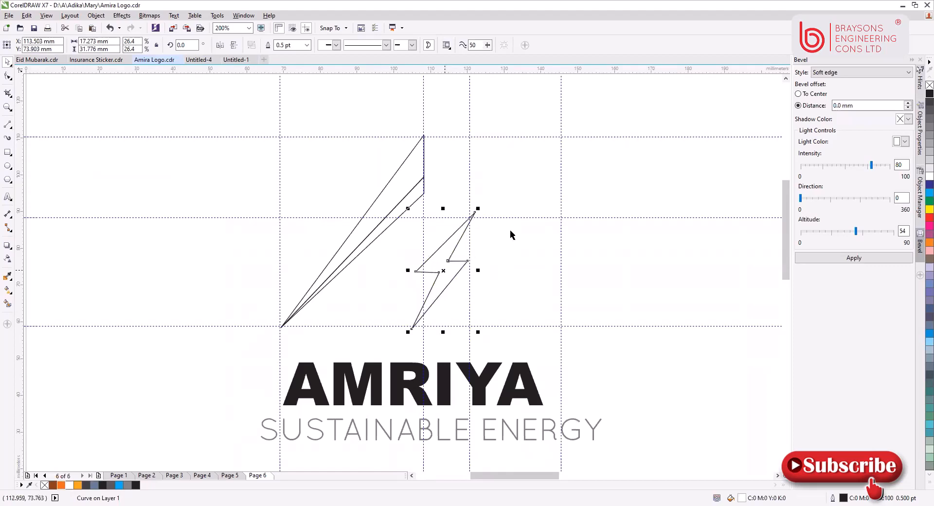
left_click_drag(478, 209, 488, 189)
left_click(299, 240)
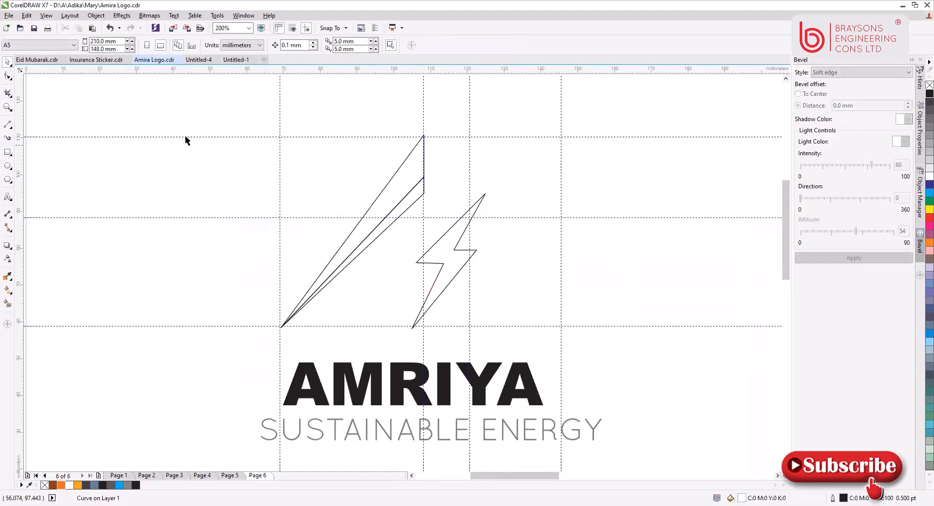
Step: Mirror a copy of both slender triangles horizontally and place it on the right, meeting the originals at the middle vertical guide
left_click_drag(130, 100, 431, 338)
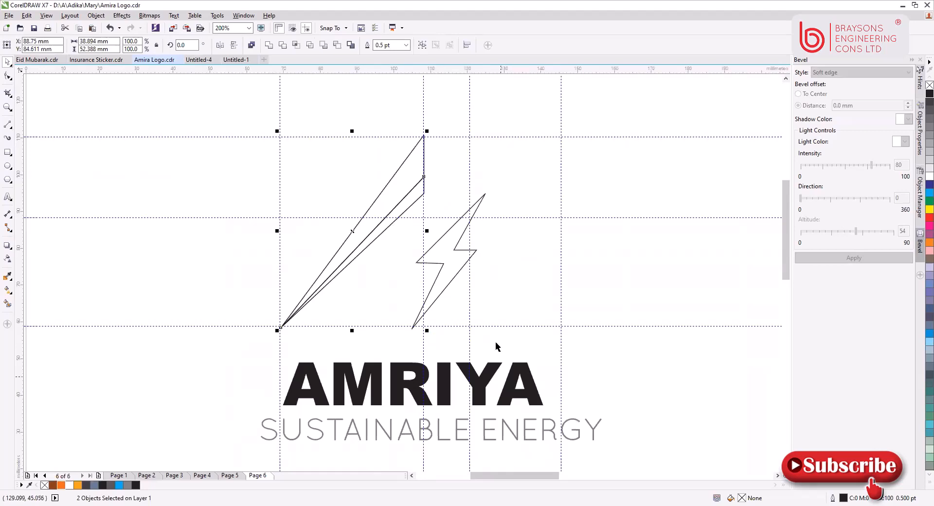
left_click(220, 45)
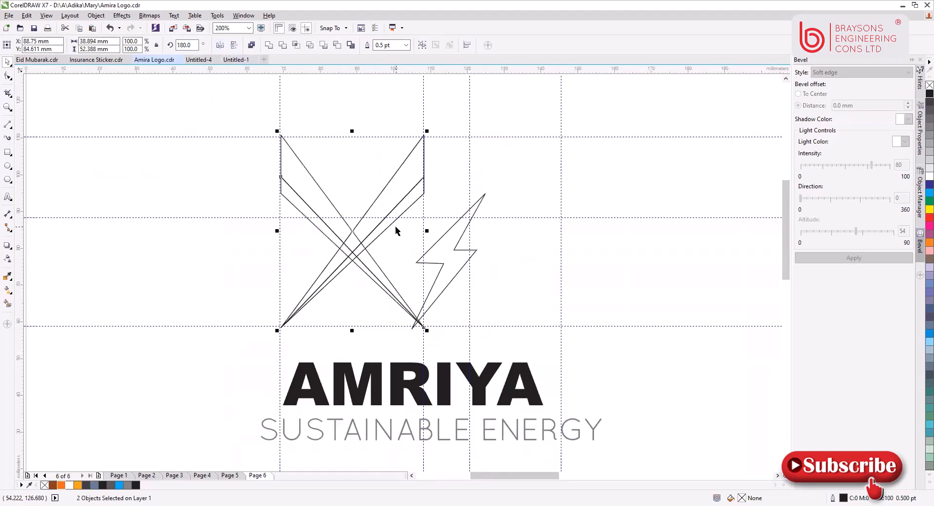
left_click_drag(354, 240, 496, 248)
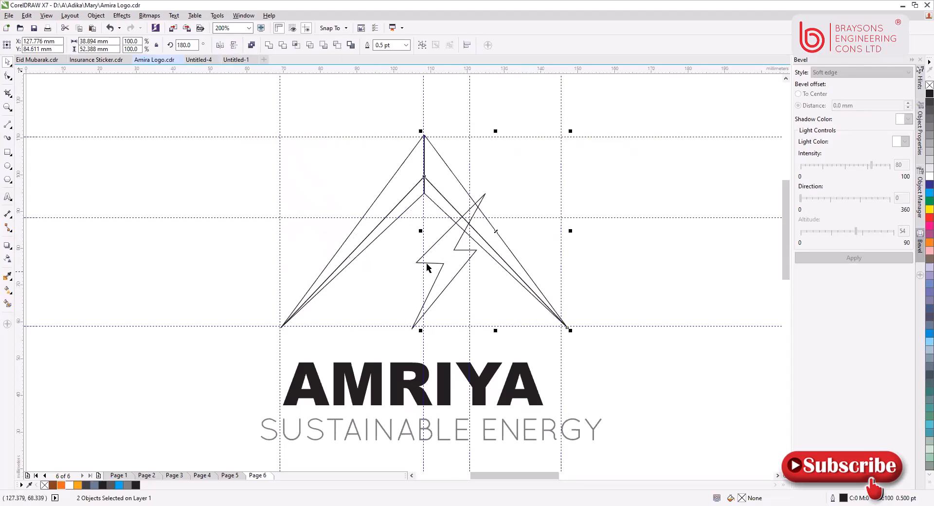
Step: Rotate the lightning bolt about 8 degrees clockwise and enlarge it to about 29 by 39 mm so it crosses the right-hand triangles
left_click(449, 279)
left_click(450, 263)
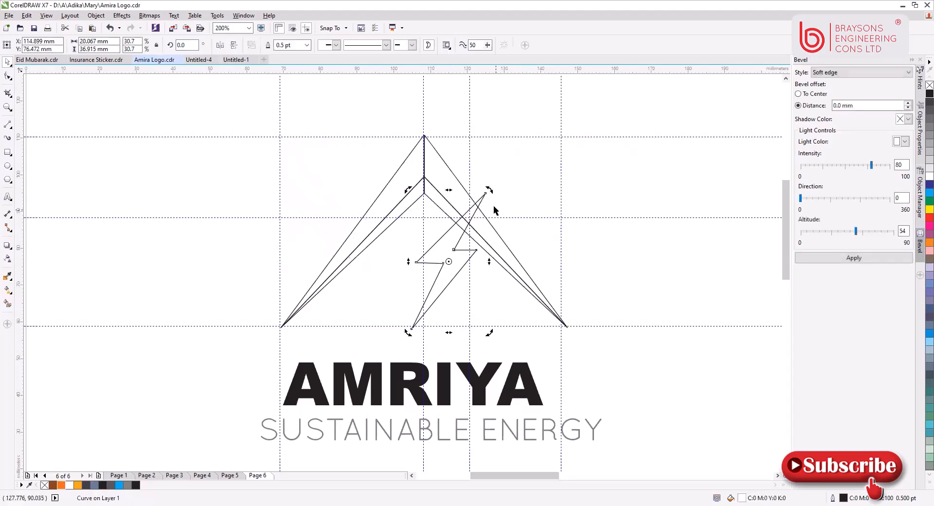
left_click_drag(489, 190, 524, 178)
left_click(455, 249)
left_click(547, 190)
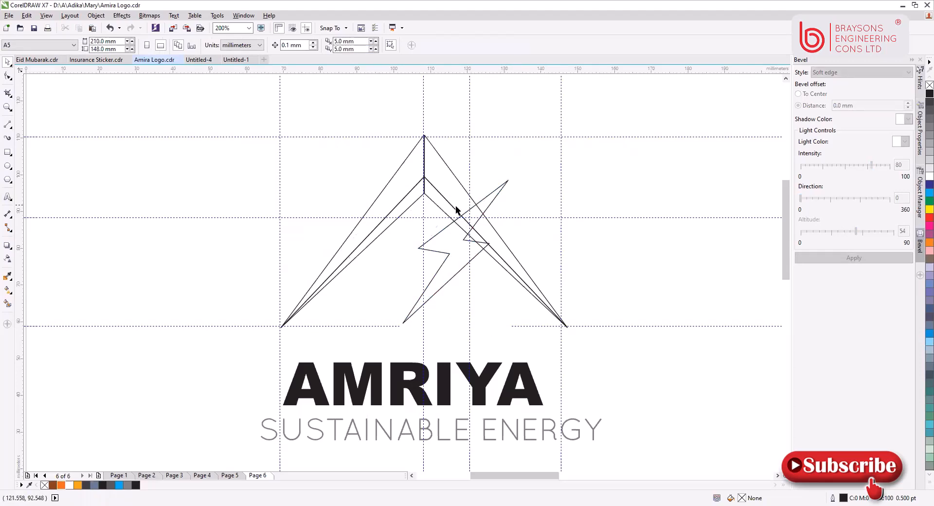
Step: Try moving the rotated lightning bolt left towards the inside of the peak and undo the move
left_click_drag(494, 203, 444, 220)
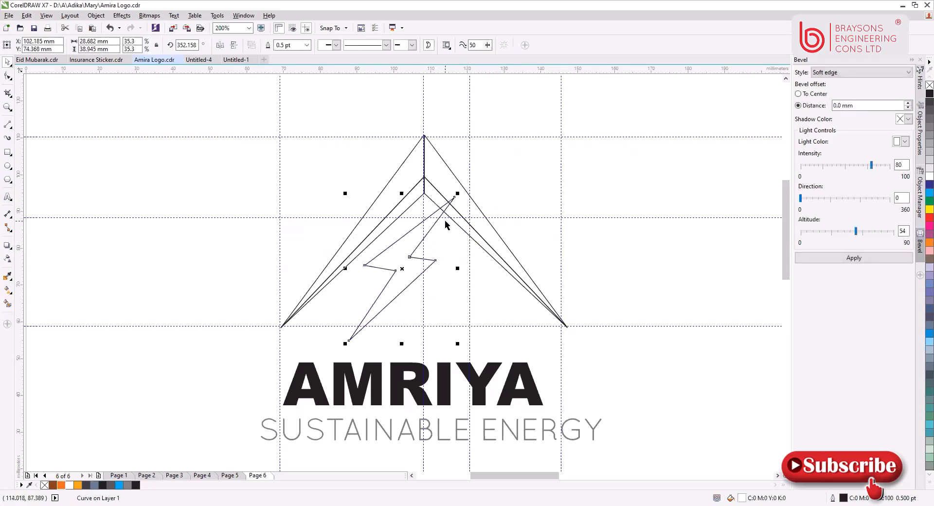
key("ctrl+z")
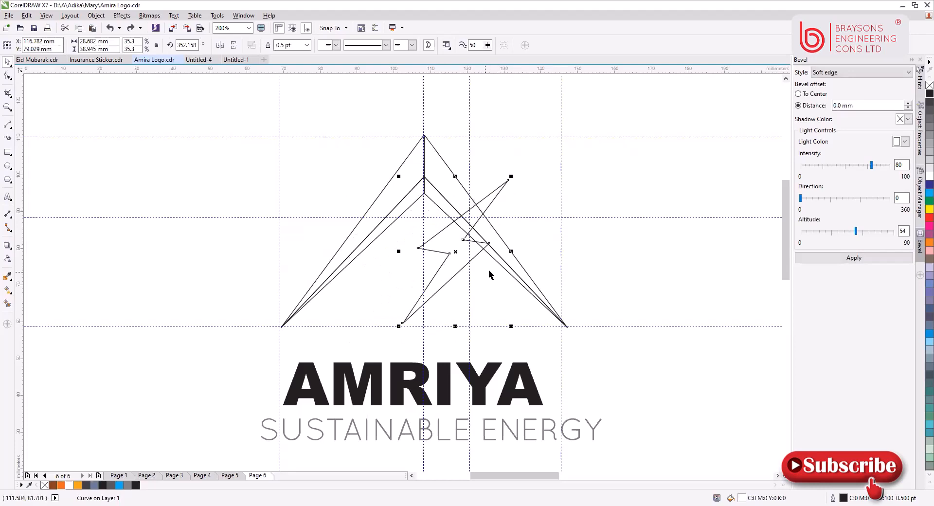
left_click(512, 224)
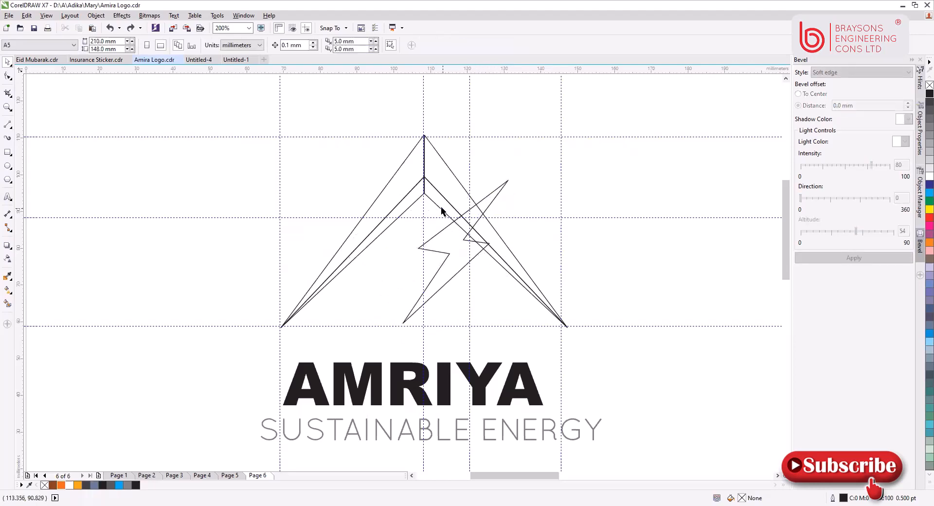
Step: Trace a closed four-sided shape, about 14 by 21 mm, over the right upper triangle from the apex to a slanted end just above the bolt's edge
left_click(6, 127)
scroll(444, 175, "up", 1)
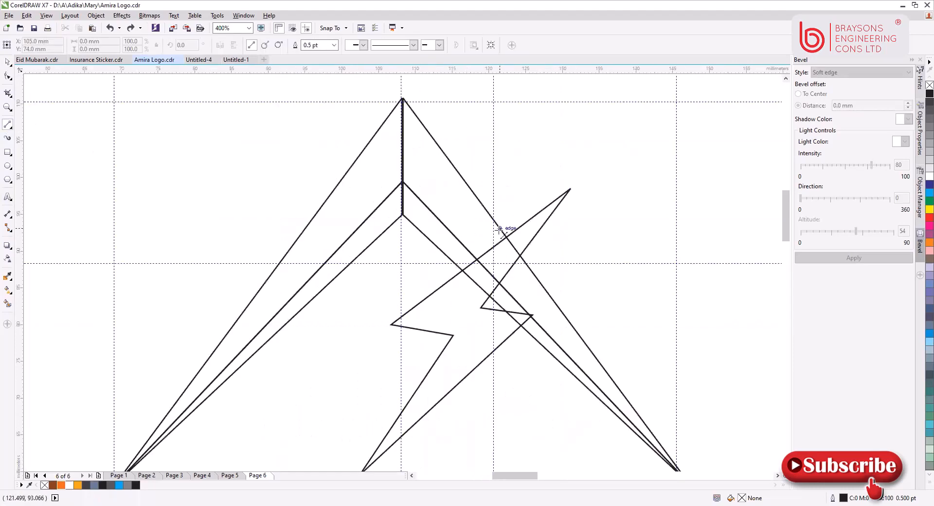
left_click(403, 98)
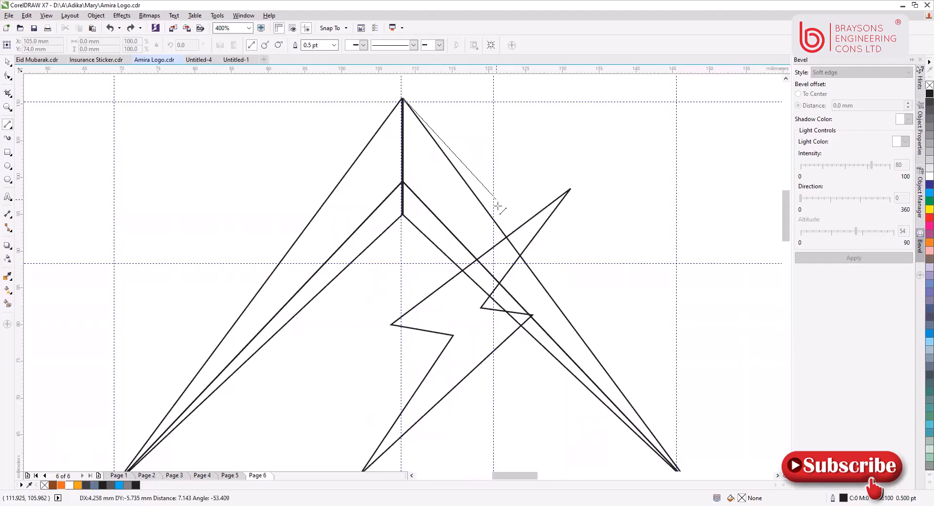
left_click(503, 232)
left_click(503, 233)
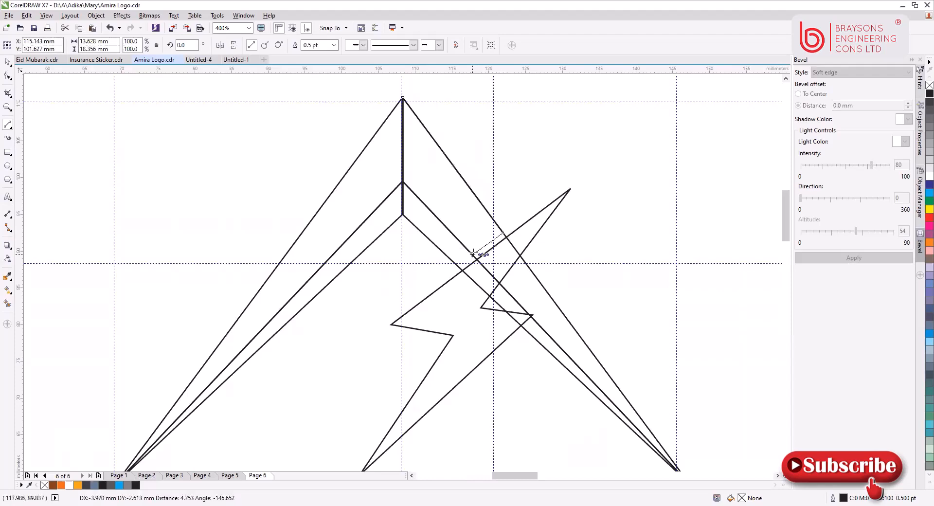
left_click(472, 254)
left_click(473, 255)
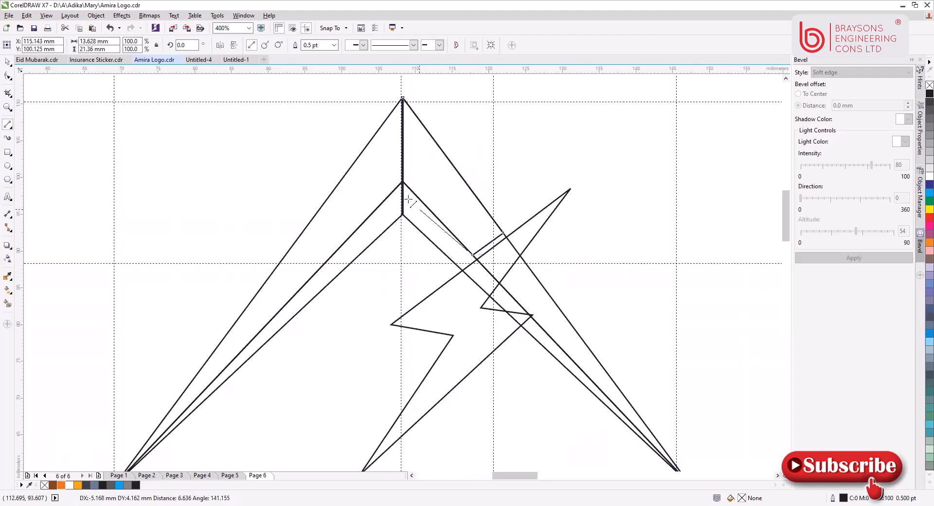
left_click(406, 184)
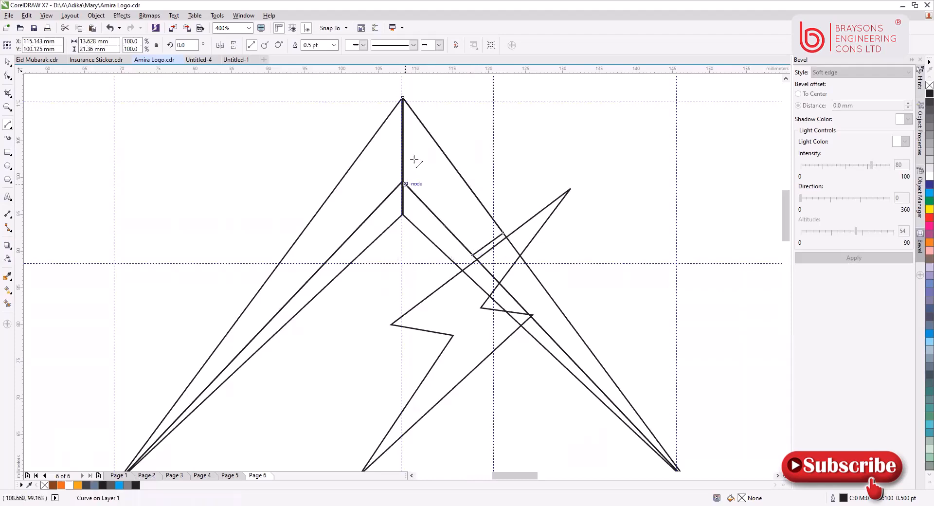
left_click(406, 183)
left_click(403, 100)
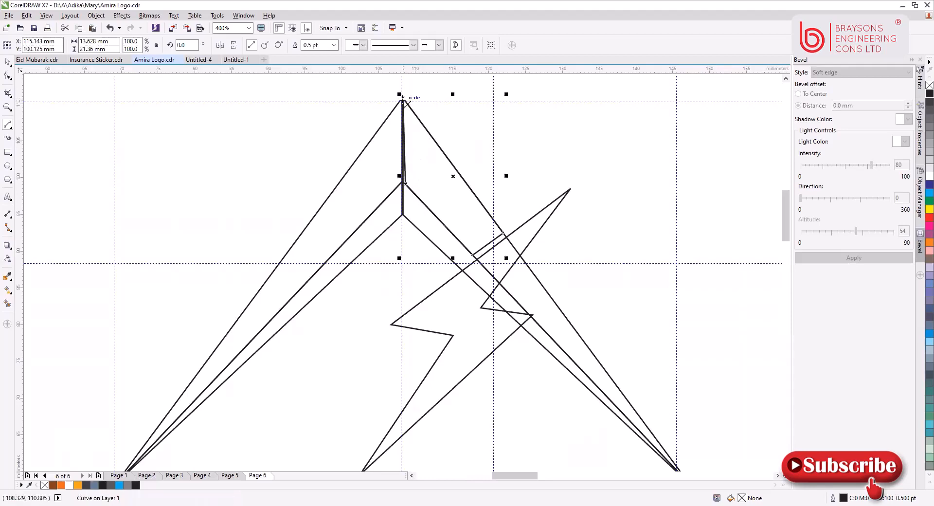
Step: Try an orange fill on the traced shape over the right upper triangle and undo the fill
scroll(413, 189, "up", 4)
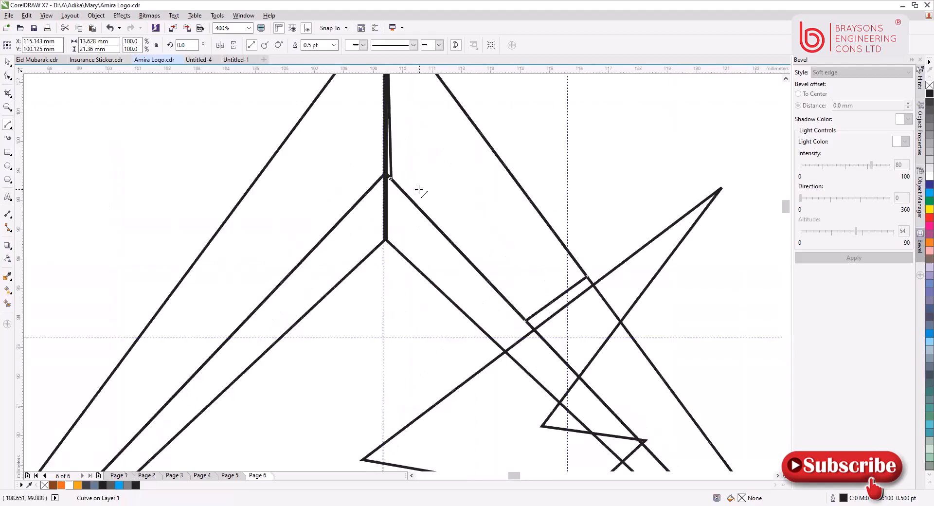
scroll(354, 189, "down", 2)
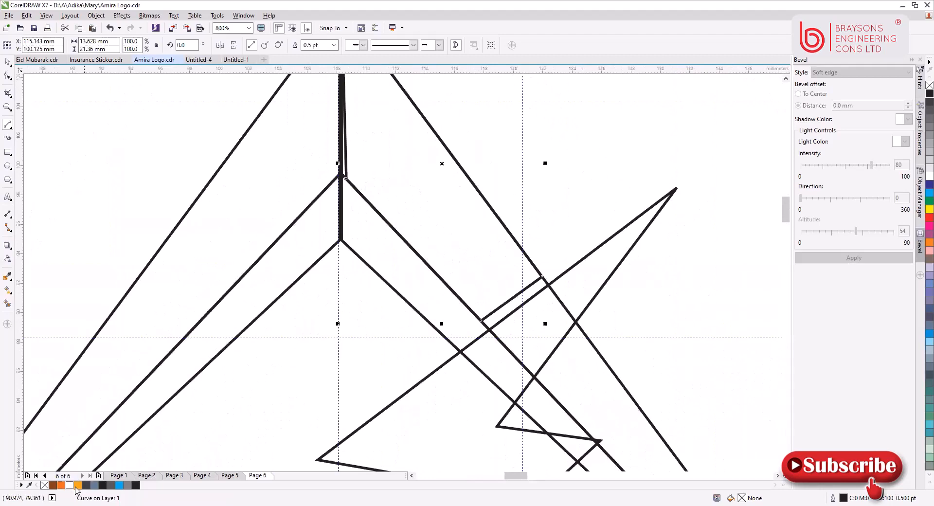
left_click(77, 485)
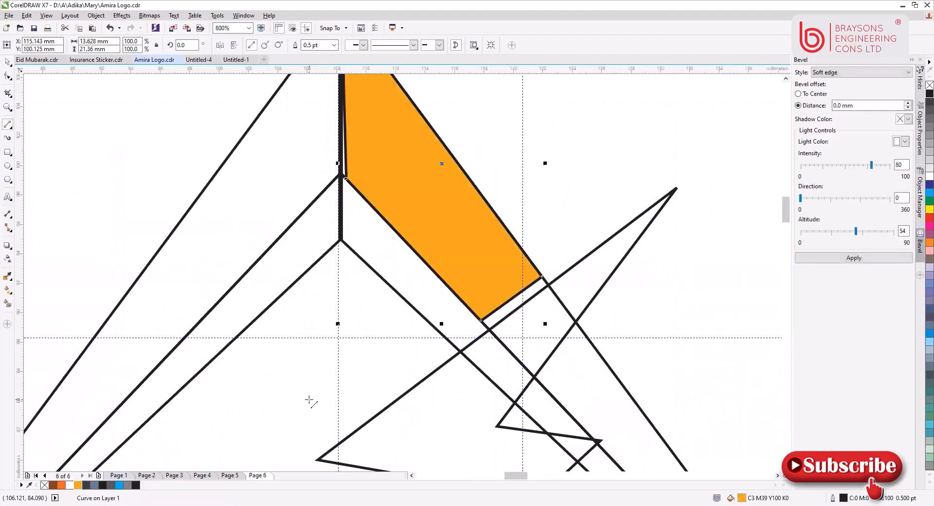
key("ctrl+z")
scroll(311, 390, "down", 1)
scroll(420, 392, "up", 1)
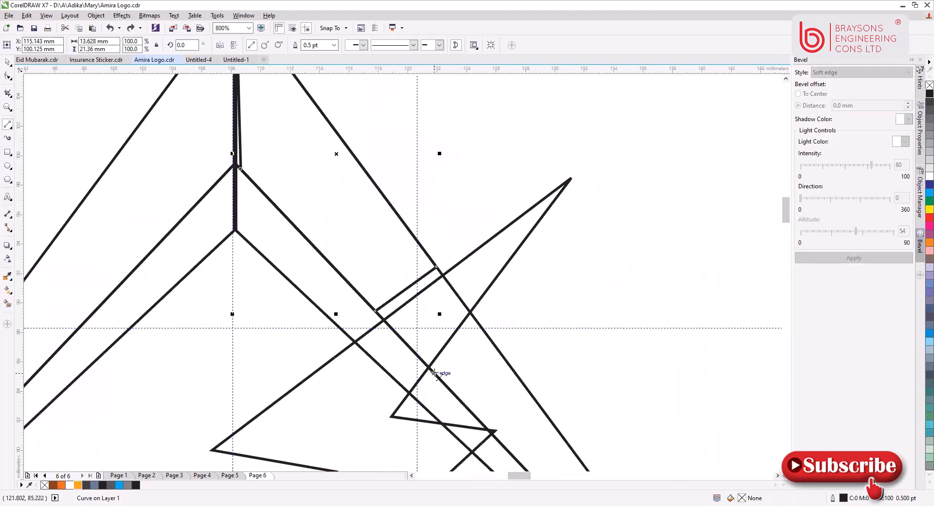
Step: Trace a closed triangle, about 25 by 31 mm, over the right outer triangle from just below the bolt's edge to its lower tip
left_click_drag(472, 344, 476, 319)
scroll(649, 467, "down", 5)
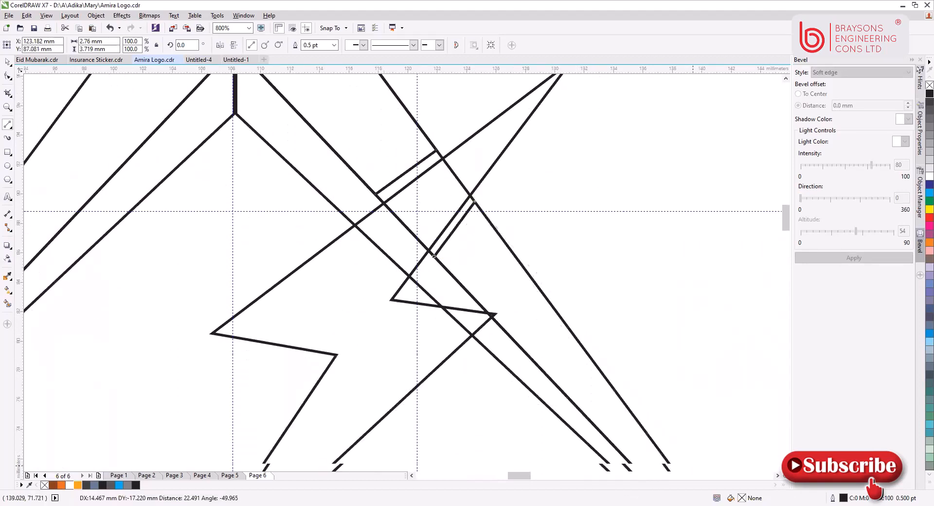
scroll(688, 462, "down", 6)
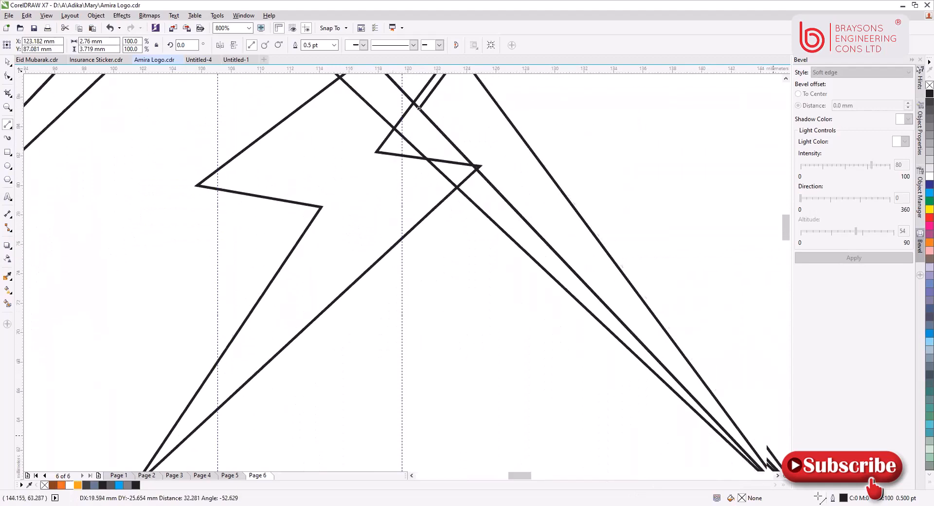
mouse_move(759, 447)
left_mouse_down()
mouse_move(690, 441)
mouse_move(689, 456)
mouse_move(310, 13)
mouse_move(383, 173)
mouse_move(409, 204)
mouse_move(315, 140)
left_mouse_up()
scroll(346, 147, "down", 1)
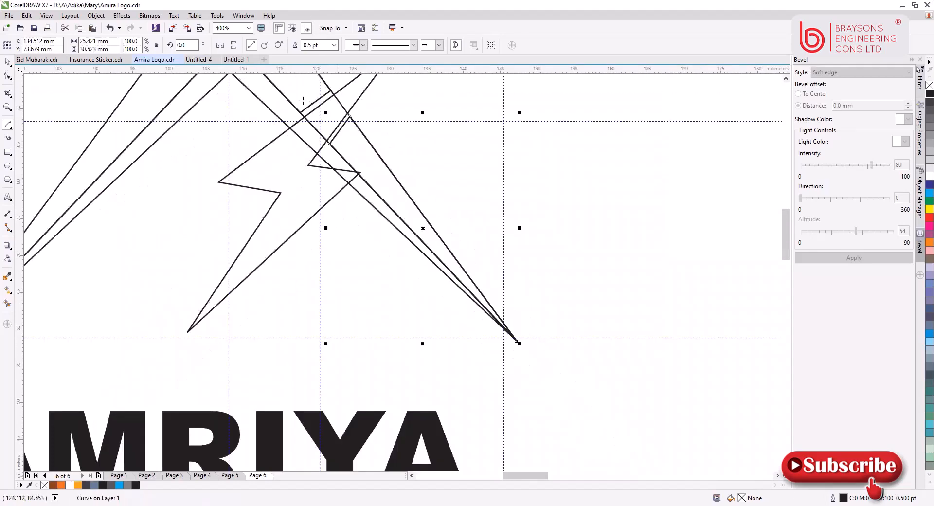
Step: Trace a closed four-sided shape, about 9 by 12 mm, over the right inner triangle from the middle guide to the bolt's upper edge
scroll(347, 113, "down", 1)
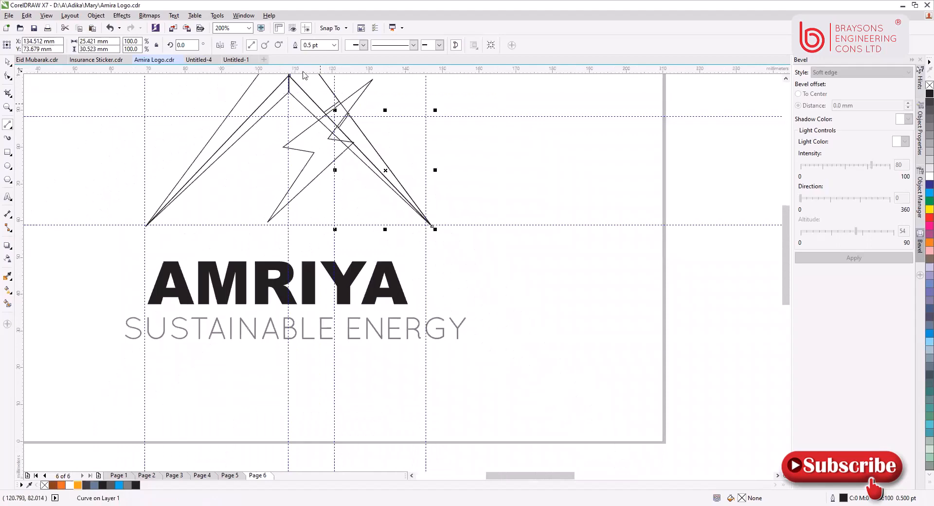
scroll(295, 80, "up", 2)
scroll(299, 92, "down", 2)
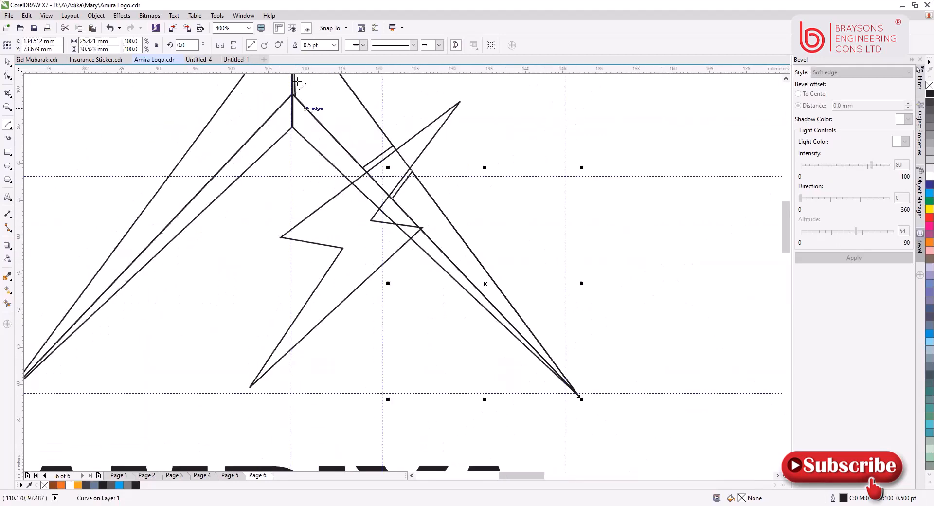
scroll(300, 94, "up", 3)
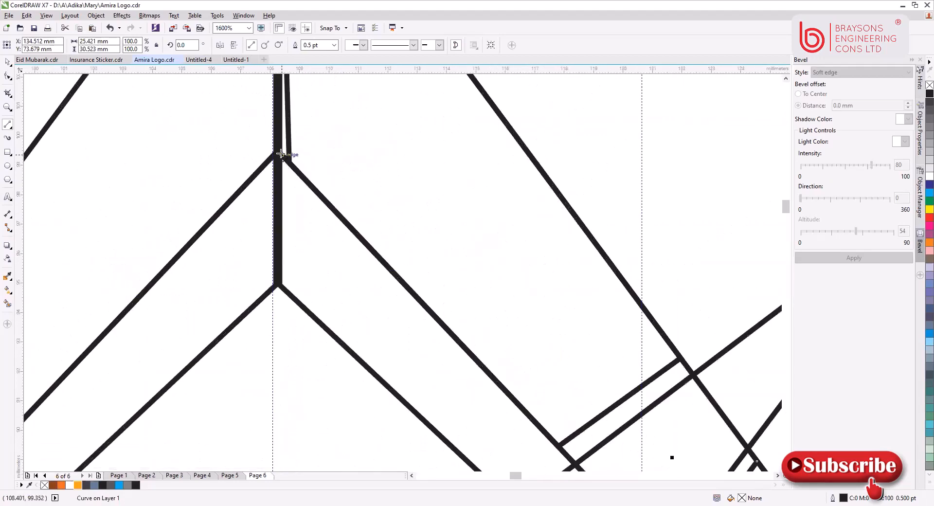
left_click_drag(280, 153, 279, 284)
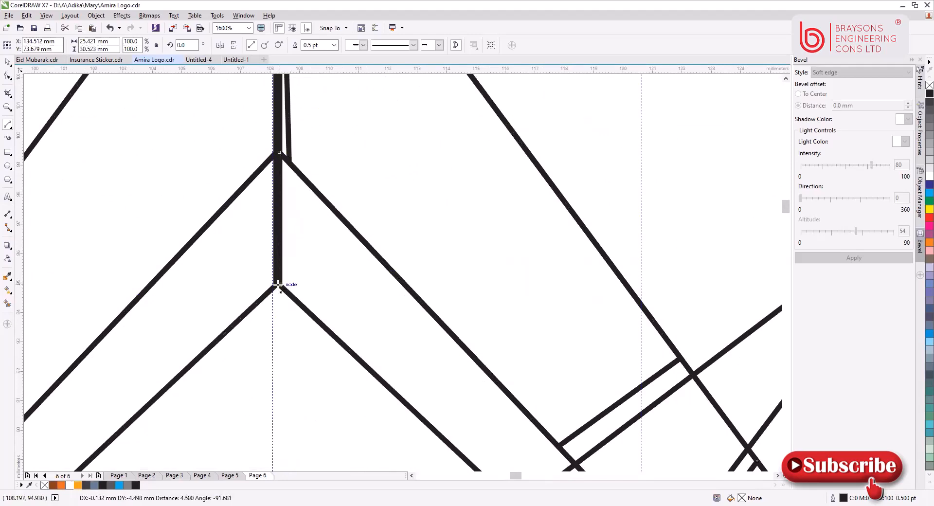
left_click_drag(372, 383, 280, 121)
left_click(559, 368)
scroll(282, 124, "down", 5)
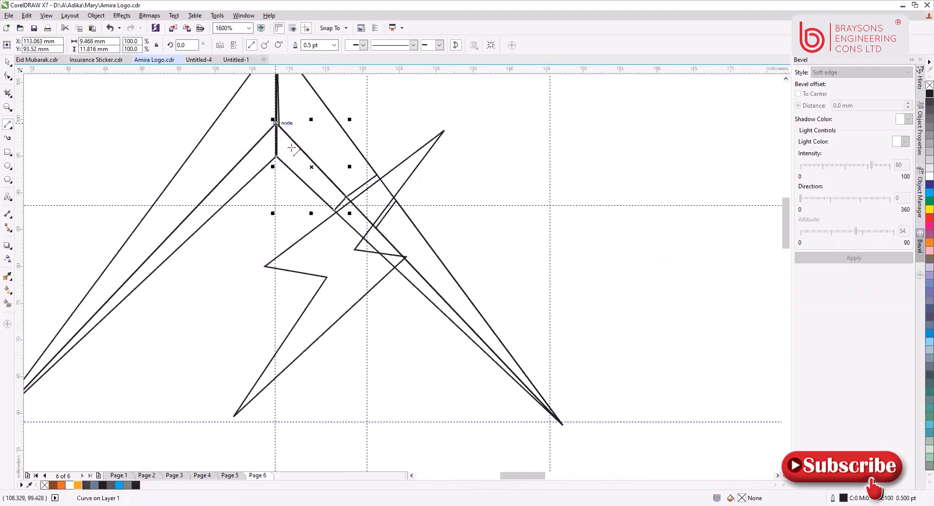
Step: Trace a closed triangle, about 27 by 27 mm, over the right inner triangle from below the bolt's edge to its lower tip
scroll(326, 187, "up", 2)
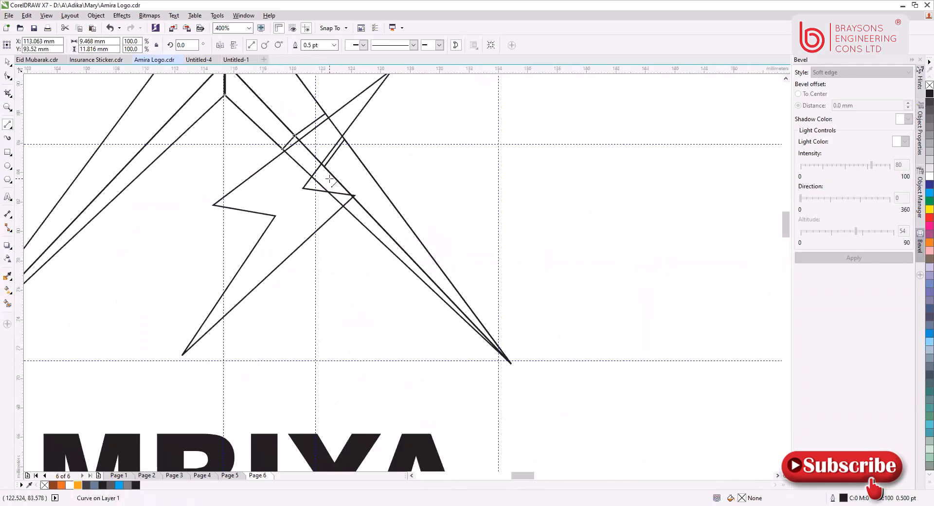
scroll(329, 181, "up", 1)
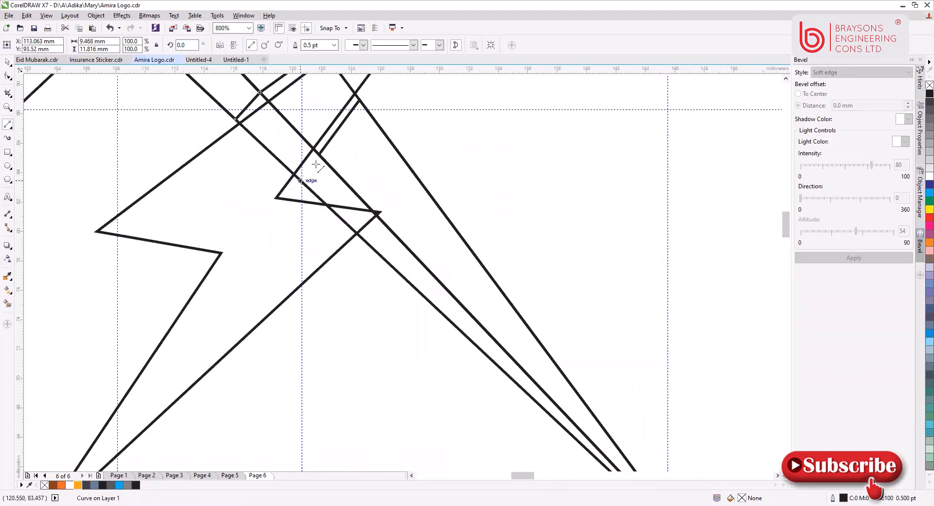
left_click_drag(300, 180, 302, 112)
scroll(369, 154, "down", 2)
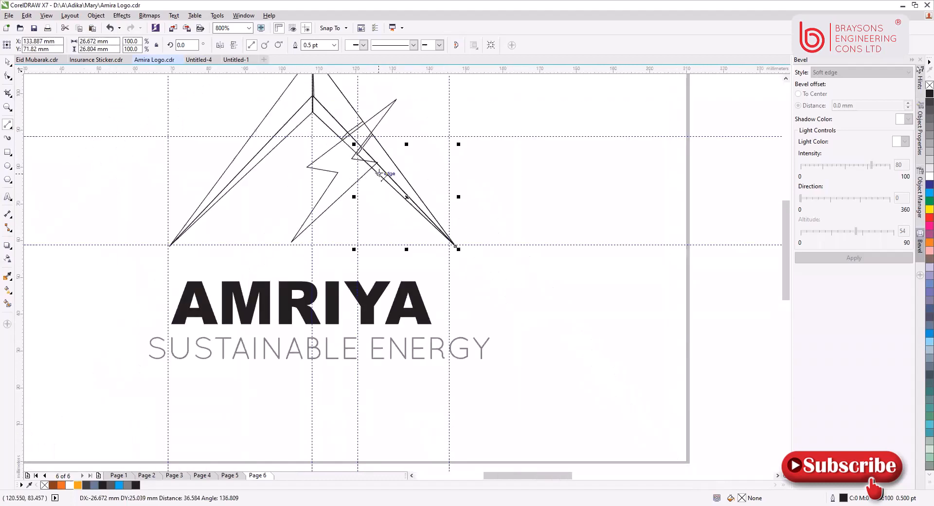
Step: Delete the original right outer triangle, keeping the traced pieces above and below the bolt in place
left_click(7, 61)
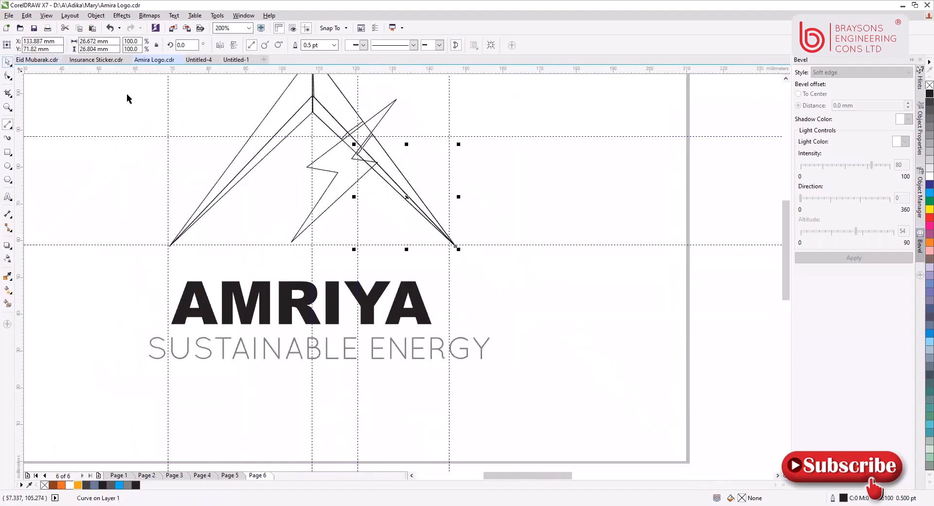
scroll(365, 100, "up", 1)
left_click_drag(358, 144, 496, 135)
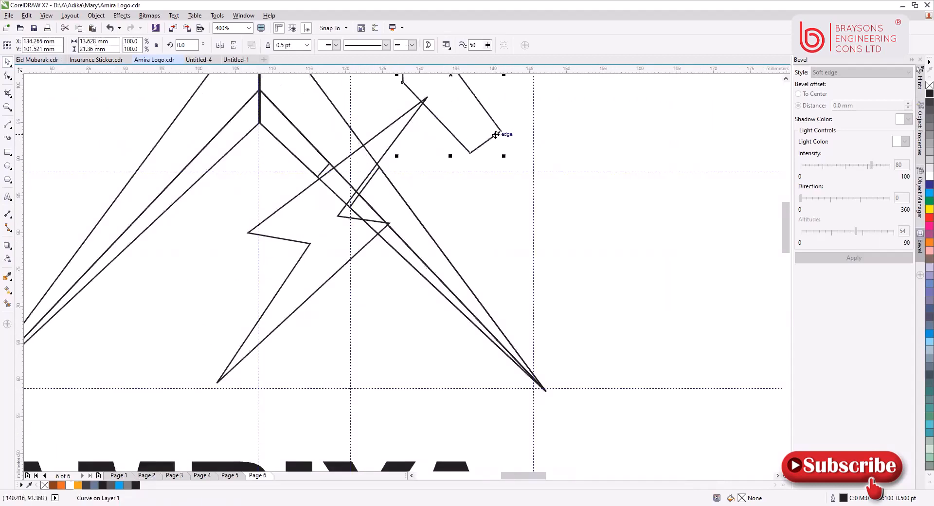
key("ctrl+z")
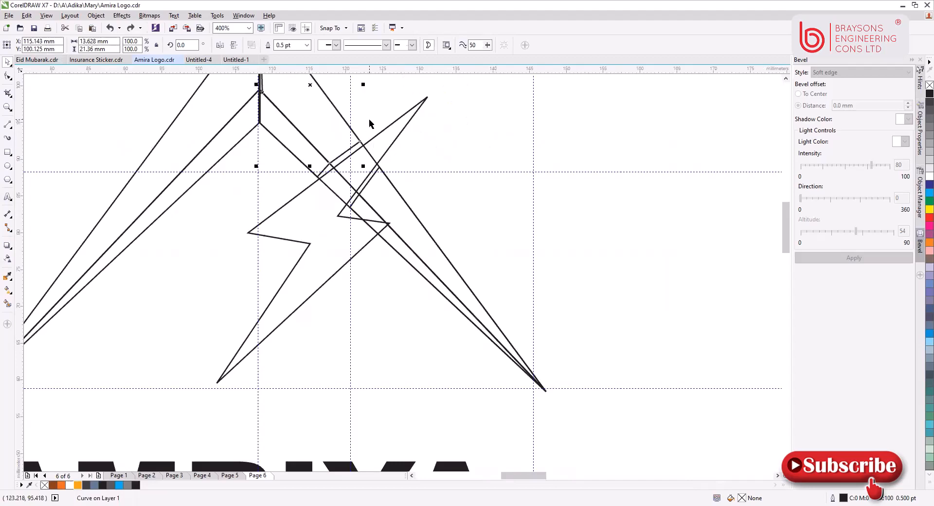
left_click(368, 120)
left_click_drag(371, 143, 454, 126)
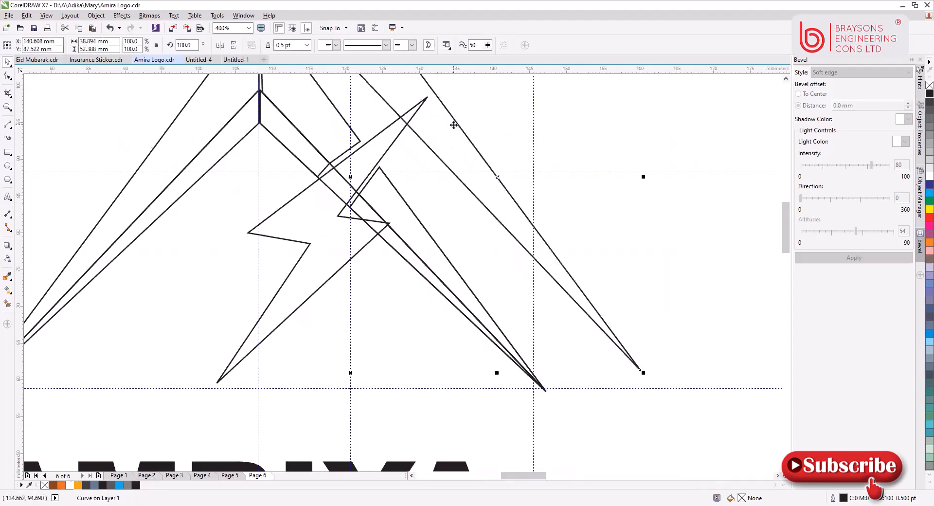
key("Delete")
Step: Delete the original right inner triangle, keeping its traced pieces above and below the bolt in place
left_click_drag(327, 168, 452, 200)
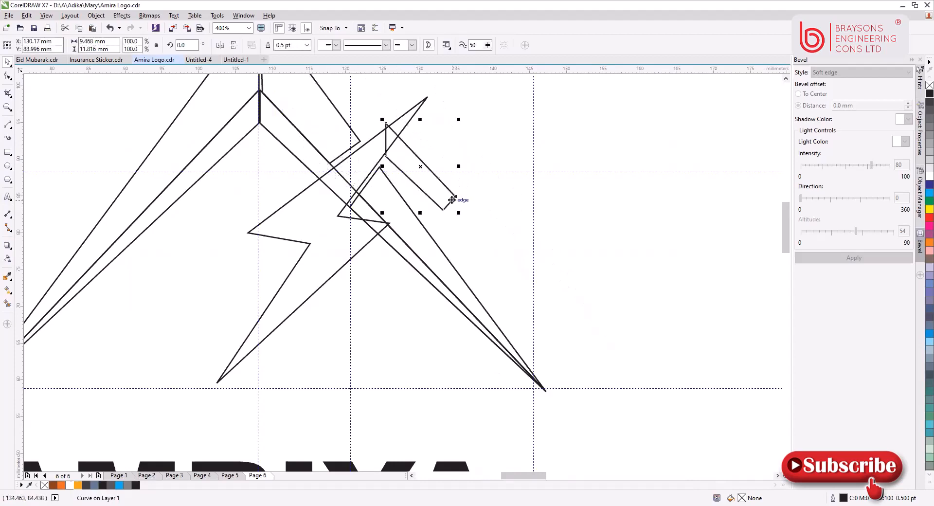
key("ctrl+z")
left_click(330, 167)
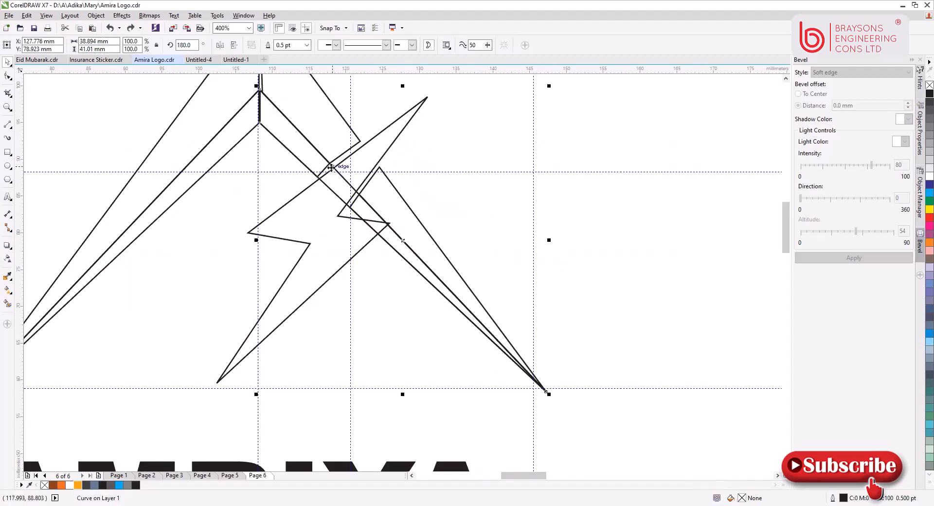
left_click(571, 236)
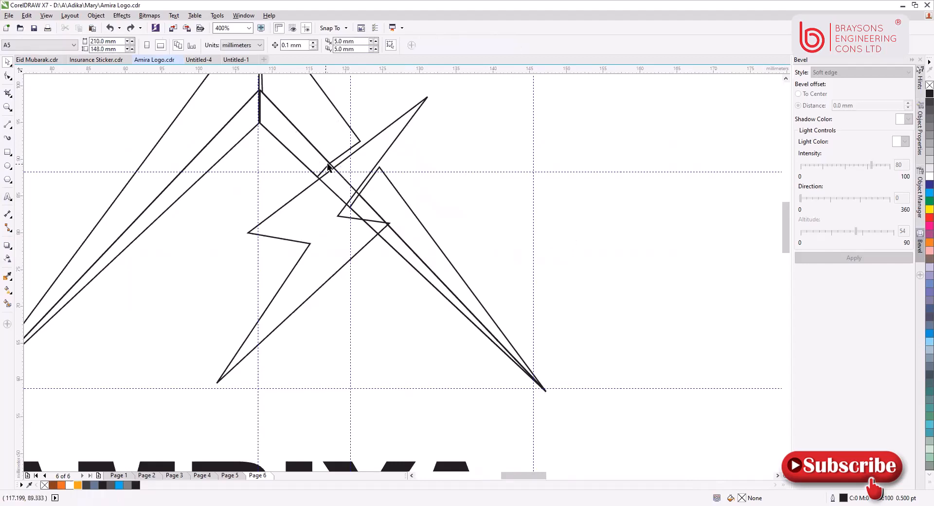
left_click_drag(329, 167, 463, 163)
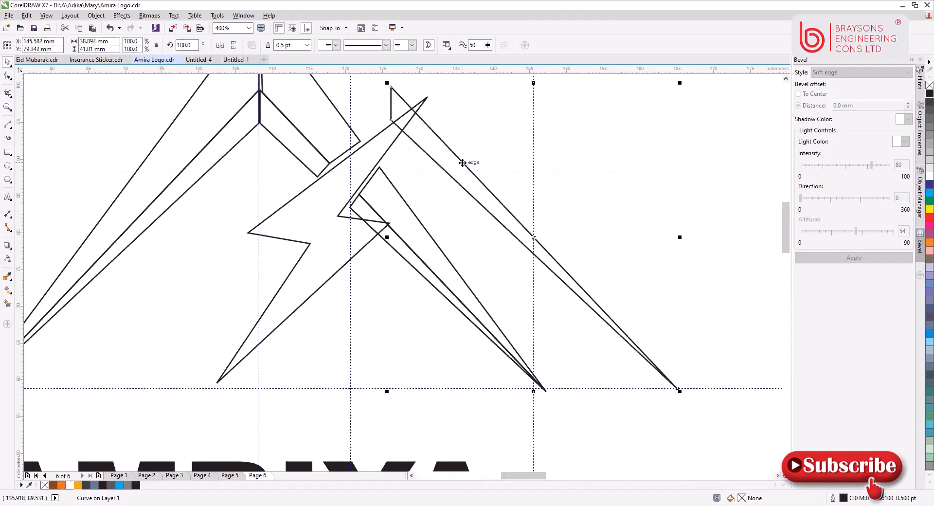
key("Delete")
scroll(516, 189, "down", 1)
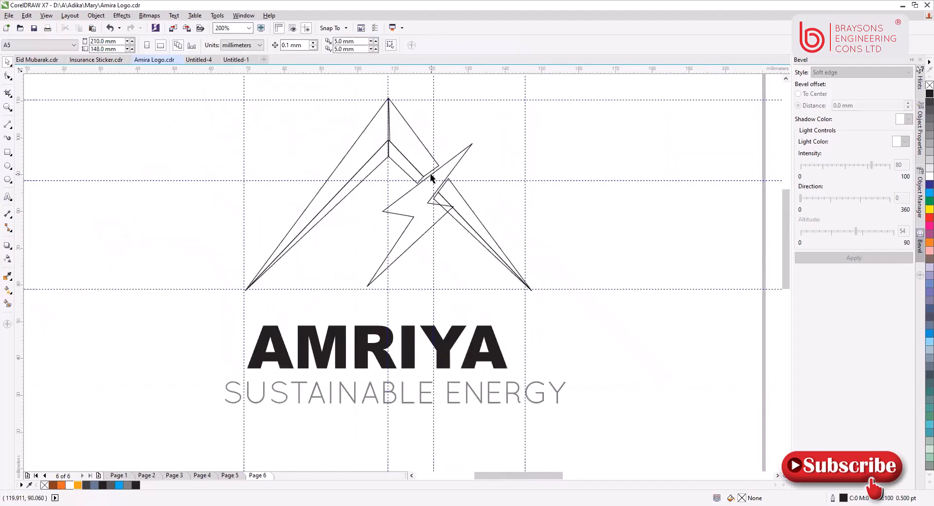
Step: Reshape the inner piece above the bolt by shifting its lowest node so its slanted end runs parallel to the bolt's edge
scroll(431, 178, "up", 1)
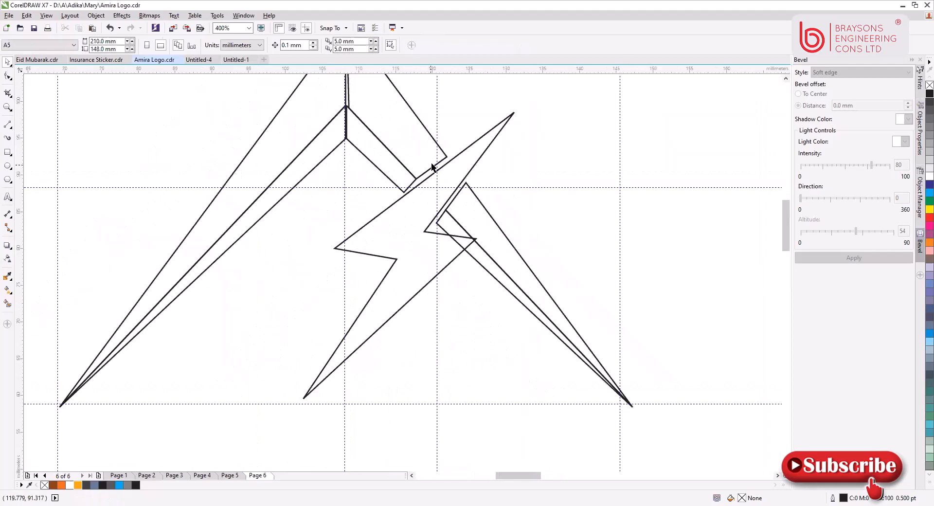
scroll(407, 185, "up", 1)
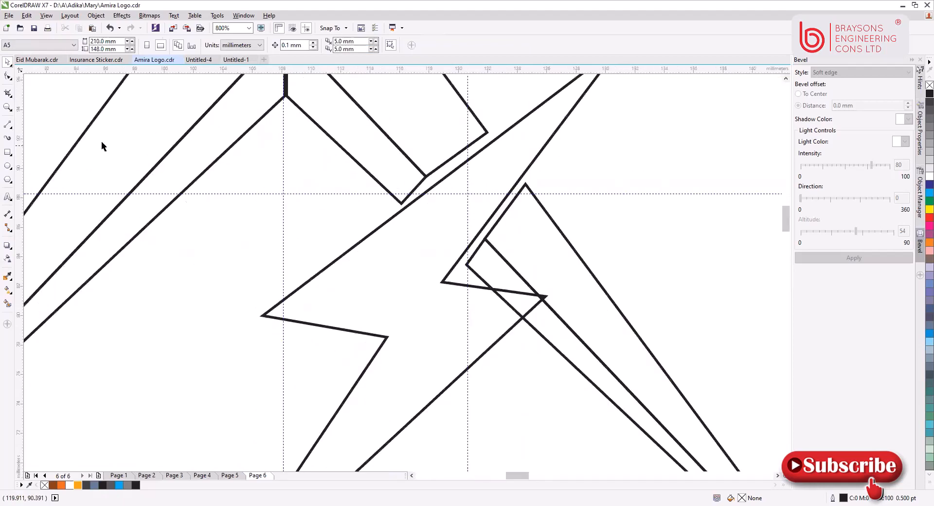
left_click(8, 76)
left_click(399, 205)
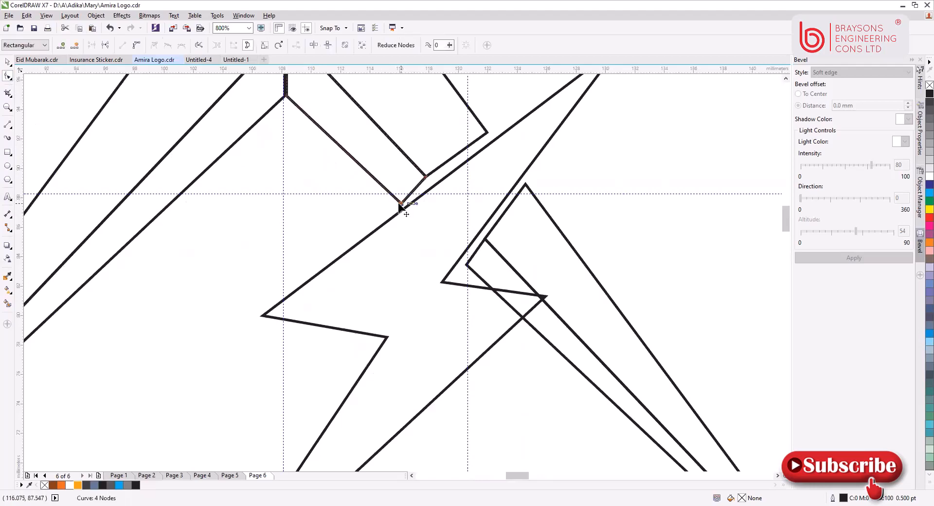
left_click_drag(400, 204, 396, 198)
scroll(397, 199, "up", 1)
scroll(394, 198, "down", 2)
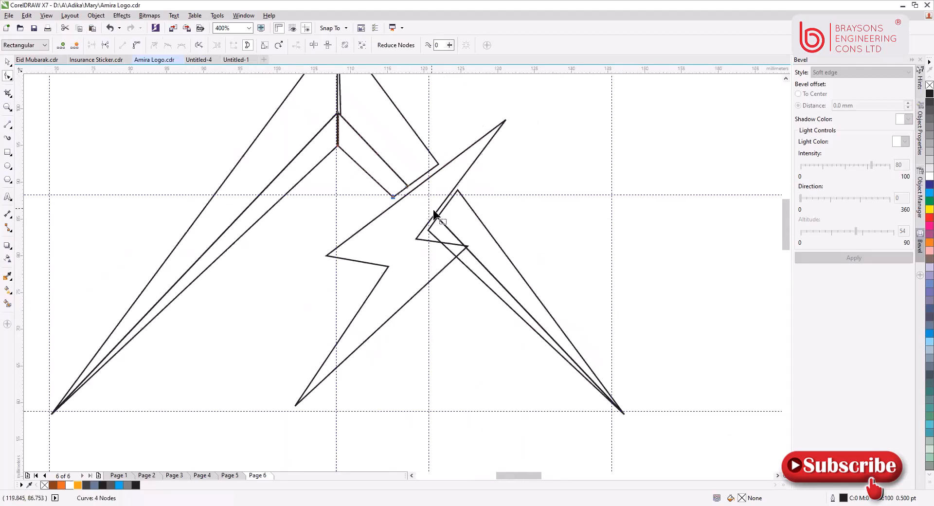
Step: Adjust the upper nodes of the two pieces below the bolt so their slanted ends line up parallel to the bolt's edge
scroll(438, 225, "up", 1)
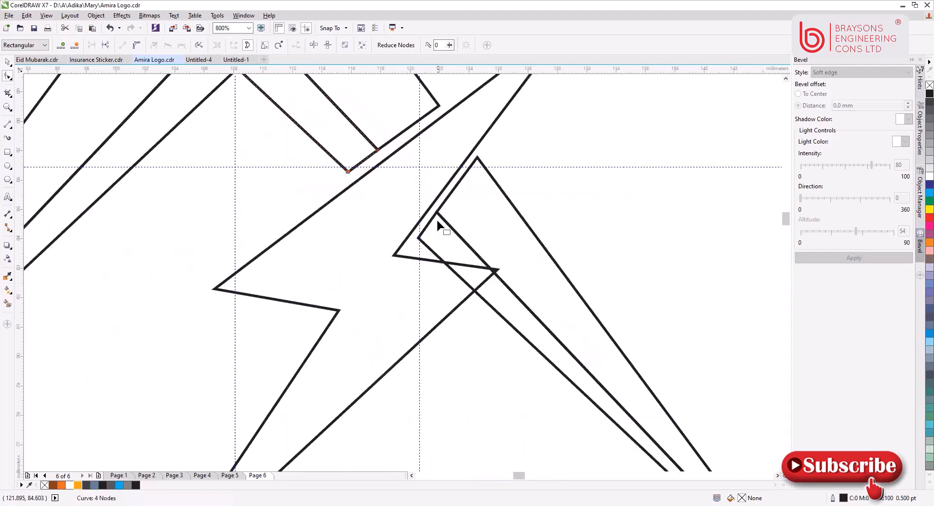
scroll(437, 221, "up", 1)
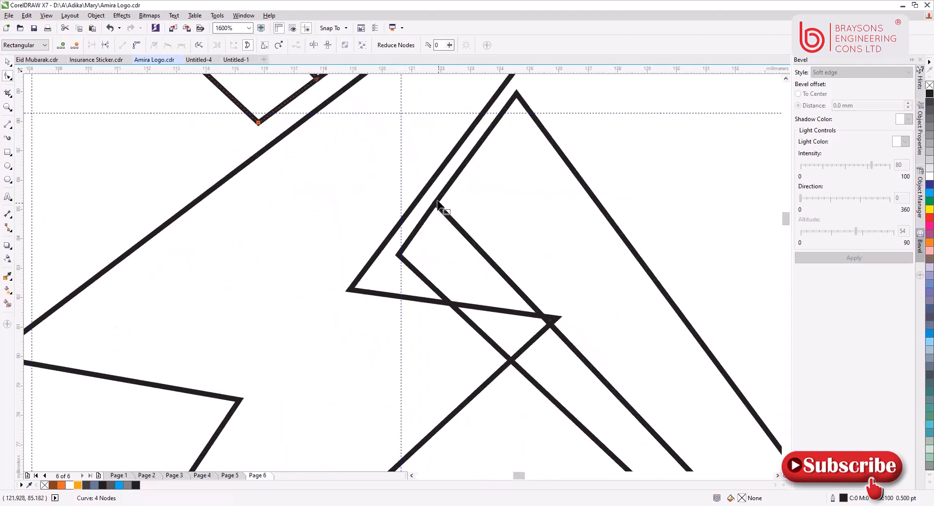
left_click(436, 204)
left_click_drag(435, 203, 439, 206)
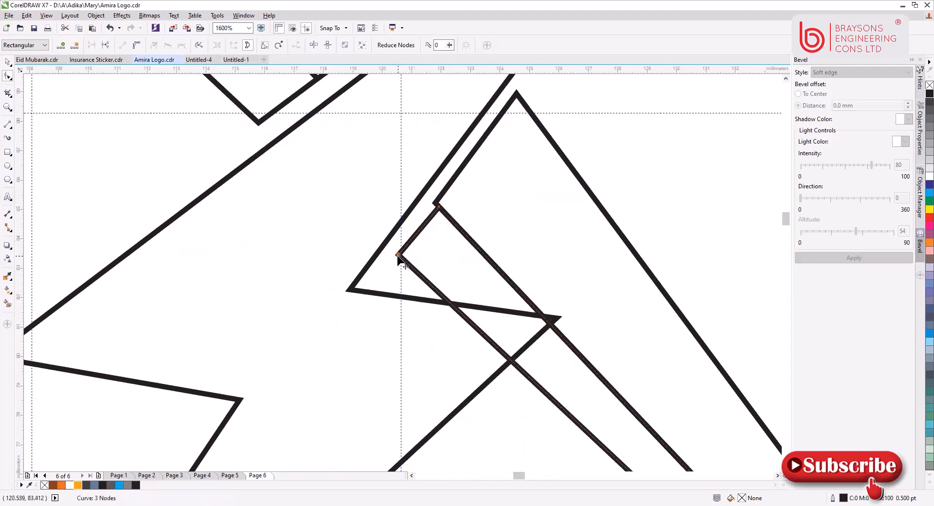
left_click_drag(399, 255, 401, 258)
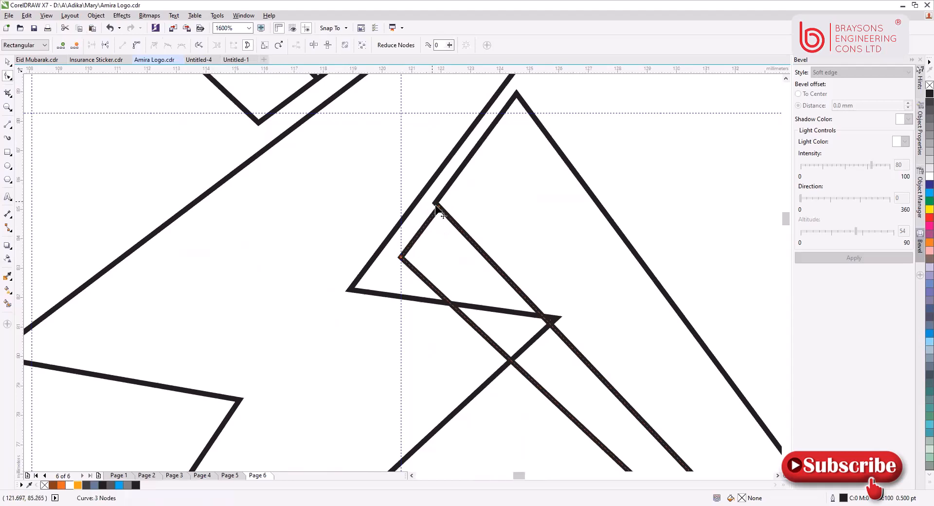
left_click_drag(435, 205, 522, 99)
scroll(464, 134, "down", 1)
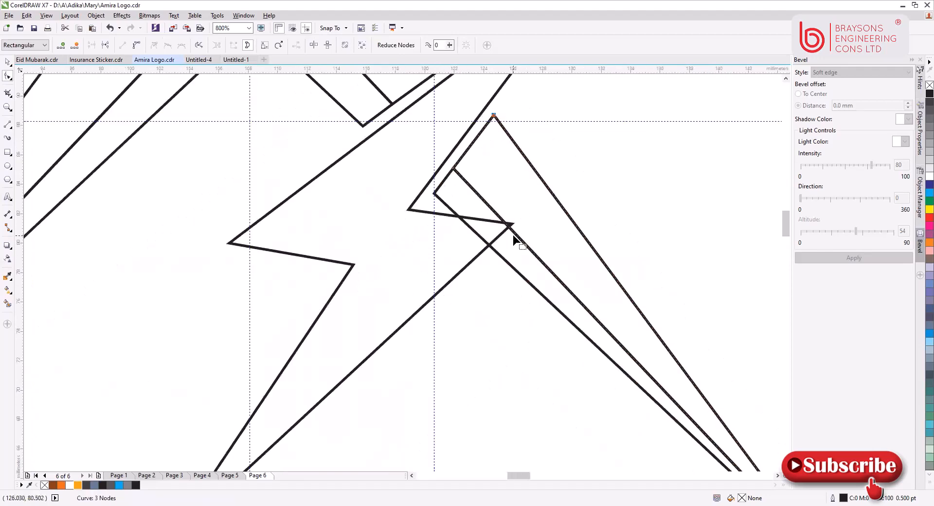
Step: Add nodes along the inner edge of the outer piece below the bolt and pull out a pointed notch around the bolt's tip
scroll(513, 233, "up", 1)
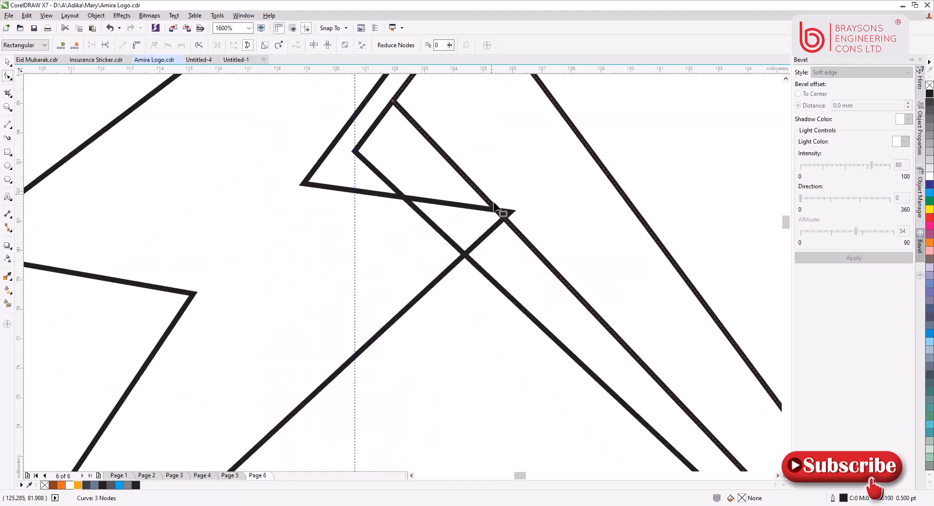
double_click(485, 198)
double_click(523, 237)
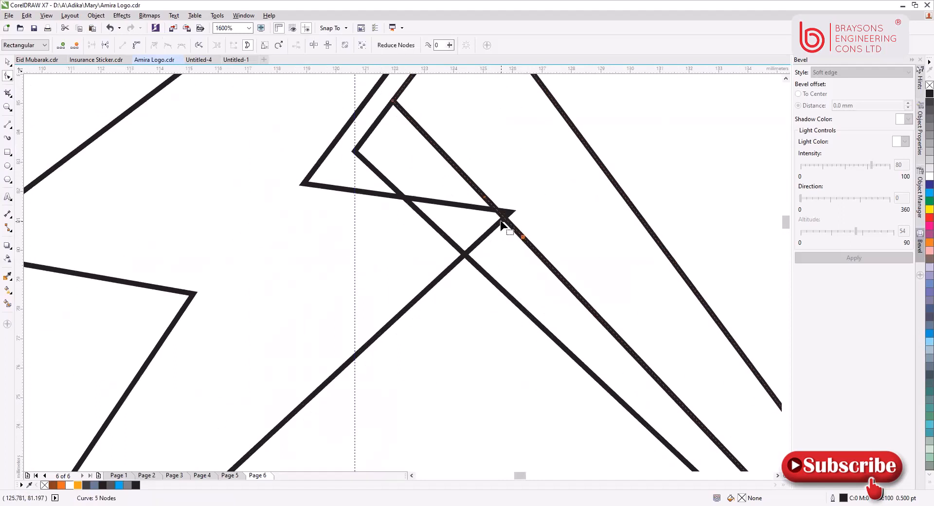
left_click_drag(504, 213, 548, 205)
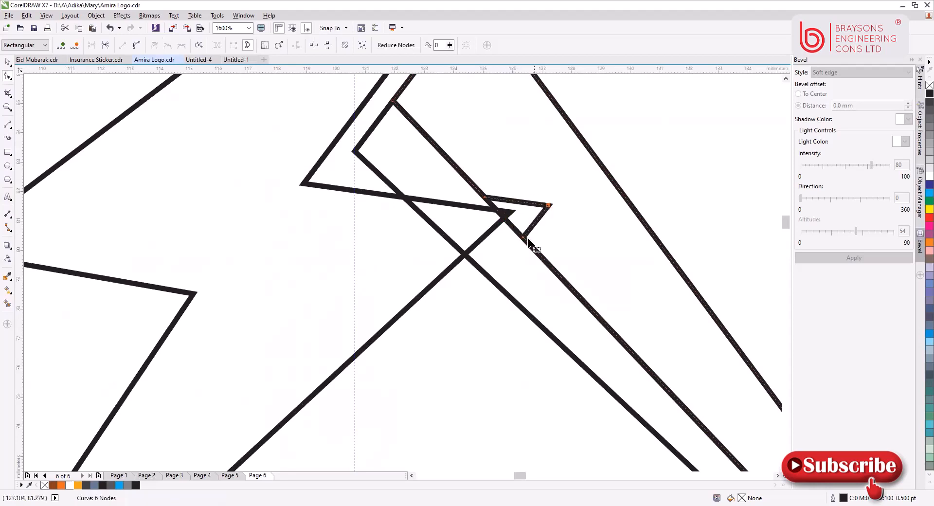
Step: Adjust the notch's corner nodes so its edges clear the bolt's tip and its point extends further outward
left_click_drag(525, 239, 518, 232)
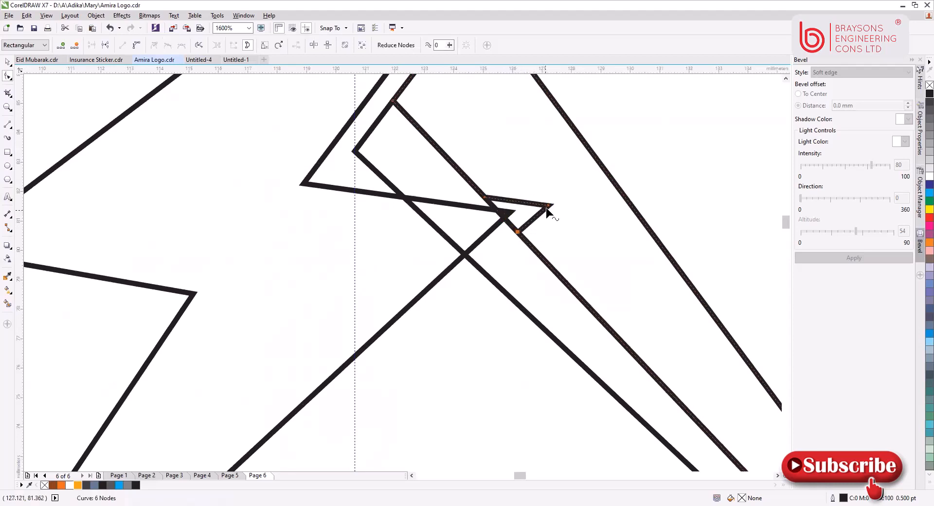
left_click_drag(548, 204, 546, 205)
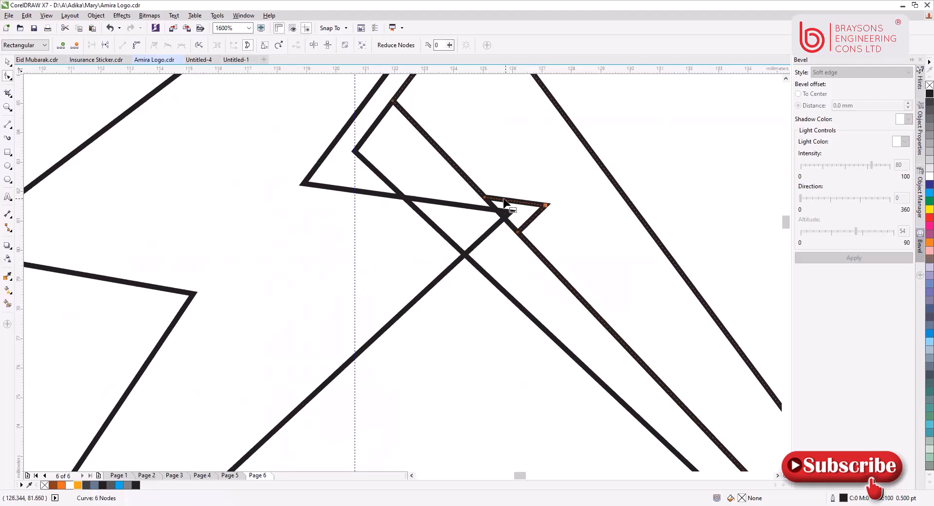
left_click_drag(485, 197, 482, 195)
left_click(545, 205)
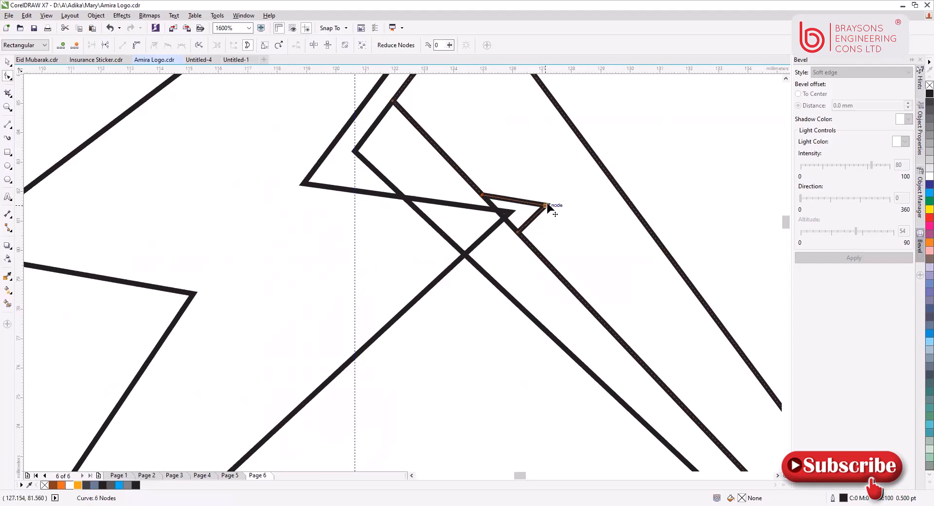
left_click_drag(550, 205, 551, 206)
left_click_drag(549, 203, 554, 198)
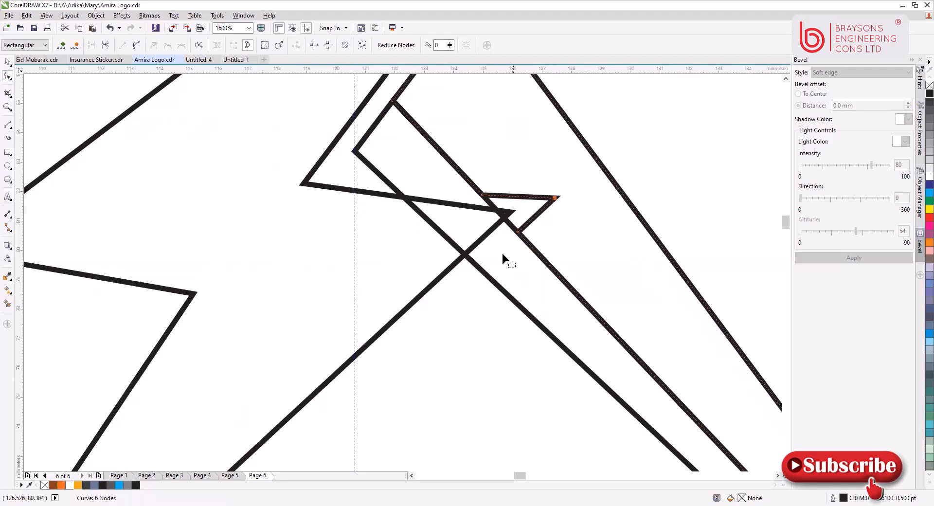
Step: Trace the inner piece below the bolt as two closed shapes: a small four-sided one above the notch and a long triangle below it
scroll(437, 250, "down", 2)
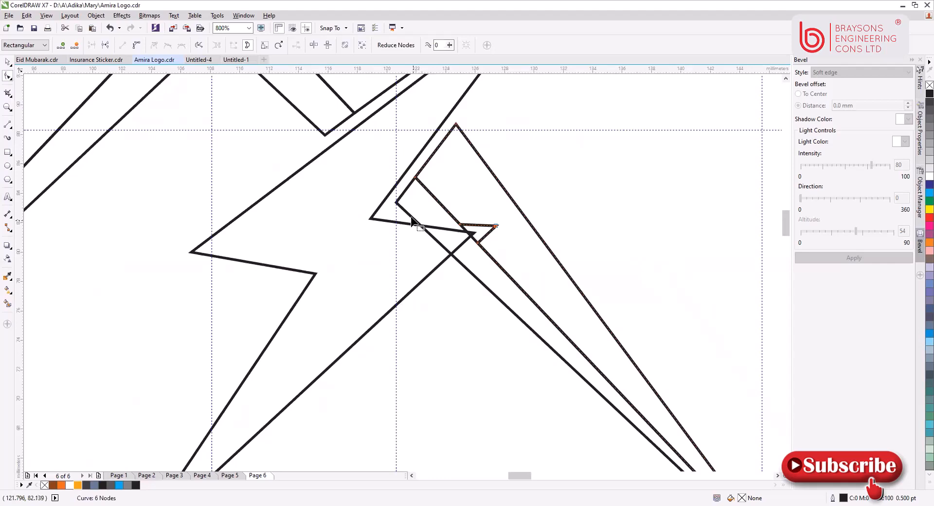
left_click(7, 124)
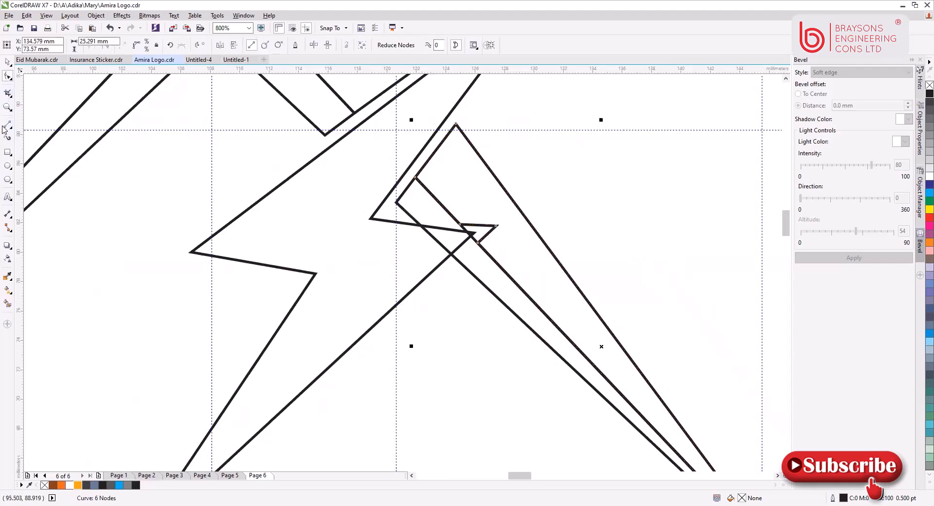
scroll(417, 179, "up", 1)
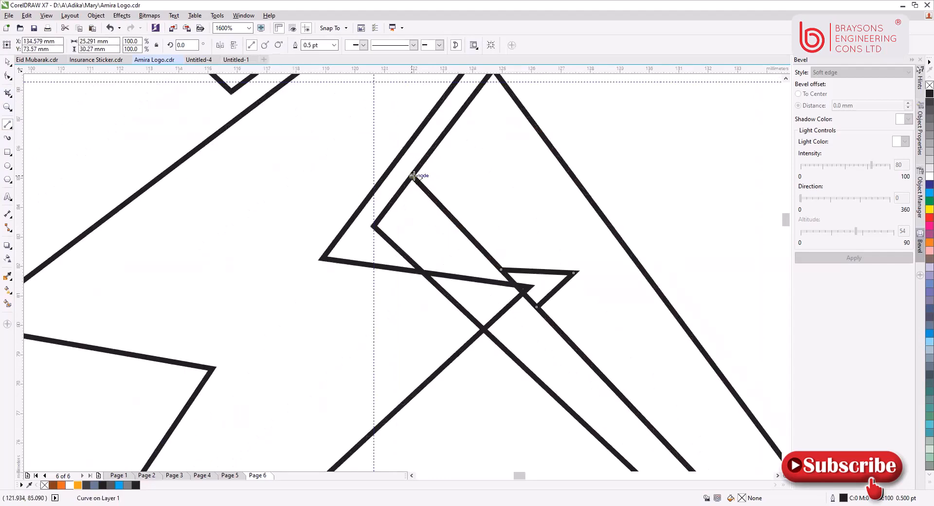
mouse_move(412, 176)
left_mouse_down()
mouse_move(373, 228)
mouse_move(412, 262)
mouse_move(553, 304)
mouse_move(412, 176)
left_mouse_up()
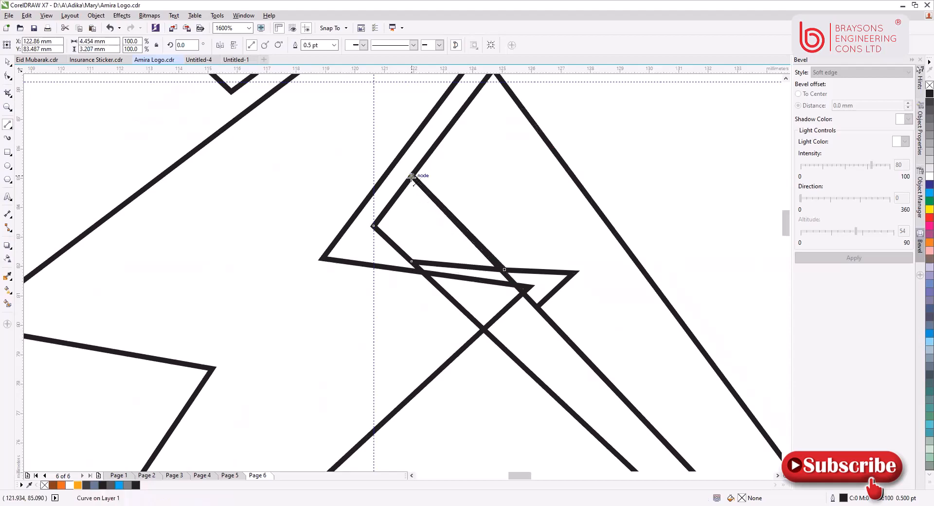
scroll(412, 175, "down", 1)
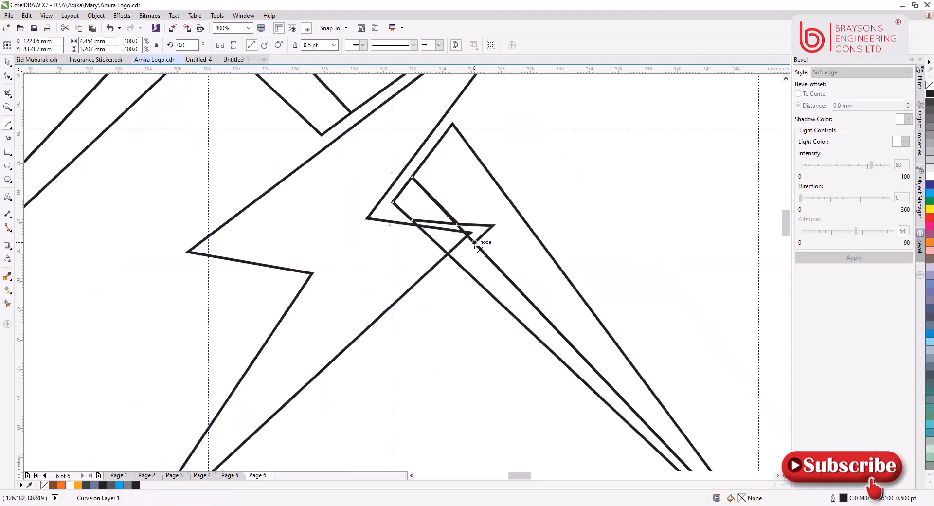
left_click_drag(475, 244, 368, 103)
Step: Delete the original inner piece that crosses the bolt's tip, keeping the two traced shapes
left_click(5, 63)
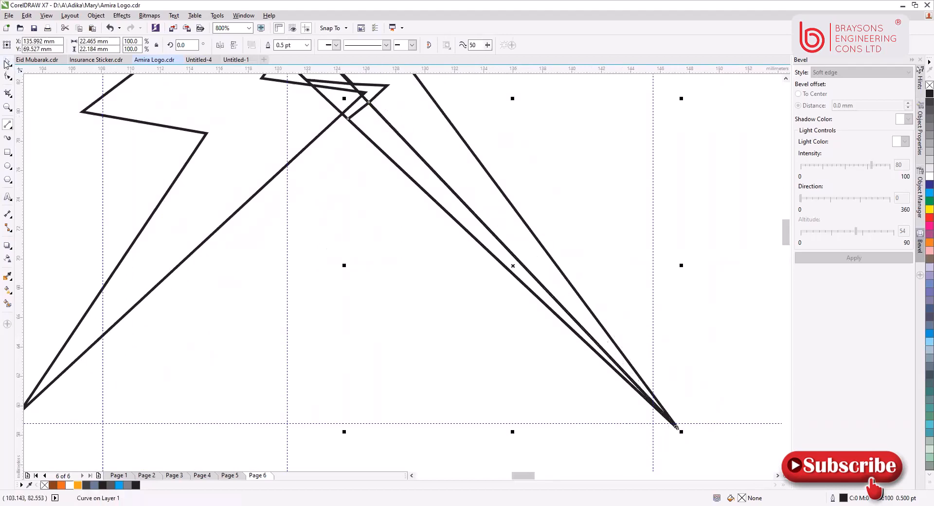
left_click(549, 94)
left_click(363, 101)
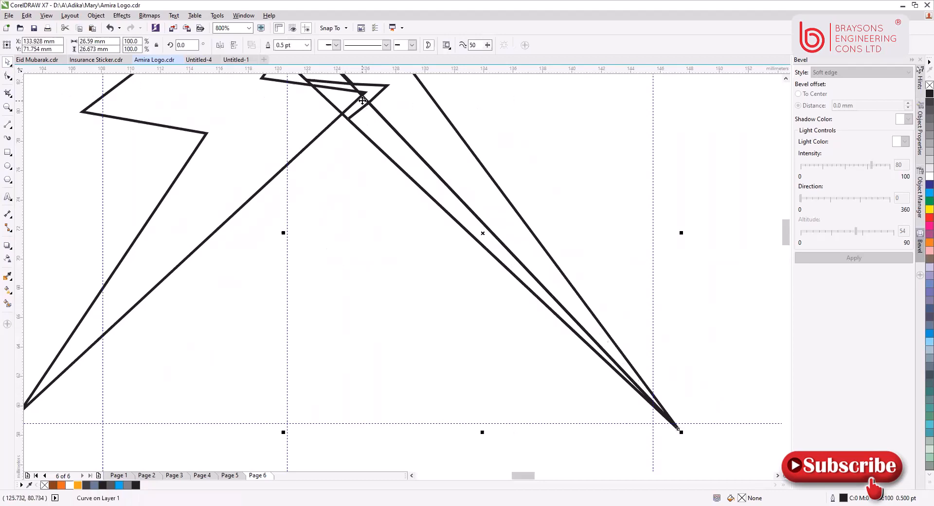
left_click_drag(363, 100, 343, 207)
key("Delete")
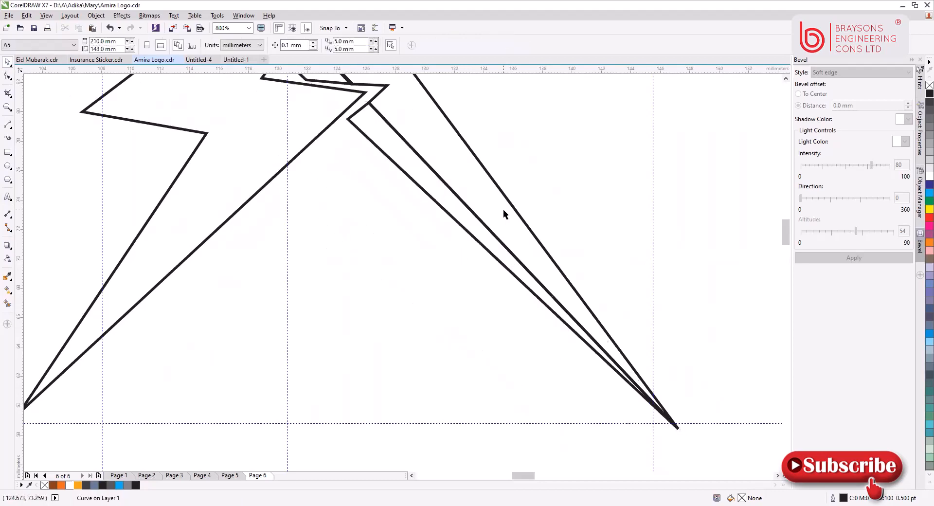
Step: Shift the lower outer corner node of the small four-sided piece so it meets the neighbouring outer piece at the notch
scroll(503, 209, "down", 2)
scroll(421, 139, "down", 1)
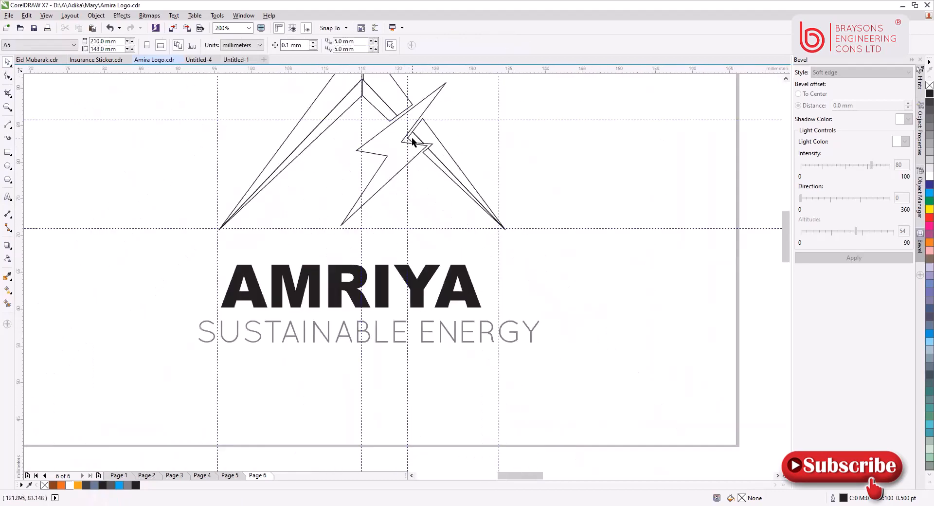
scroll(412, 141, "up", 5)
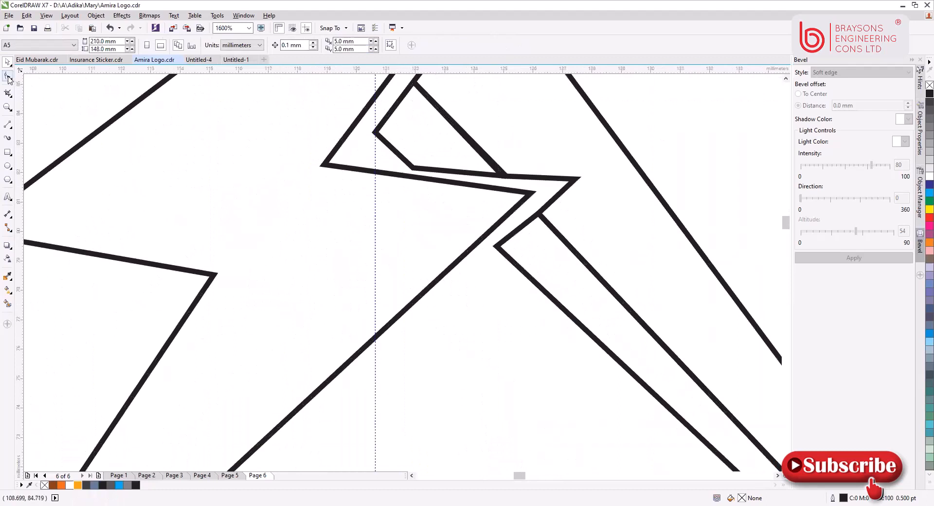
key("space")
left_click(412, 171)
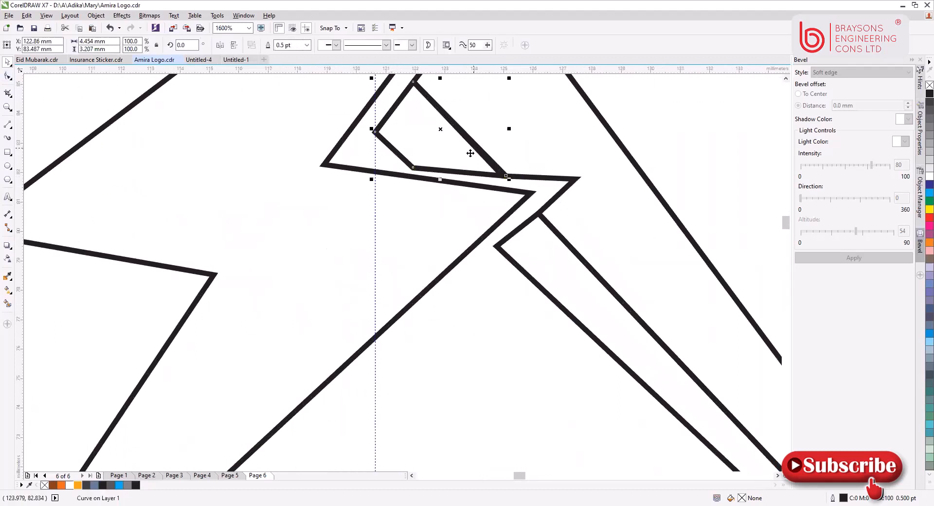
scroll(506, 177, "up", 2)
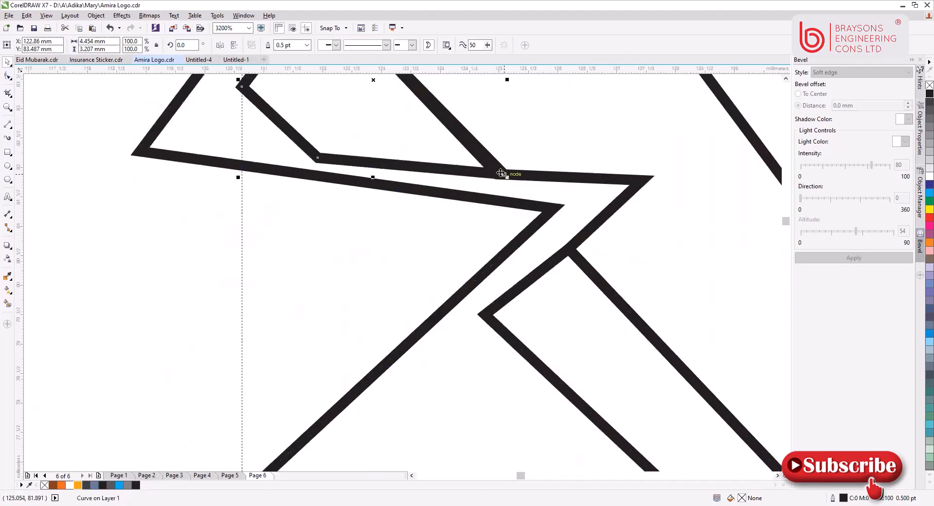
left_click(8, 75)
left_click_drag(498, 174, 496, 163)
left_click(499, 174)
scroll(384, 172, "down", 2)
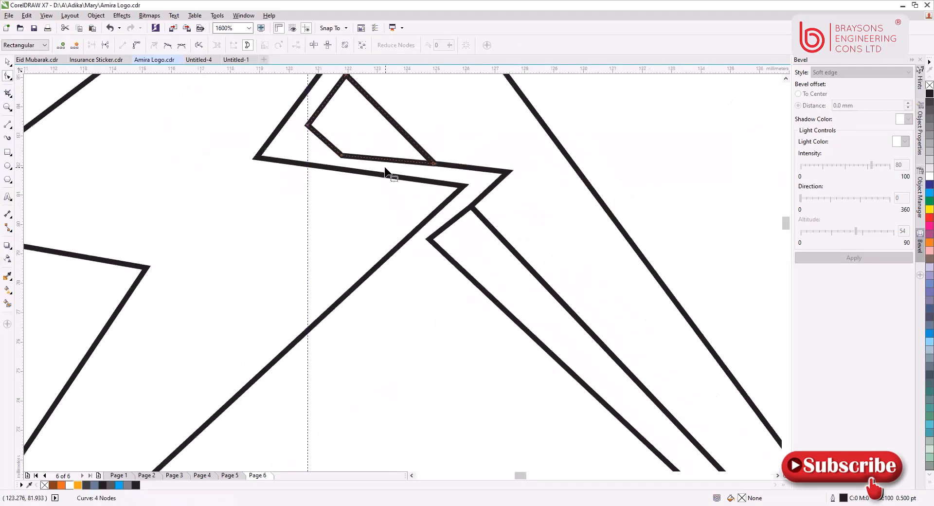
Step: Move the small four-sided piece's lower inner node slightly toward the bolt to straighten its end along the bolt's edge
scroll(389, 170, "down", 1)
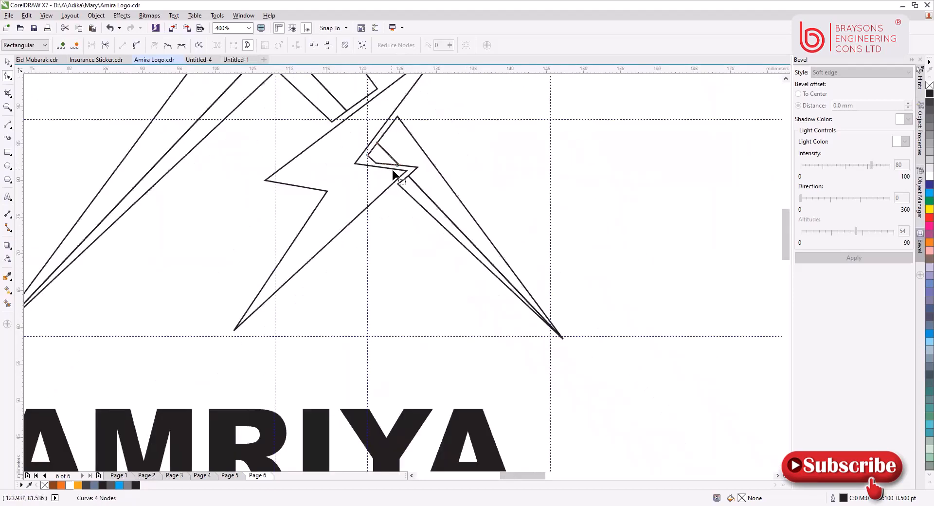
scroll(380, 176, "up", 1)
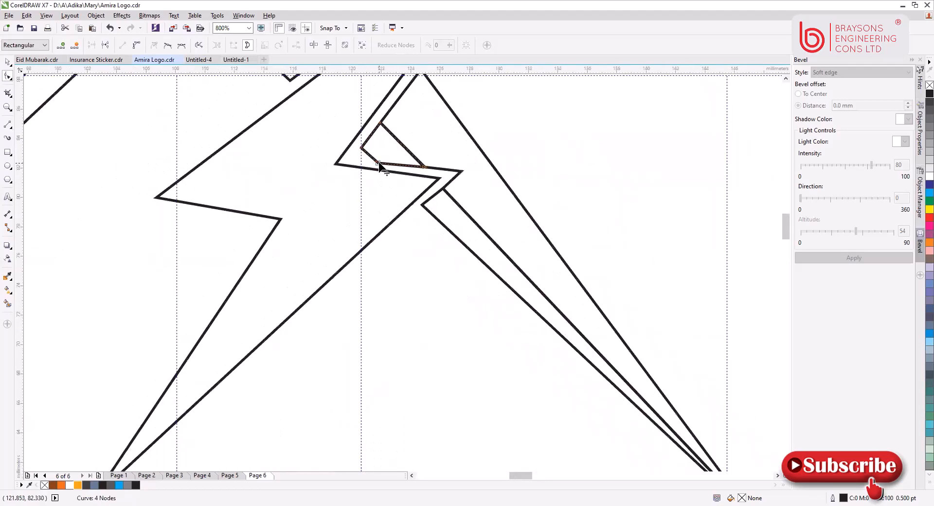
scroll(380, 166, "up", 1)
left_click_drag(381, 163, 376, 163)
scroll(469, 175, "down", 2)
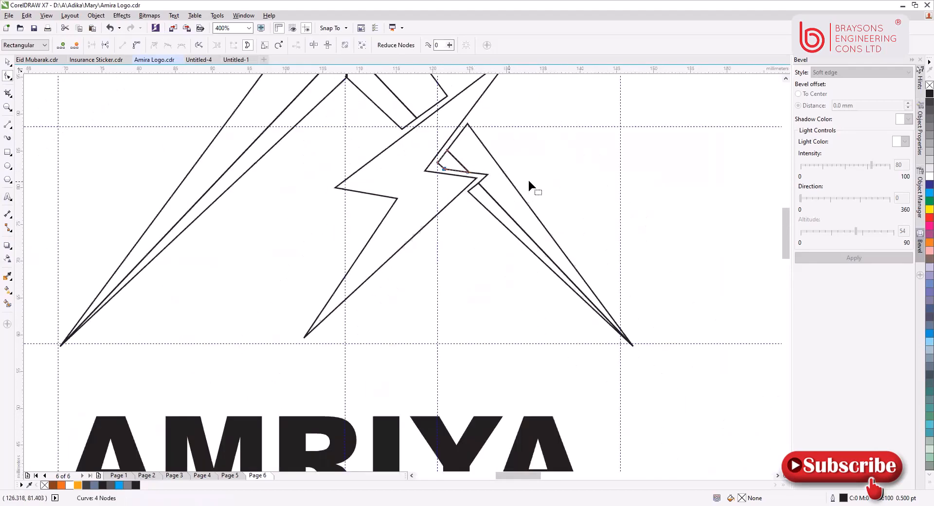
Step: Move the lightning bolt's inner corner node away from the small piece to widen the gap between them
scroll(533, 179, "down", 1)
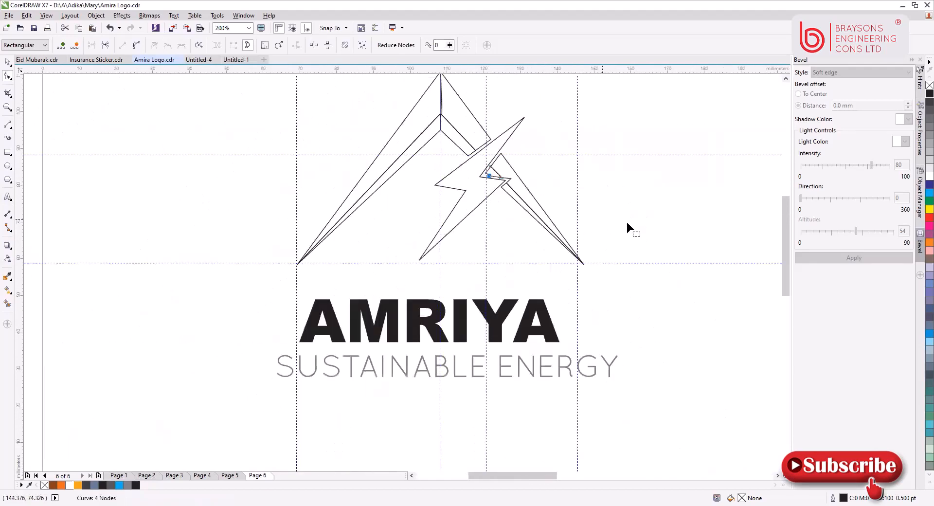
left_click(472, 166)
scroll(473, 170, "up", 2)
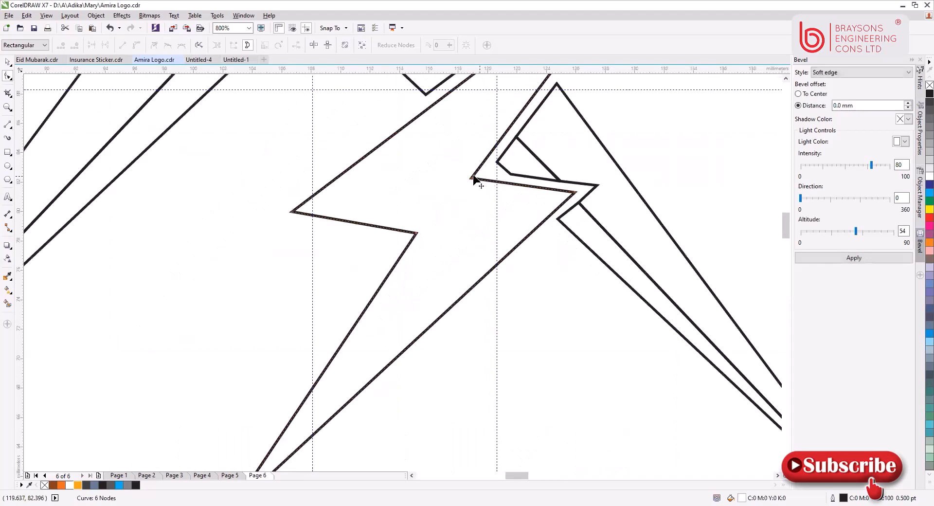
left_click_drag(472, 178, 462, 178)
scroll(468, 189, "down", 3)
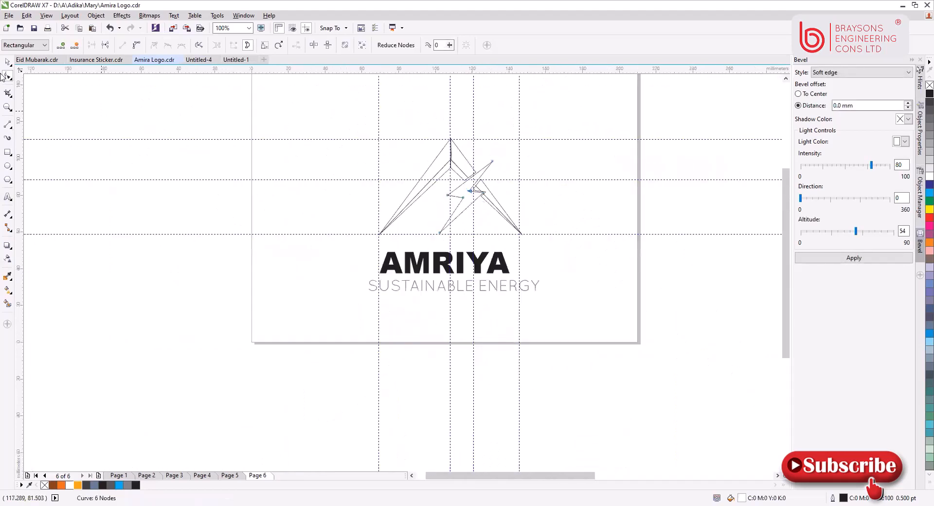
Step: Fill the three outer pieces of the peak with brown C31 M77 Y100 K31
left_click(7, 61)
left_click(320, 164)
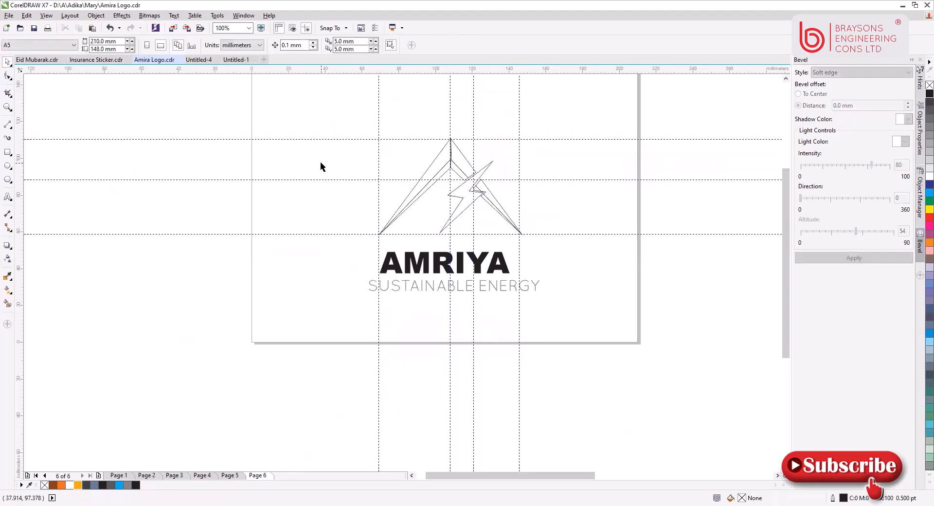
left_click(437, 156)
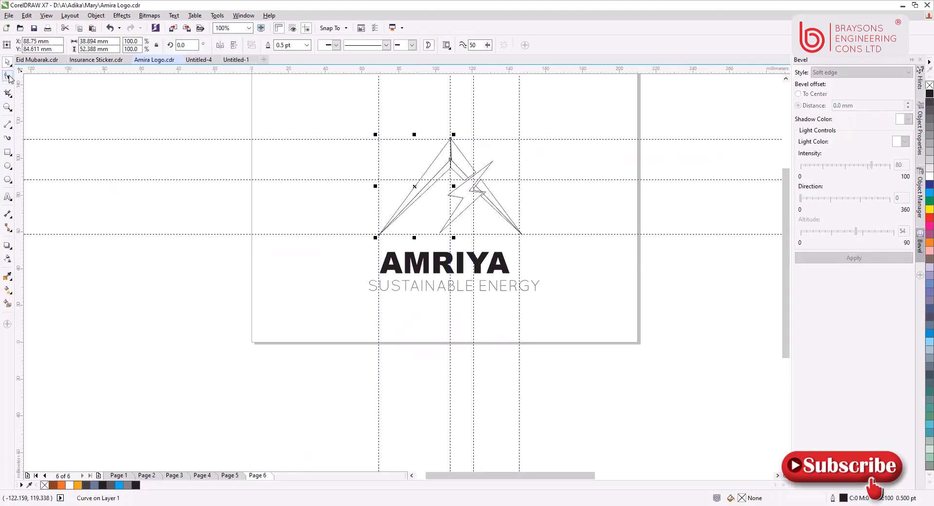
left_click(53, 484)
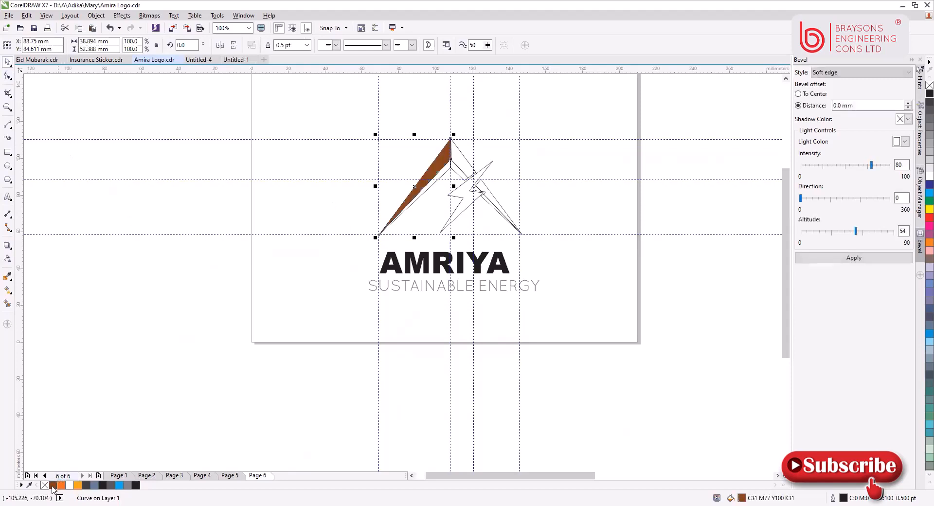
left_click(472, 166)
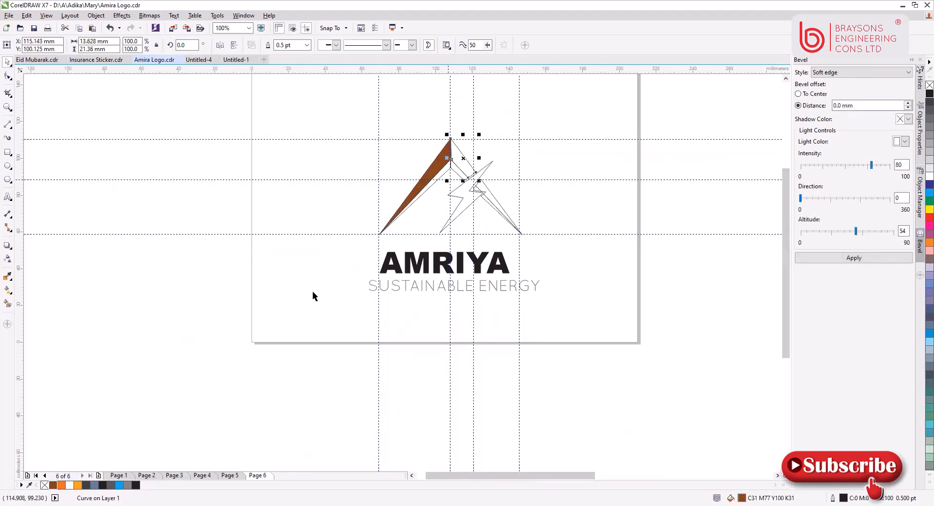
left_click(54, 485)
left_click(500, 207)
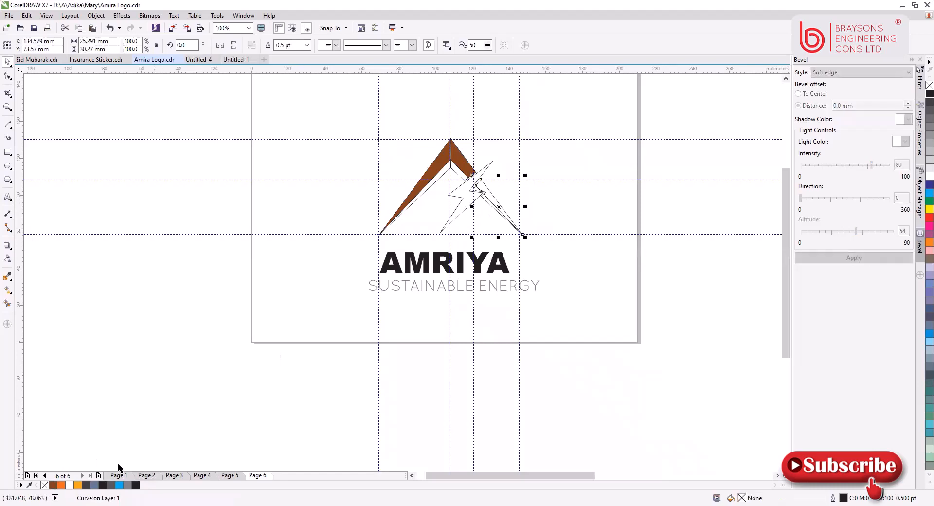
left_click(53, 485)
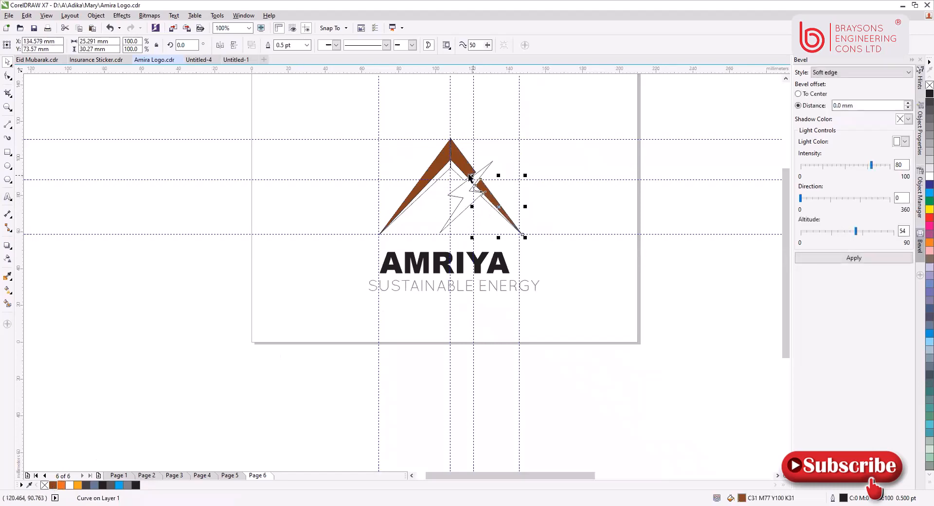
Step: Fill the left inner piece and the inner piece above the bolt with orange C0 M71 Y100 K0
scroll(457, 180, "up", 2)
left_click(430, 160)
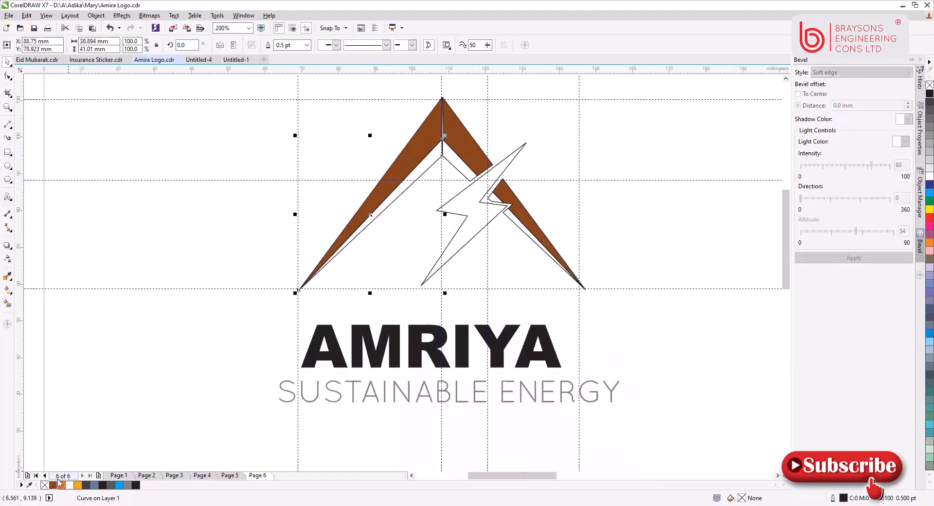
left_click(61, 485)
left_click(462, 171)
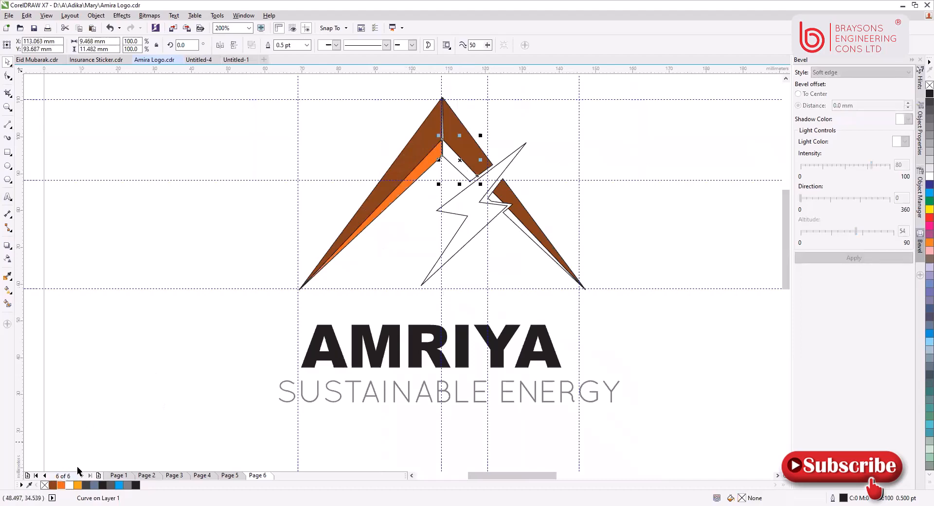
left_click(61, 486)
Step: Fill the lightning bolt and the small four-sided piece in its notch with orange C0 M71 Y100 K0
left_click(459, 212)
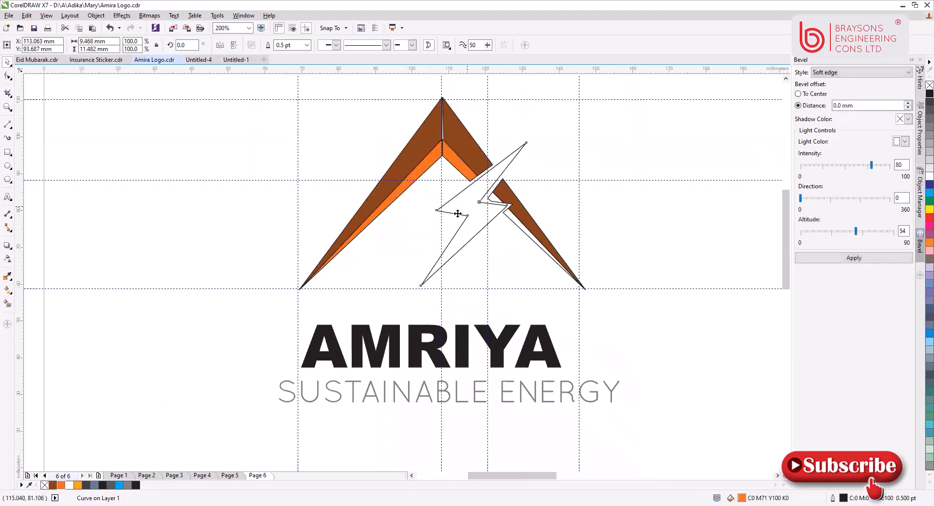
left_click(60, 485)
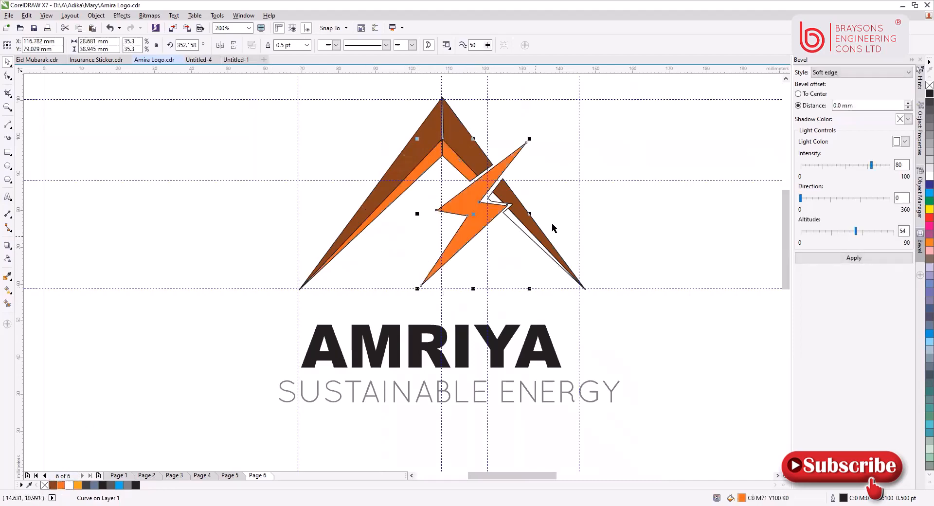
left_click(550, 203)
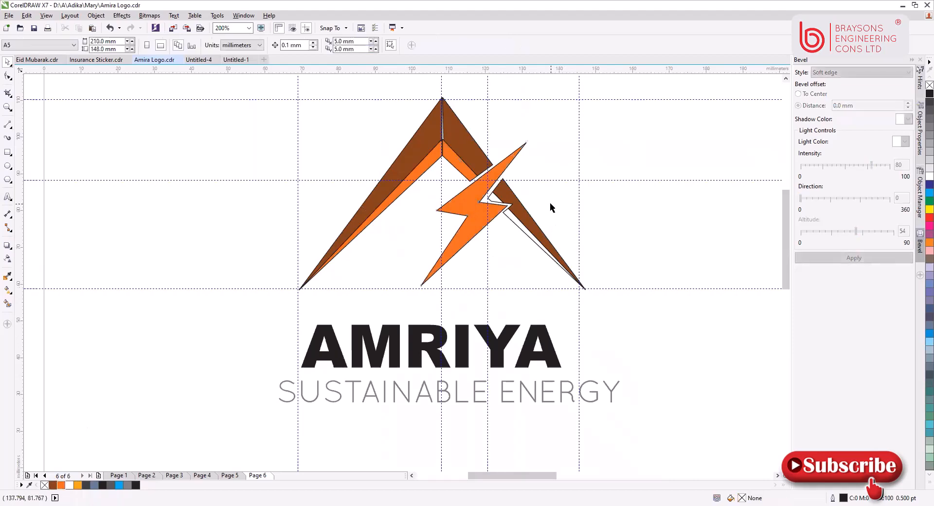
scroll(497, 204, "up", 2)
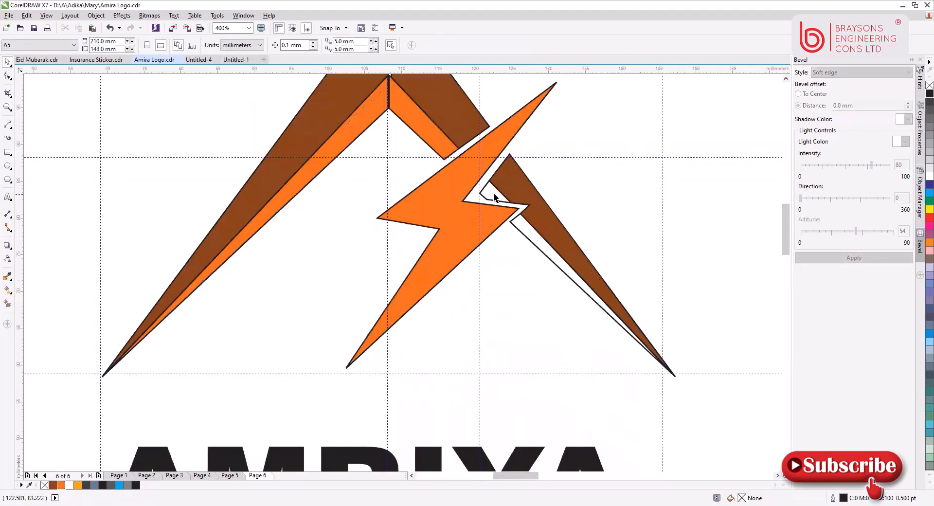
left_click(495, 197)
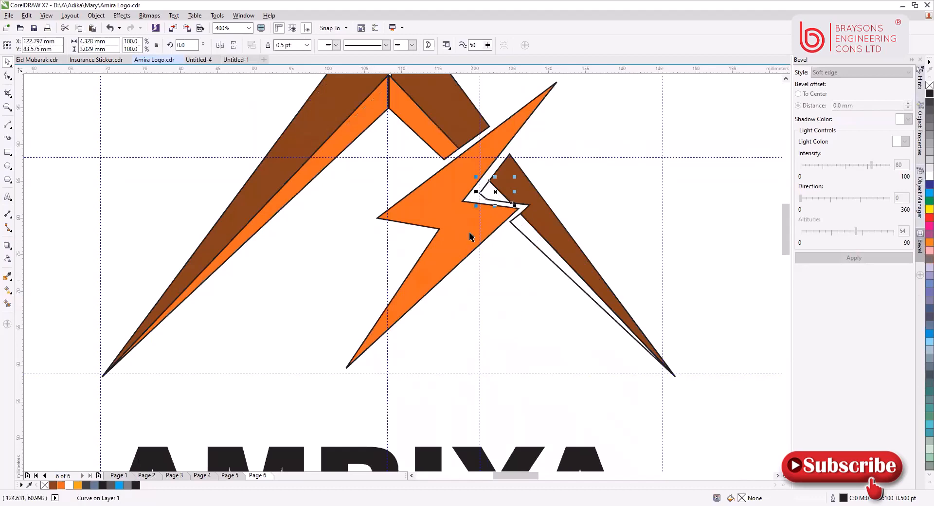
left_click(60, 485)
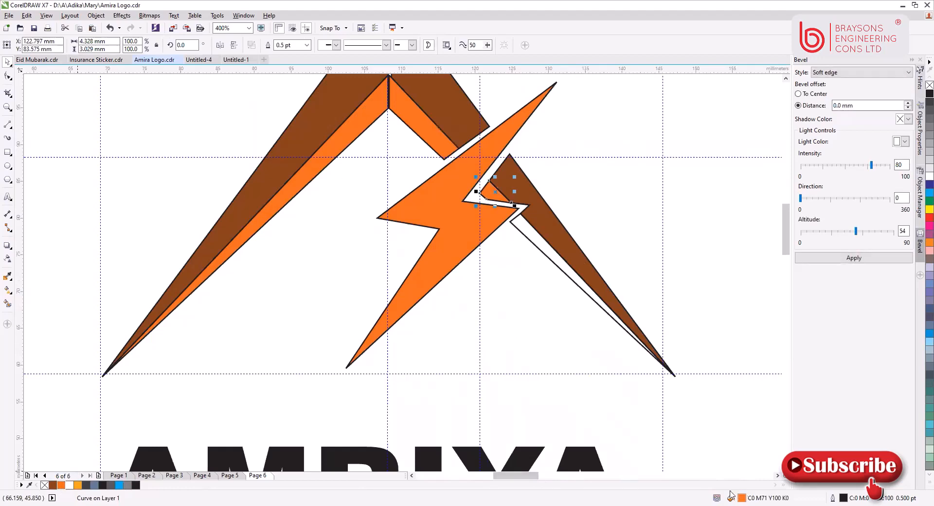
key("shift+F11")
left_click_drag(373, 259, 394, 218)
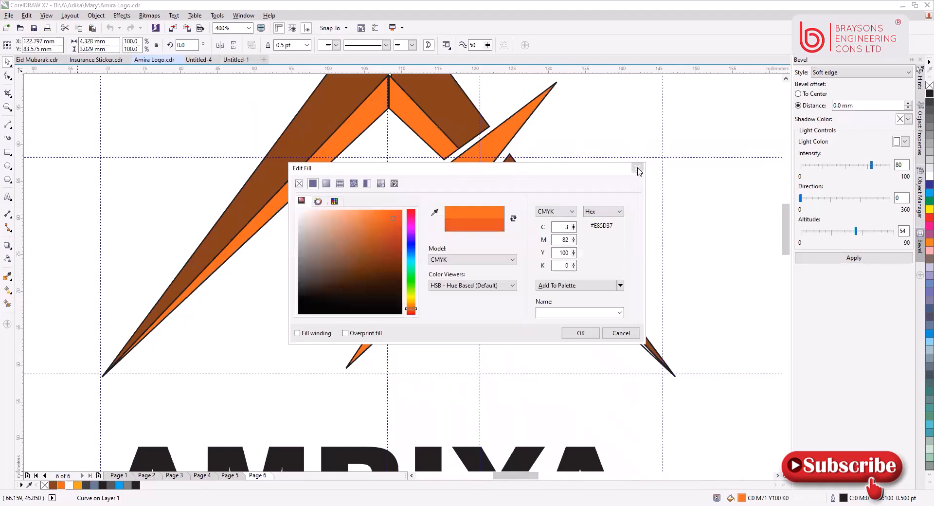
Step: Close the open outline of the slender inner piece below the bolt with the Freehand tool, starting at its upper end node
left_click(524, 224)
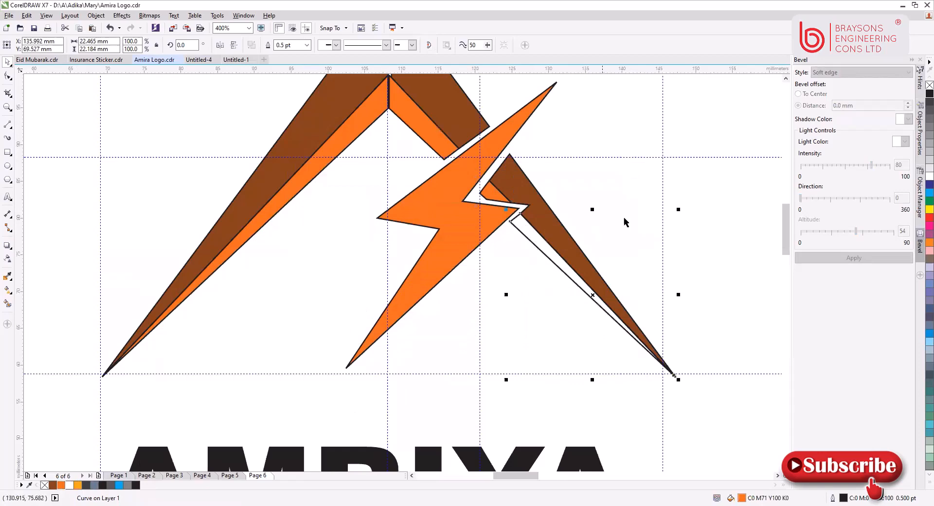
left_click(518, 254)
left_click(519, 225)
scroll(532, 223, "up", 2)
scroll(512, 211, "down", 2)
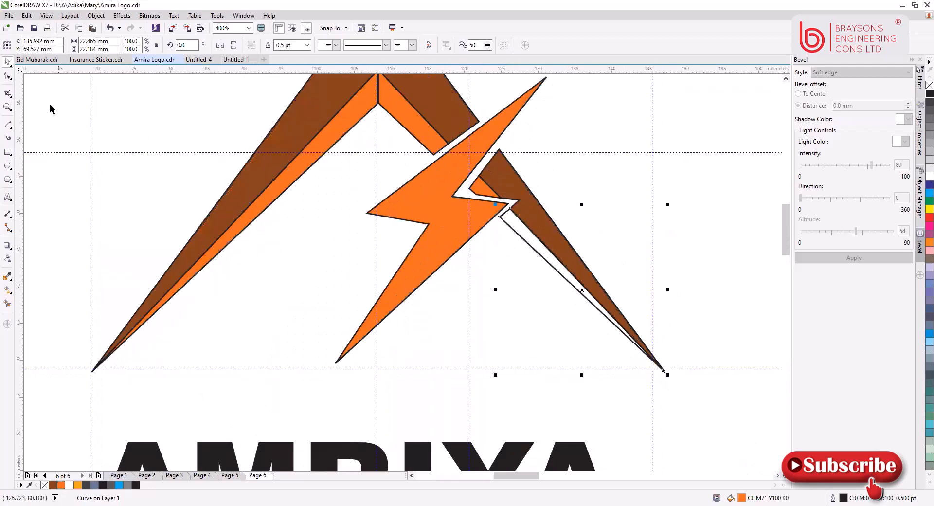
left_click(8, 124)
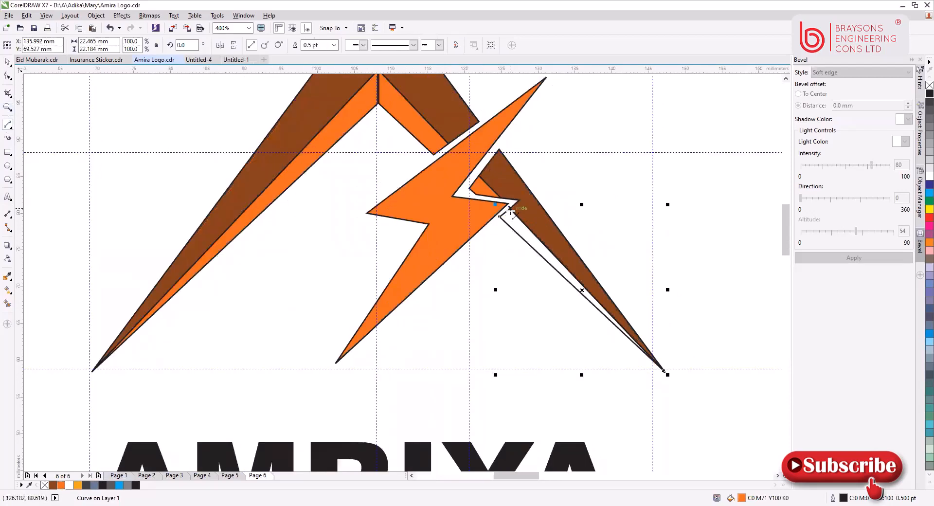
mouse_move(511, 209)
left_mouse_down()
mouse_move(500, 221)
mouse_move(559, 288)
mouse_move(678, 367)
mouse_move(667, 378)
mouse_move(507, 226)
mouse_move(510, 209)
left_mouse_up()
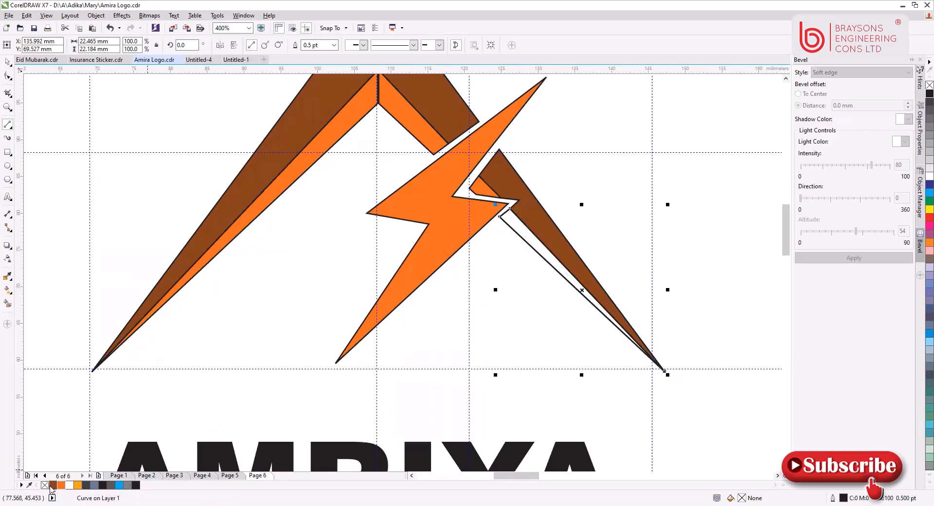
left_click(52, 485)
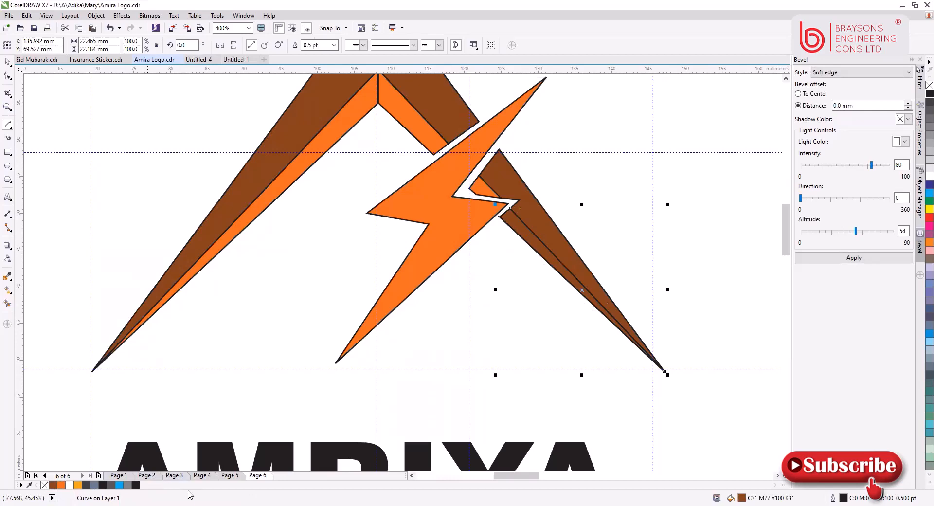
key("ctrl+z")
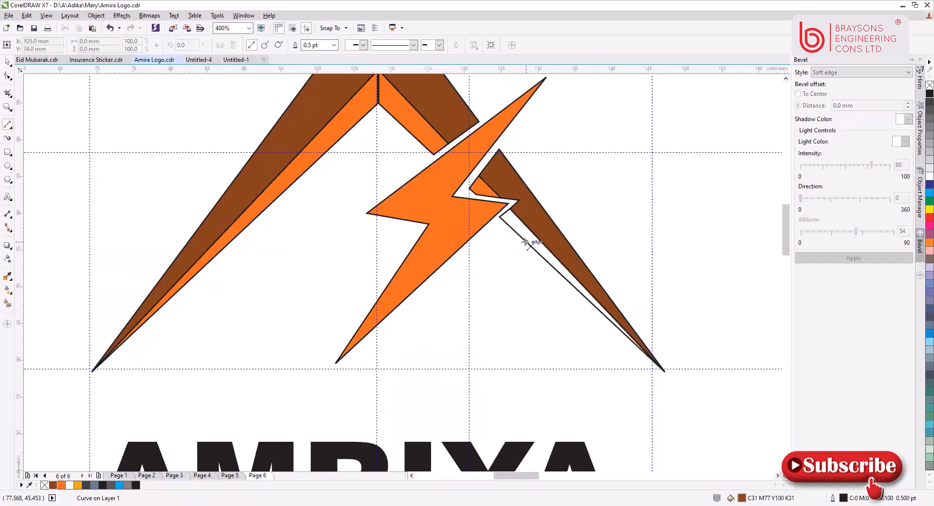
key("Delete")
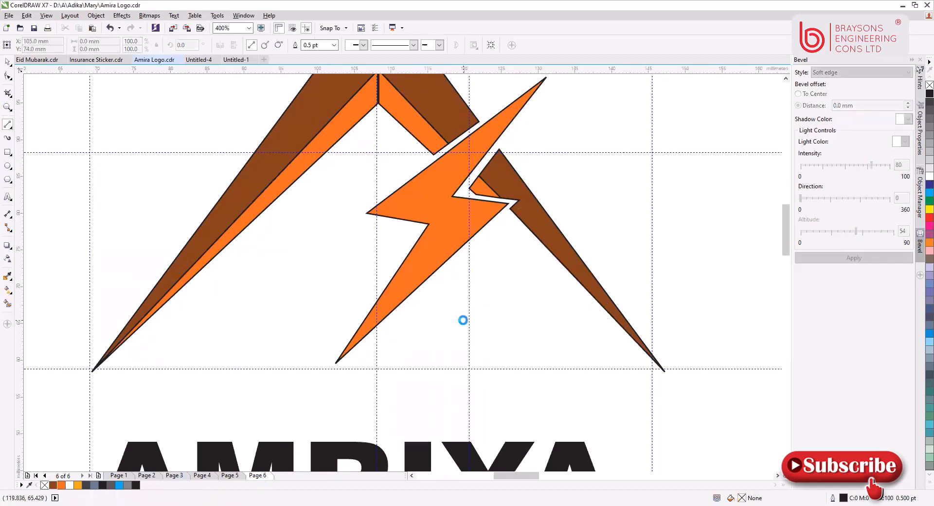
key("ctrl+z")
Step: Fill the slender inner piece below the bolt with orange C0 M71 Y100 K0
left_click(61, 485)
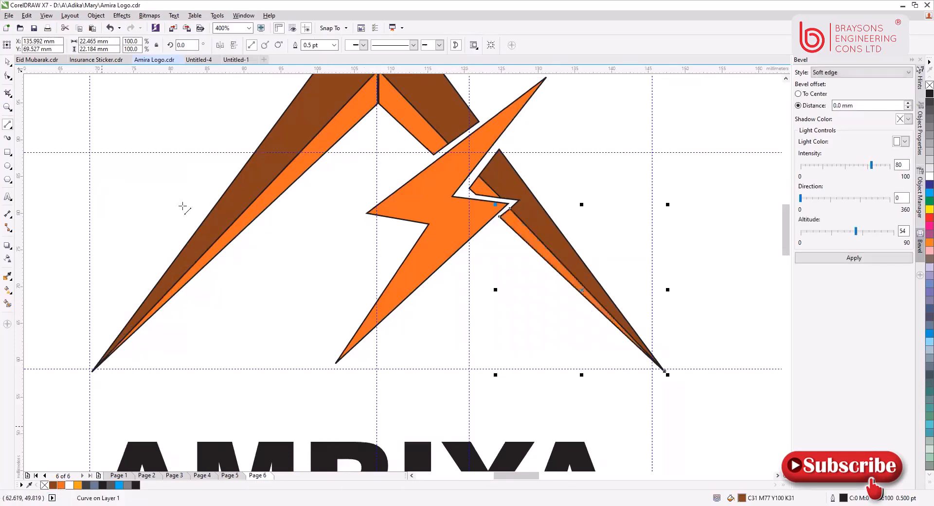
left_click(249, 29)
left_click(249, 30)
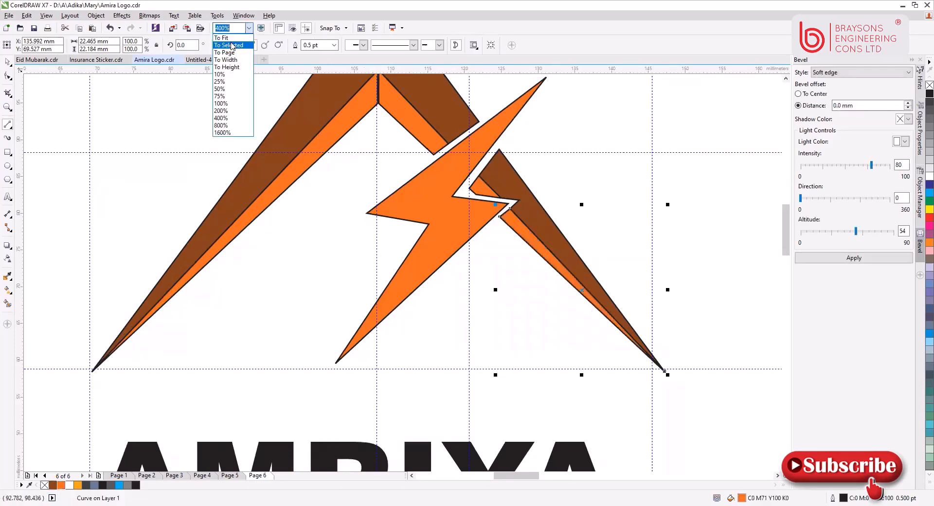
left_click(231, 54)
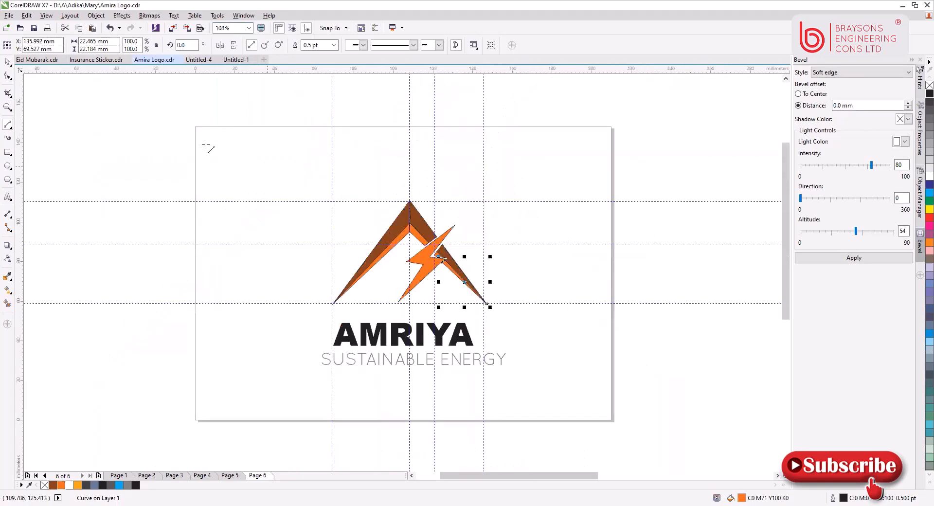
Step: Set the outline width of all the peak and lightning bolt pieces to 0
key("space")
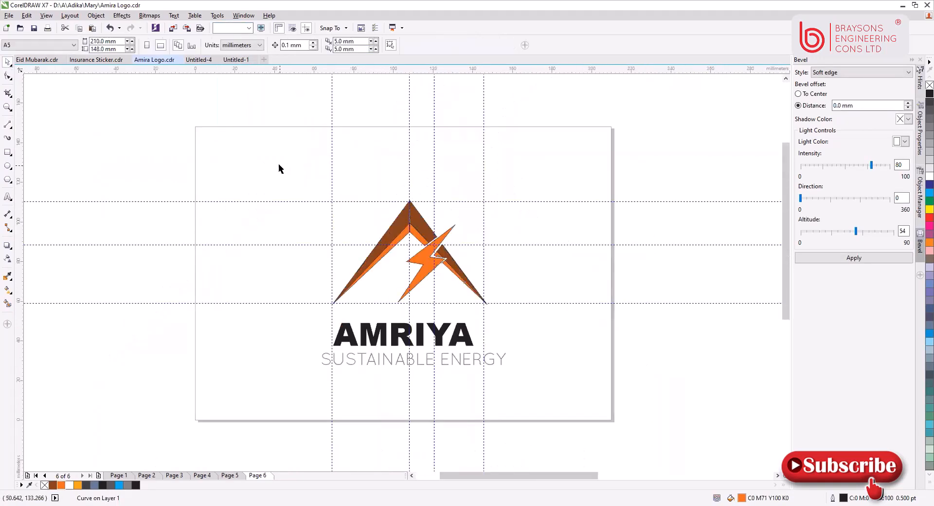
left_click_drag(268, 151, 558, 316)
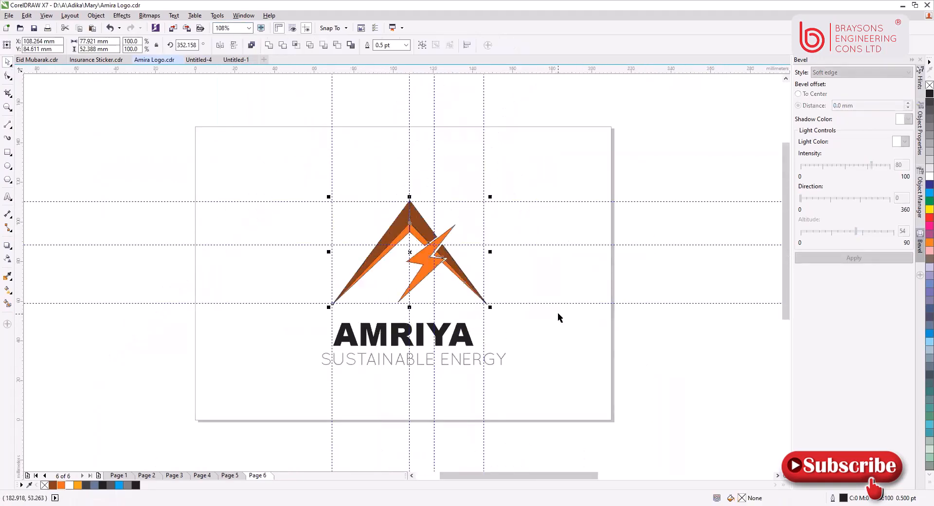
left_click(387, 44)
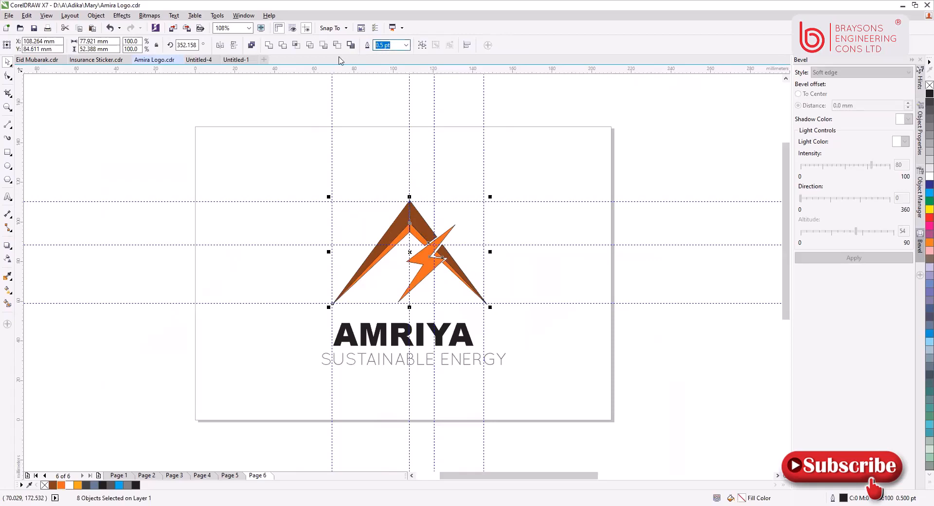
type("0")
key("Return")
left_click(245, 159)
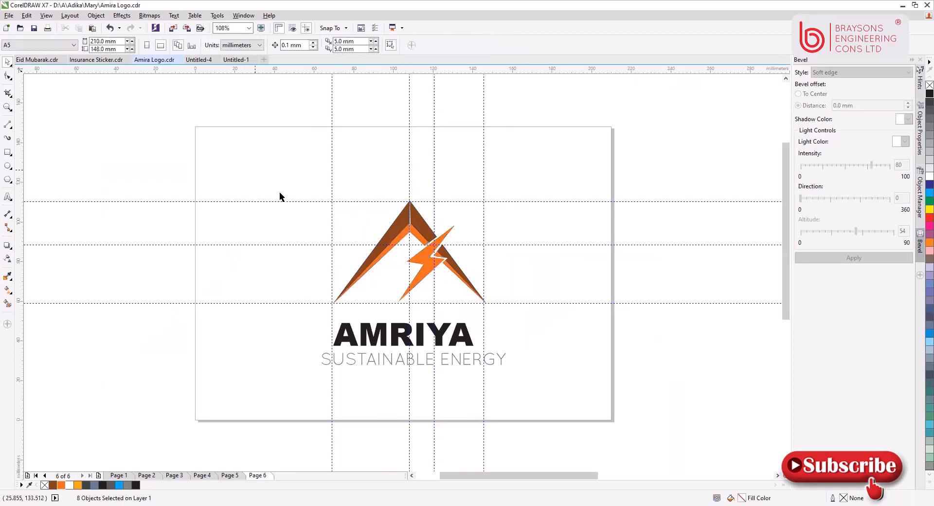
Step: Move the right upper brown piece's inner and apex nodes onto the left brown piece to close the gap between them
scroll(410, 221, "up", 5)
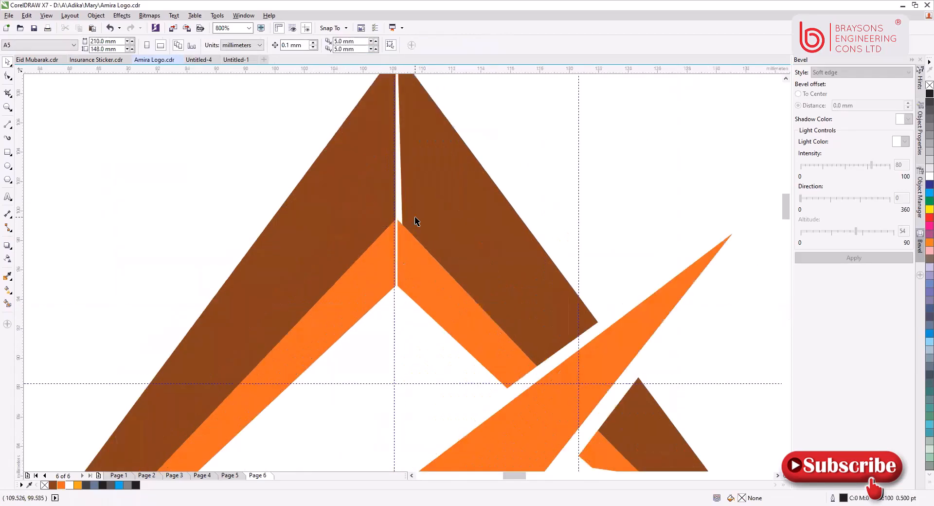
left_click(414, 220)
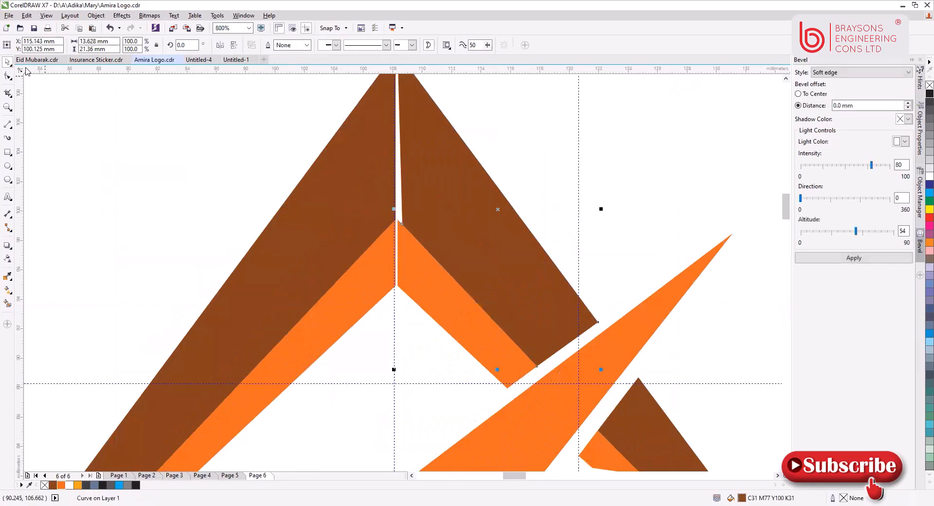
key("F10")
scroll(487, 194, "down", 3)
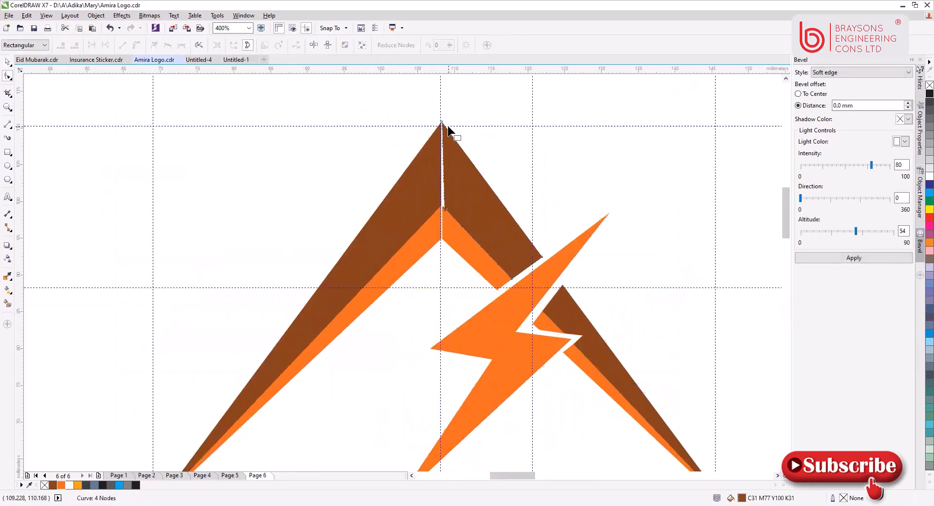
scroll(445, 130, "up", 3)
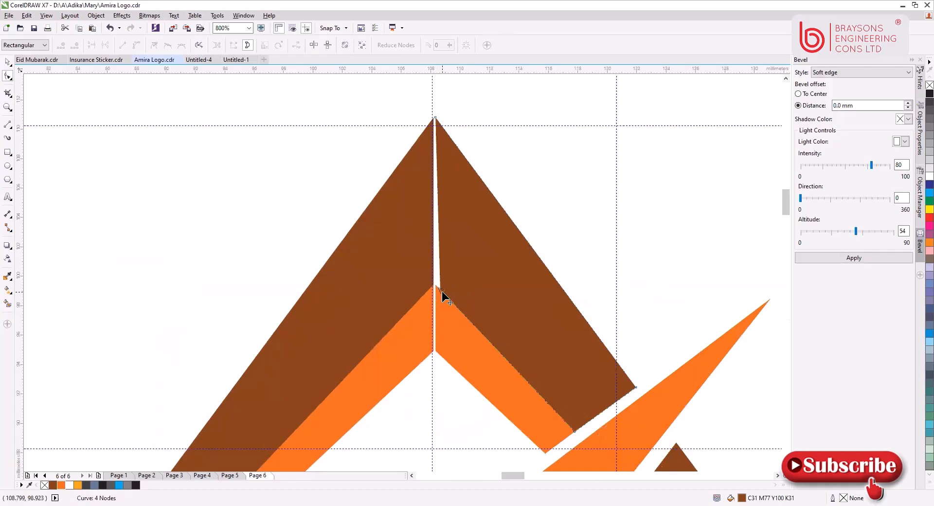
left_click_drag(442, 292, 433, 288)
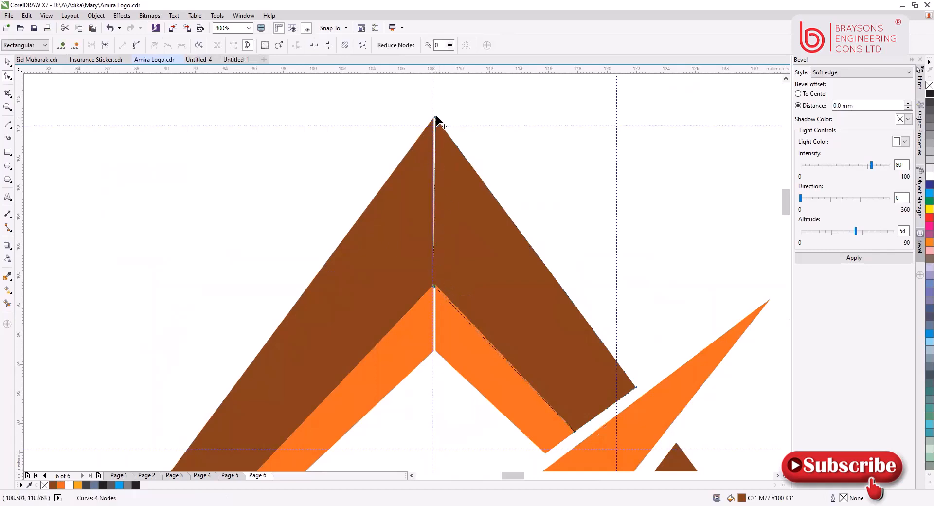
left_click_drag(436, 117, 433, 117)
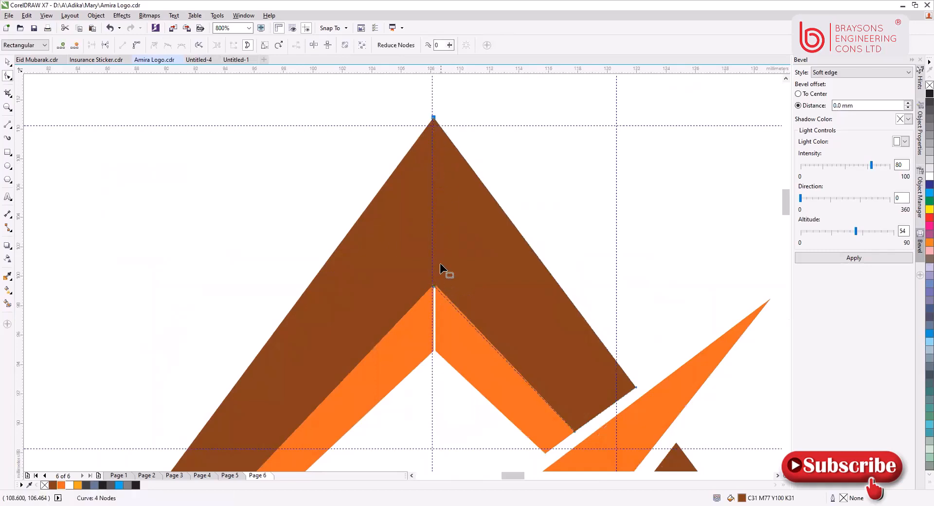
Step: Move the two inner nodes of the orange piece above the bolt onto the left orange piece to close their gap
left_click(441, 337)
scroll(441, 353, "up", 2)
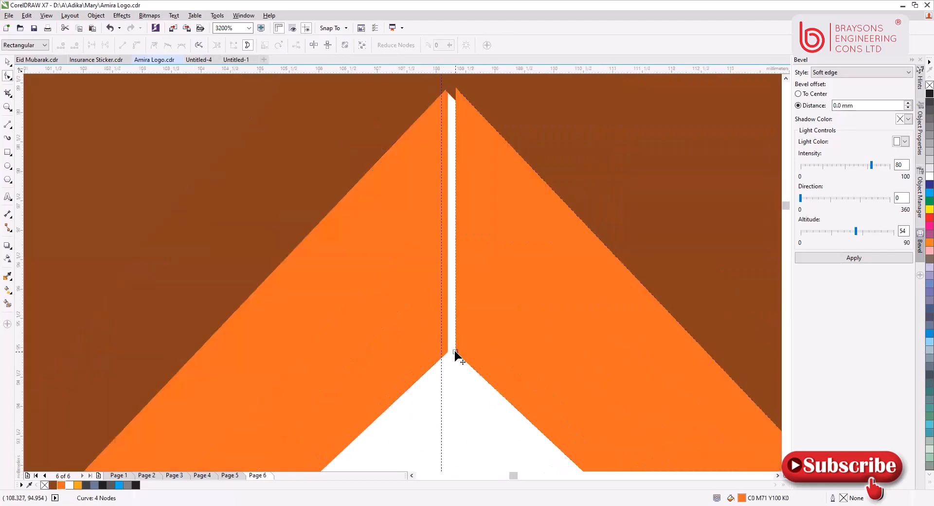
left_click_drag(455, 354, 447, 352)
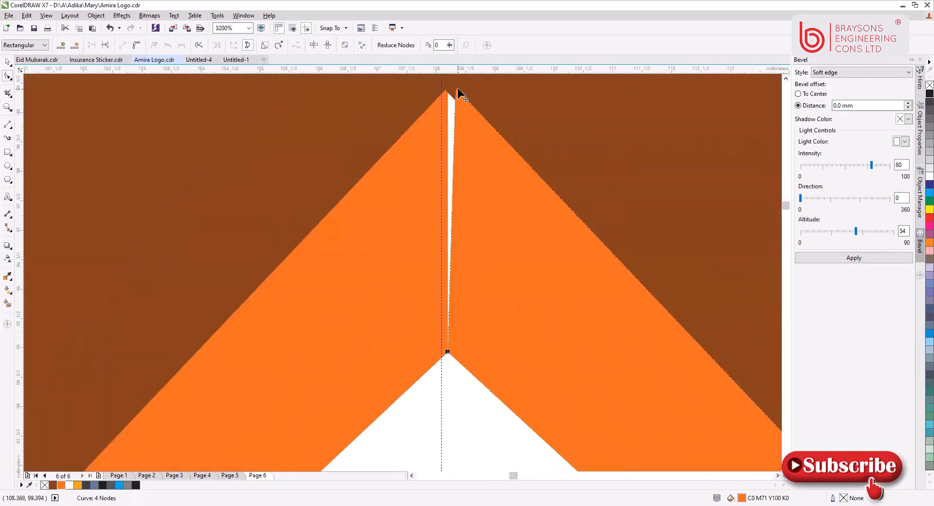
left_click_drag(456, 88, 448, 91)
scroll(447, 115, "down", 4)
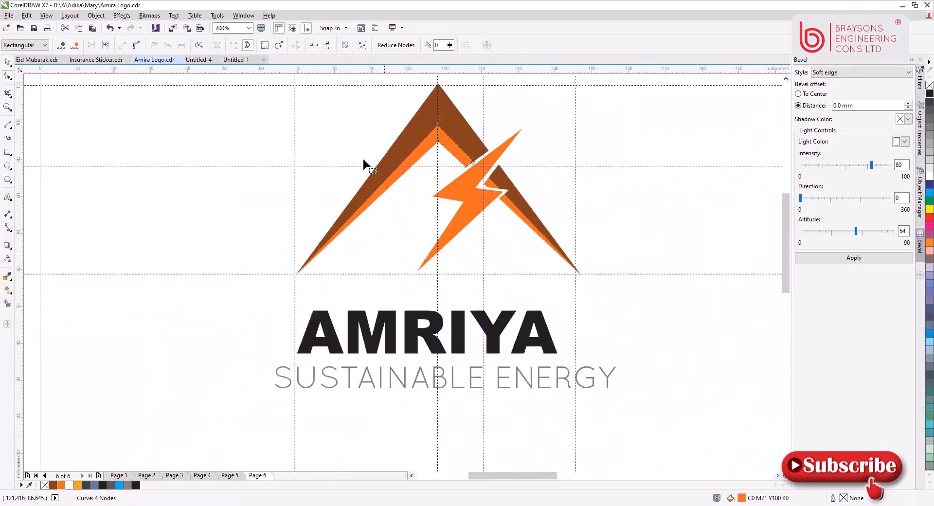
Step: Duplicate the orange lightning bolt with the copy offset slightly left and down from the original
left_click(8, 62)
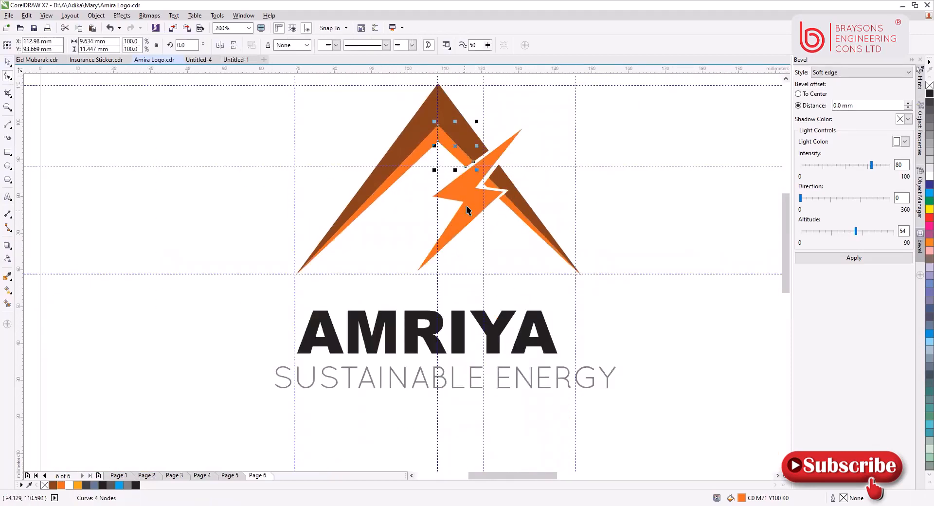
left_click(467, 206)
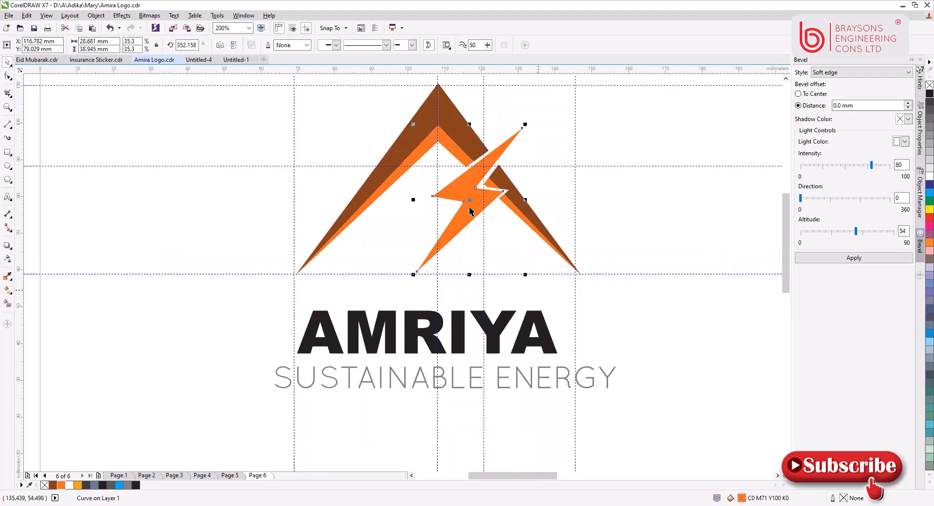
left_click_drag(470, 203, 468, 209)
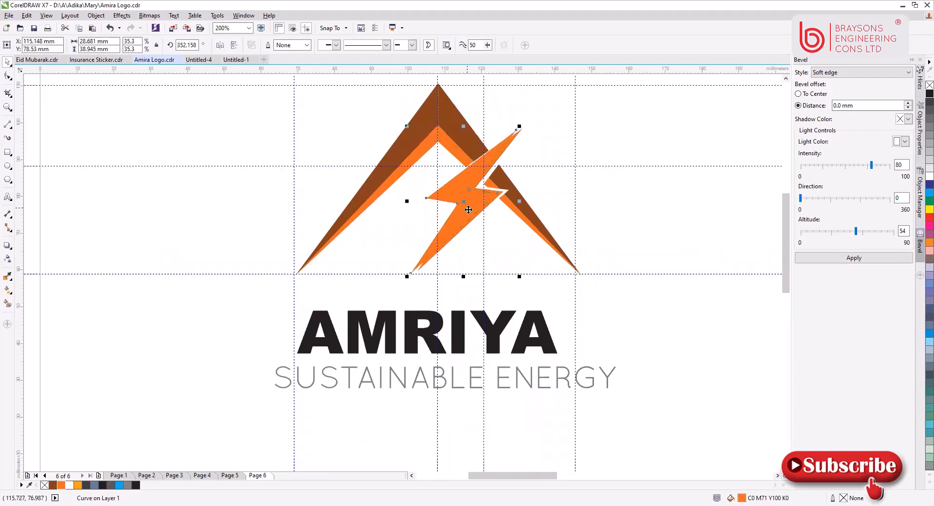
Step: Send the duplicate lightning bolt to the back of the page and fill it with brown C31 M77 Y100 K31
right_click(516, 353)
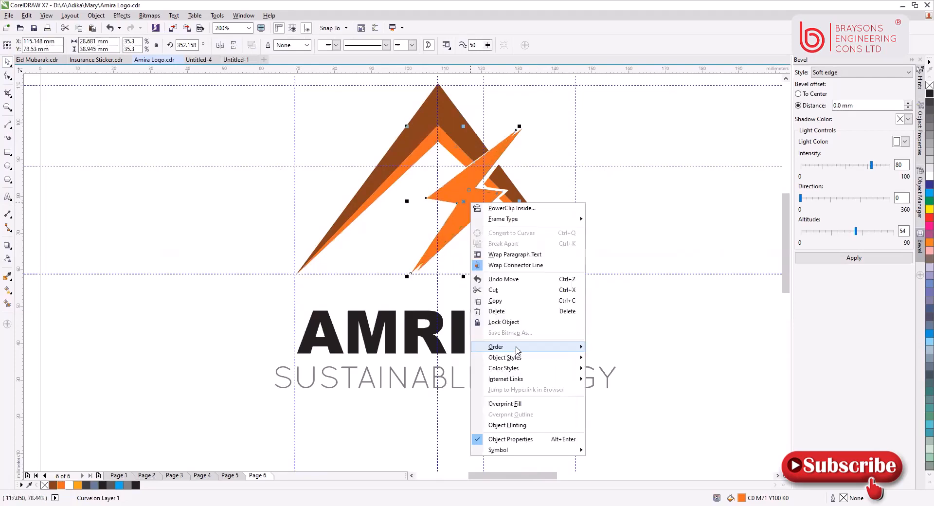
mouse_move(520, 351)
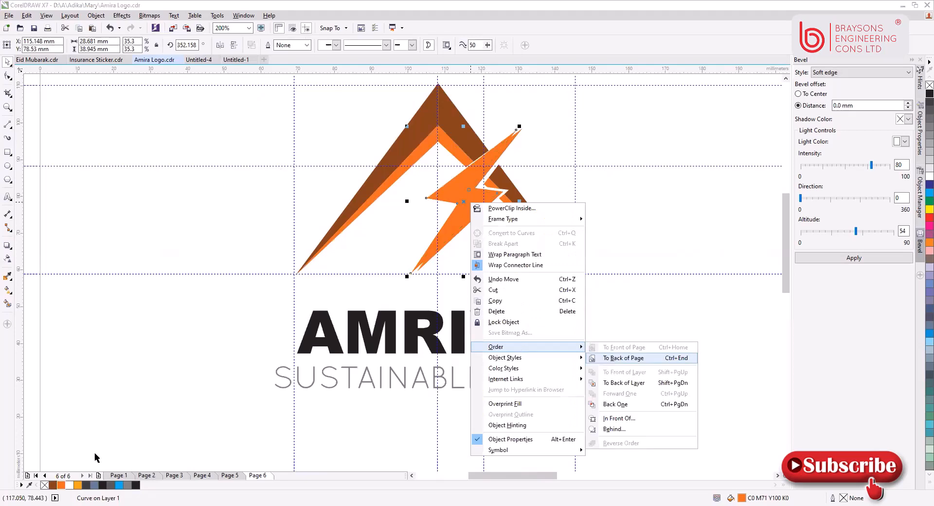
left_click(95, 455)
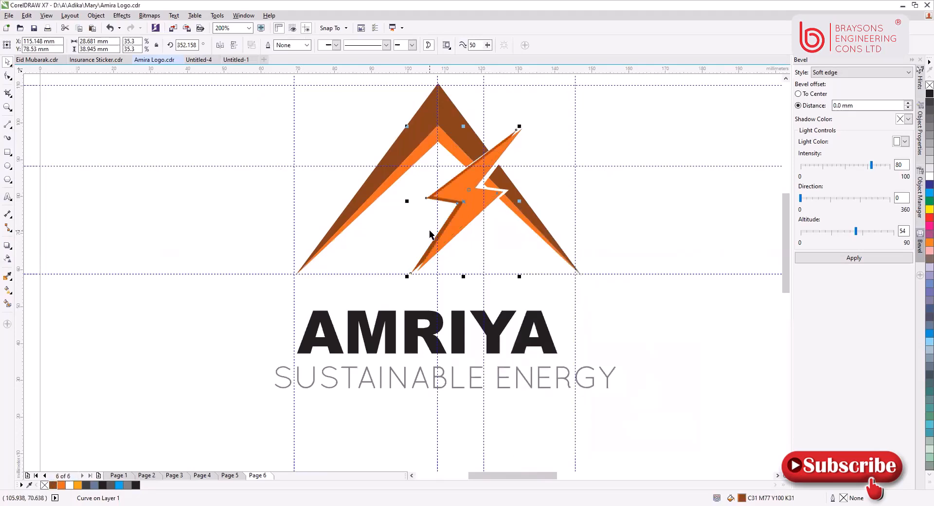
Step: Nudge the brown bolt copy about 0.8 mm left and 0.4 mm down to widen the visible shadow edge
key("Left")
key("Left")
key("Left")
key("Left")
key("Left")
key("Down")
key("Left")
key("Left")
key("Left")
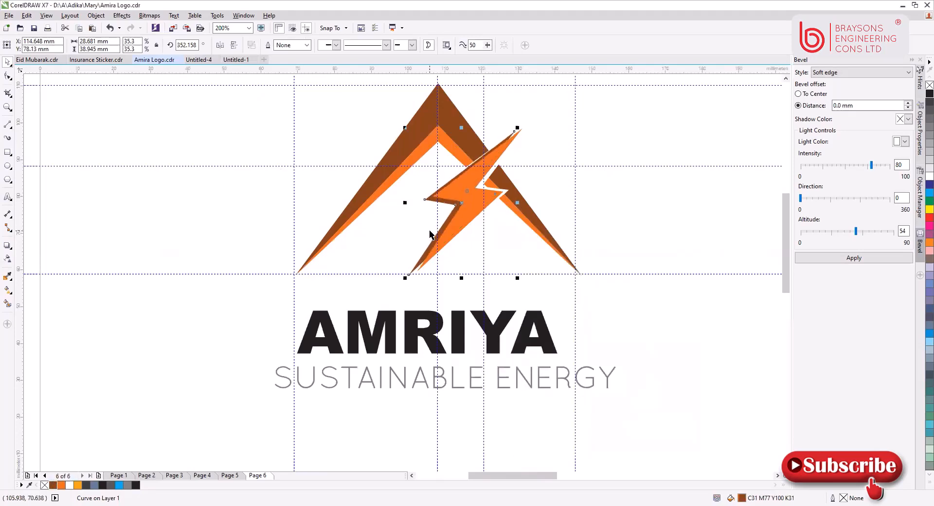
key("Down")
key("Down")
key("Down")
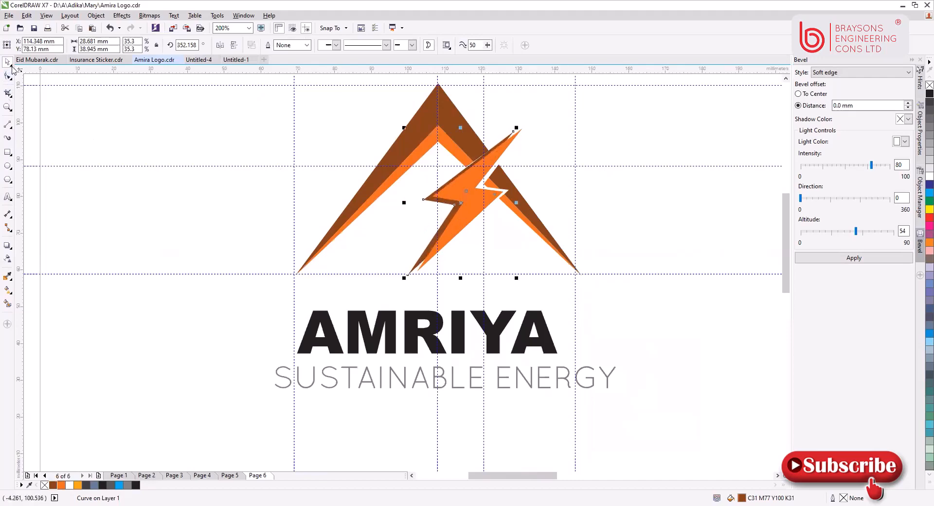
Step: Move the brown copy's bottom tip node onto the orange bolt's lower tip and tuck its upper tip node beneath the orange bolt
left_click(10, 79)
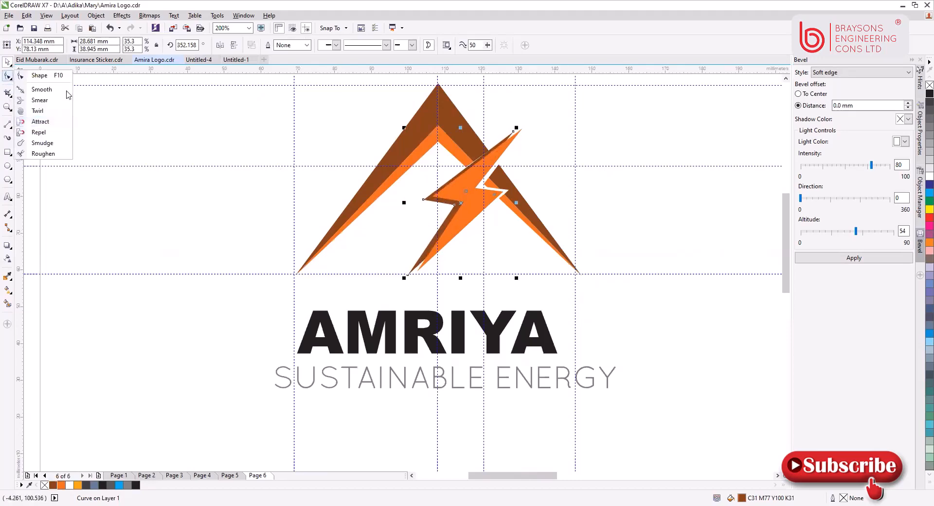
left_click(40, 76)
scroll(421, 243, "up", 1)
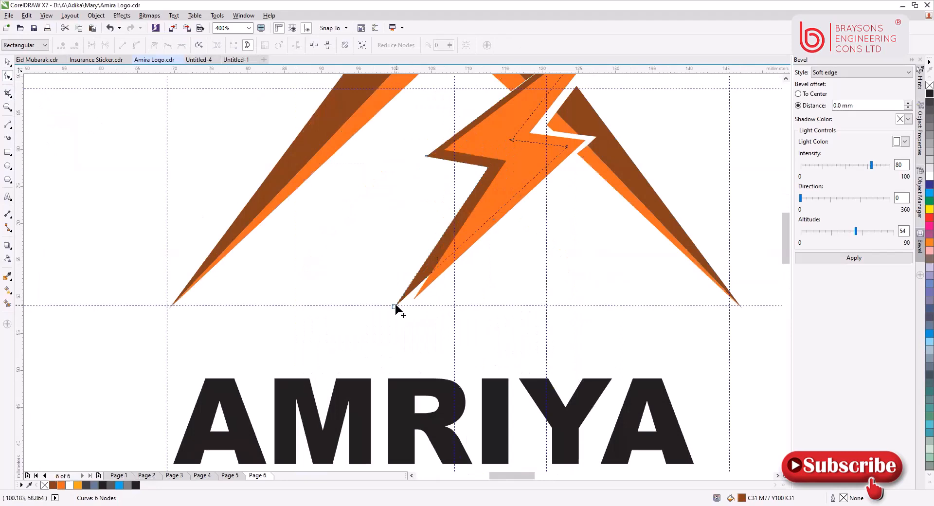
left_click_drag(395, 307, 412, 300)
scroll(467, 241, "down", 1)
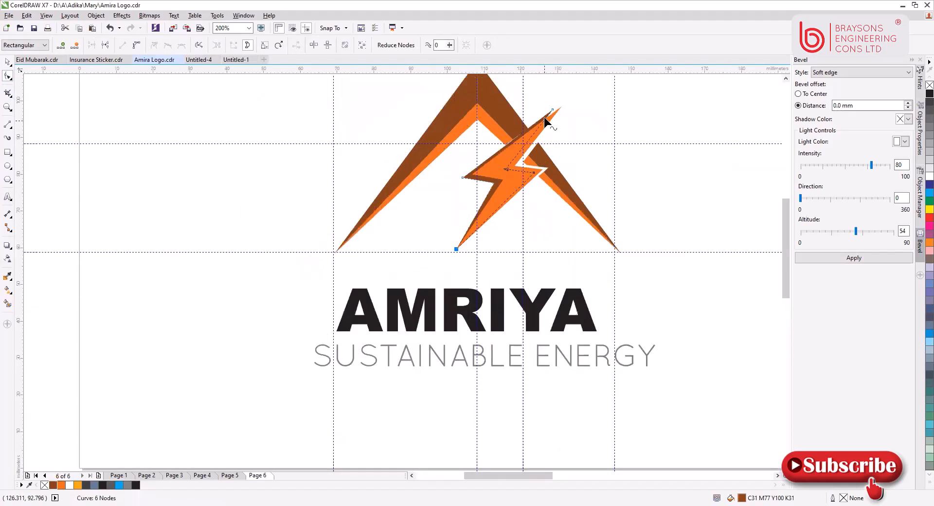
left_click_drag(551, 115, 507, 161)
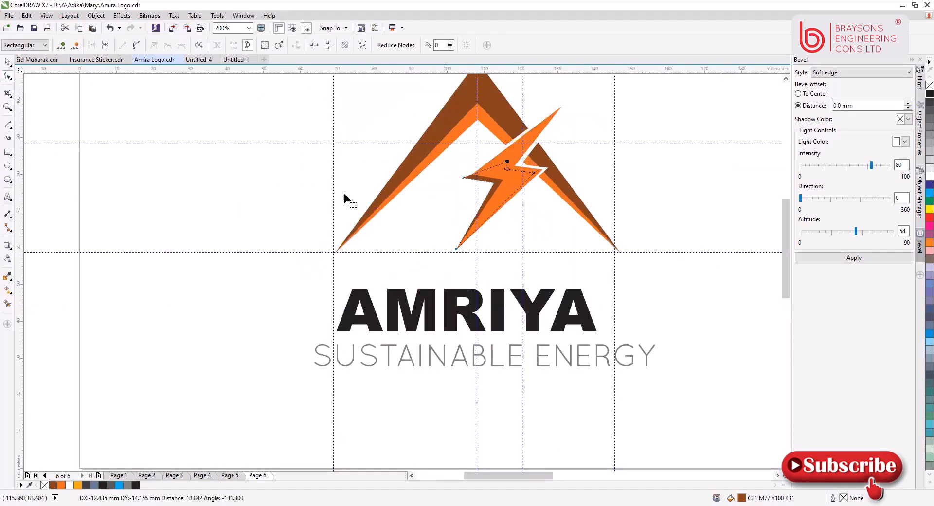
Step: Align the brown copy's left corner node with the orange bolt's left point and shift its hidden upper node toward the bolt's upper-left edge
scroll(447, 185, "up", 1)
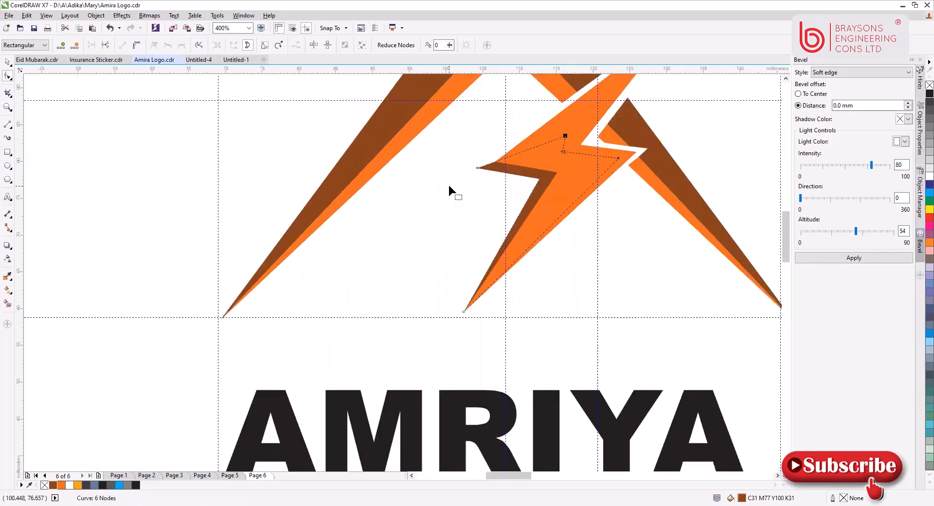
left_click_drag(477, 169, 485, 170)
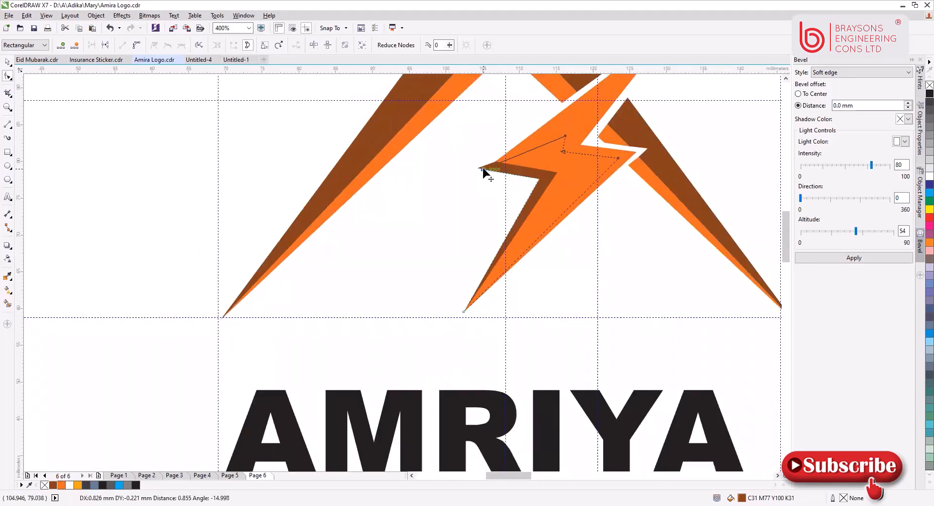
left_click_drag(565, 137, 552, 120)
Step: Group all the peak and lightning bolt pieces
key("space")
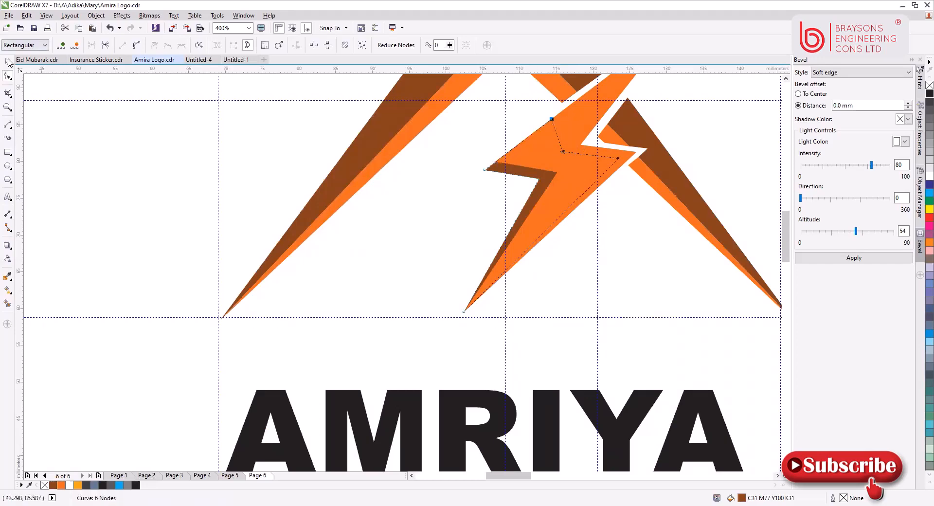
scroll(378, 187, "down", 2)
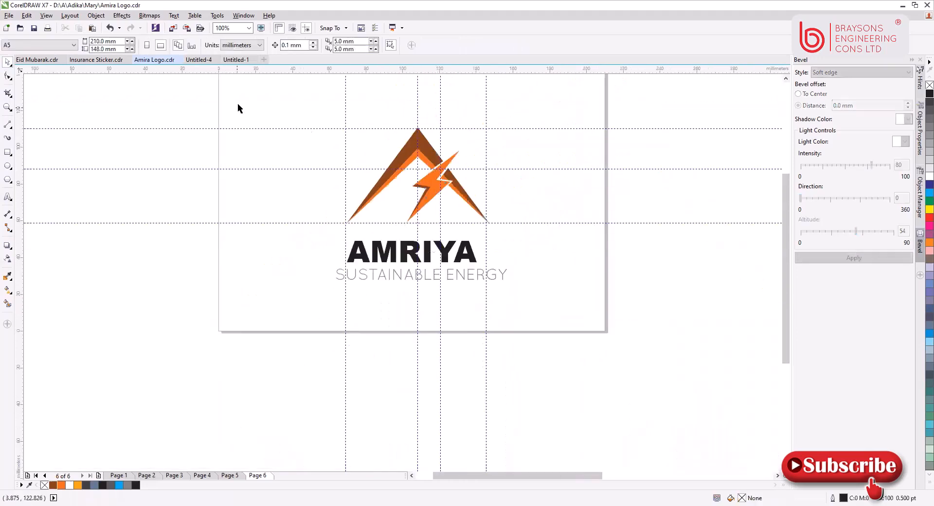
left_click_drag(238, 104, 571, 237)
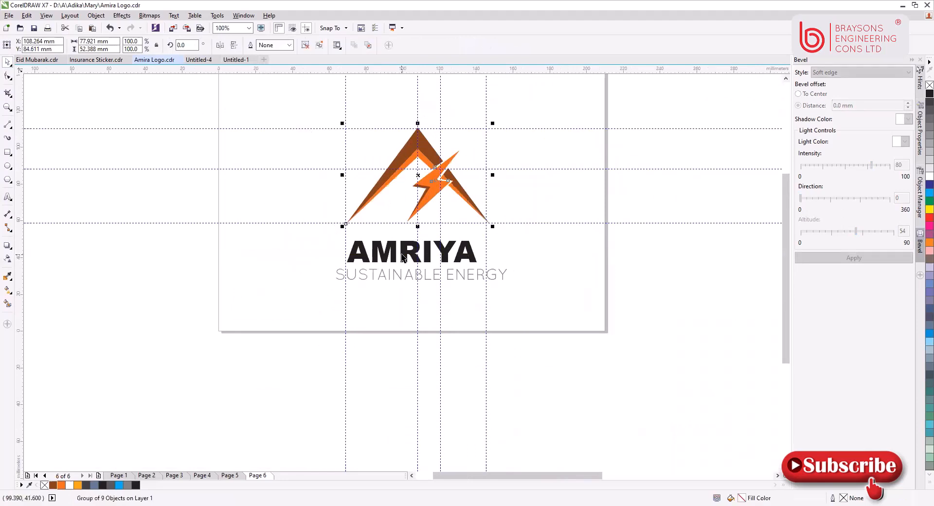
Step: Move the AMRIYA text up close beneath the peak and enlarge it to about 84 mm wide, slightly wider than the peak
left_click(421, 258)
left_click_drag(414, 251, 416, 240)
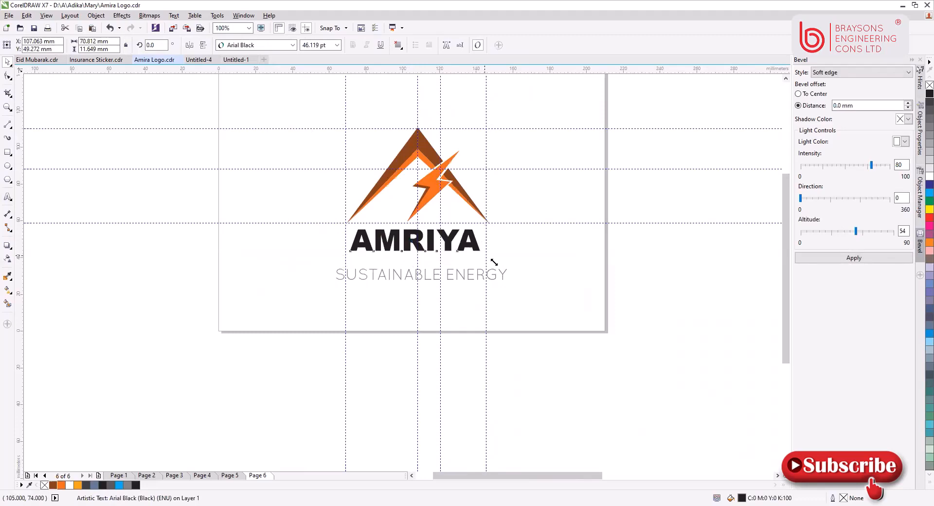
left_click_drag(494, 262, 503, 265)
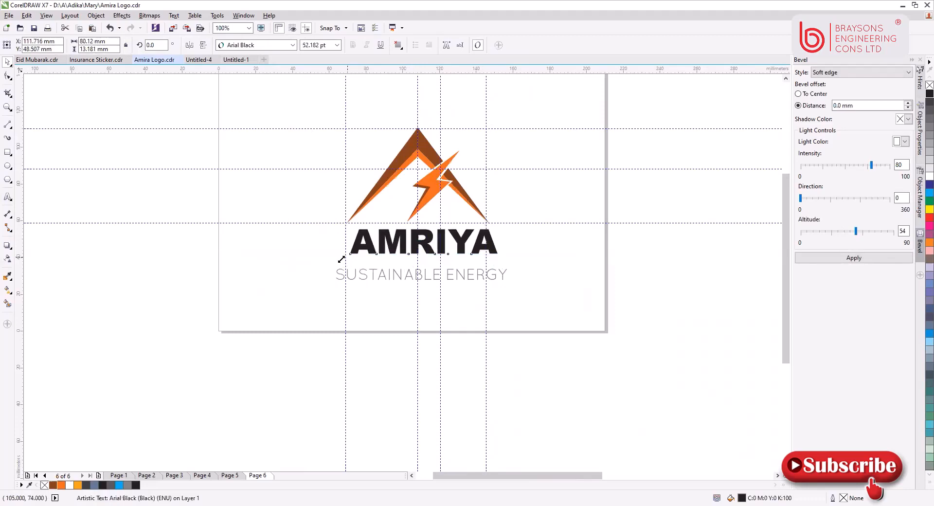
left_click_drag(342, 260, 335, 261)
Step: Trace the left leg of the first A in AMRIYA as a closed four-sided shape with straight 0.5 pt lines
scroll(386, 238, "up", 1)
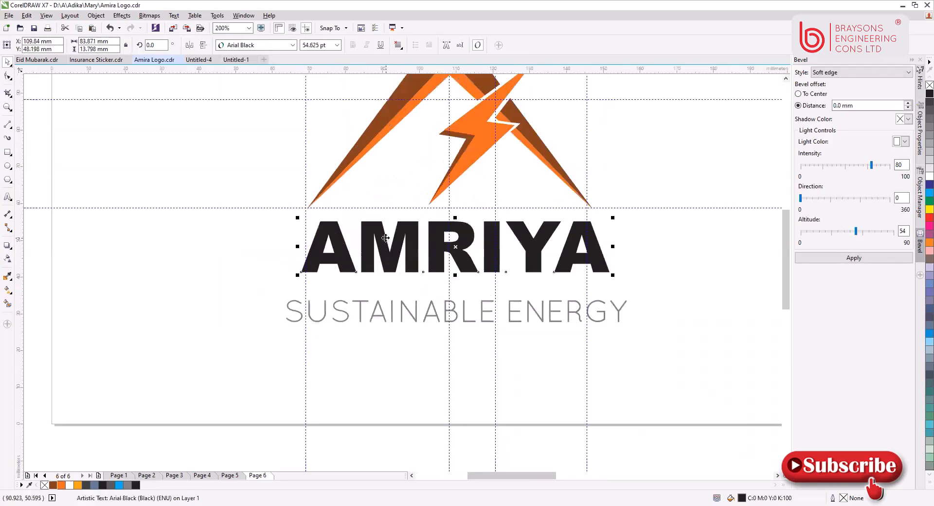
left_click(8, 124)
scroll(330, 253, "up", 1)
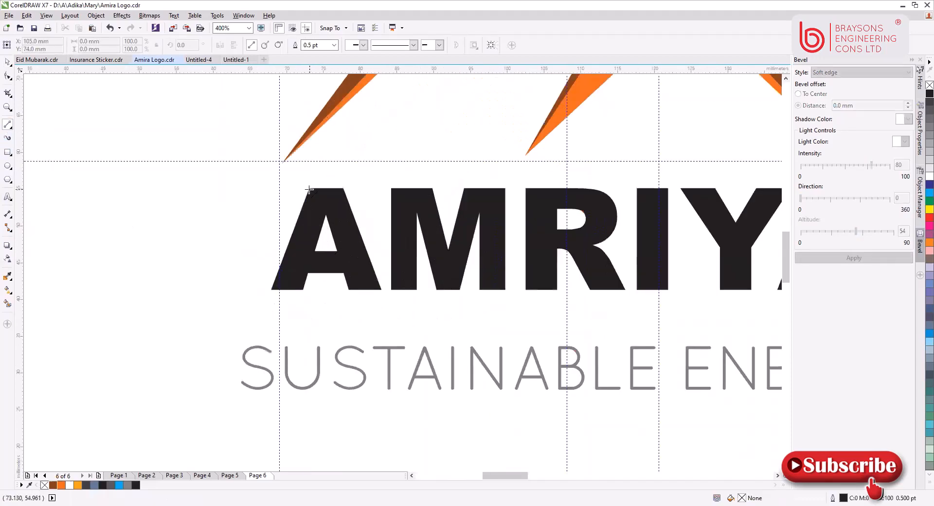
left_click(309, 189)
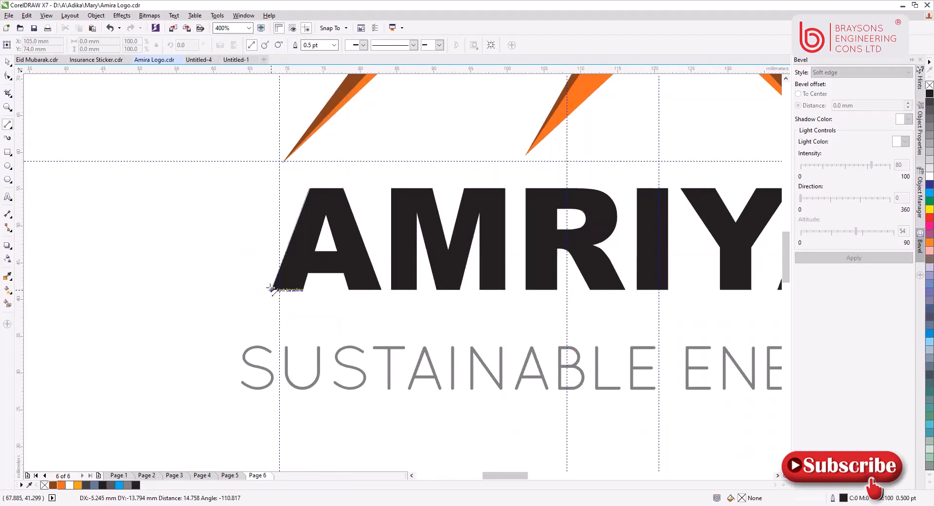
left_click(271, 289)
left_click(272, 290)
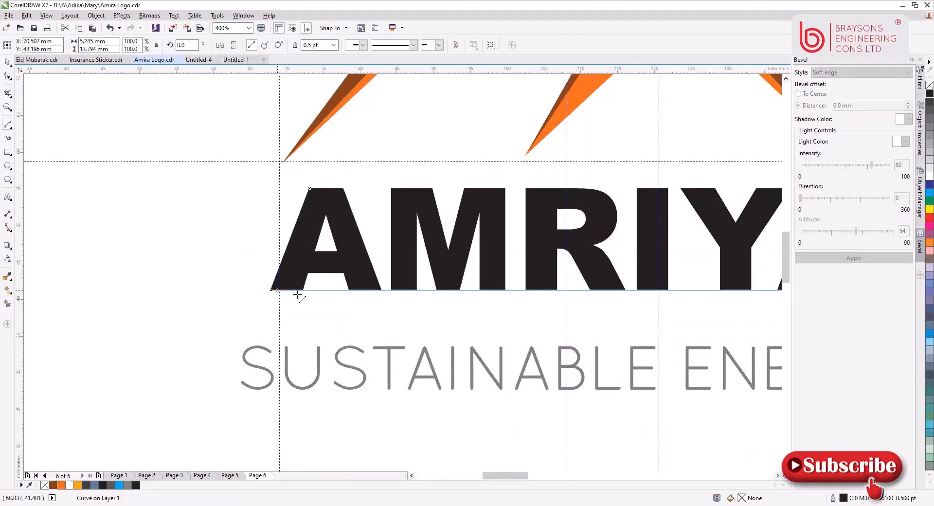
left_click(302, 289)
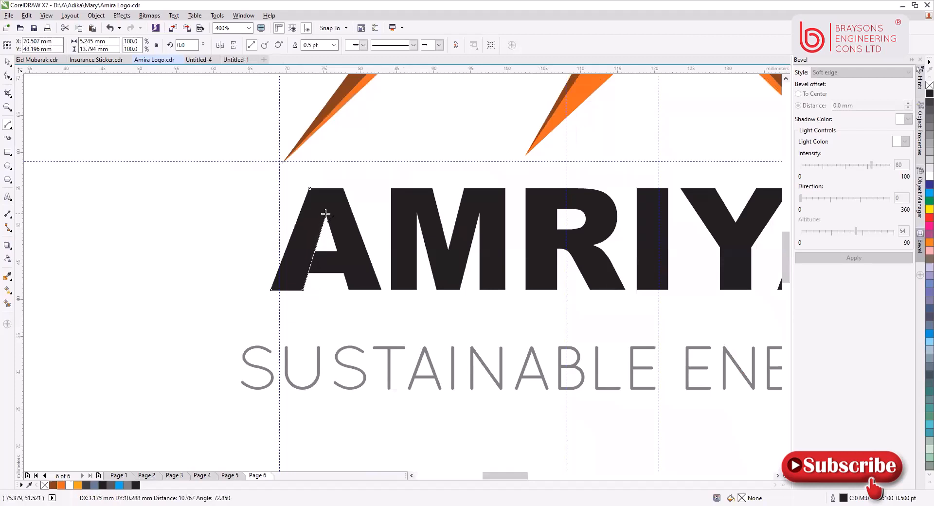
left_click(332, 188)
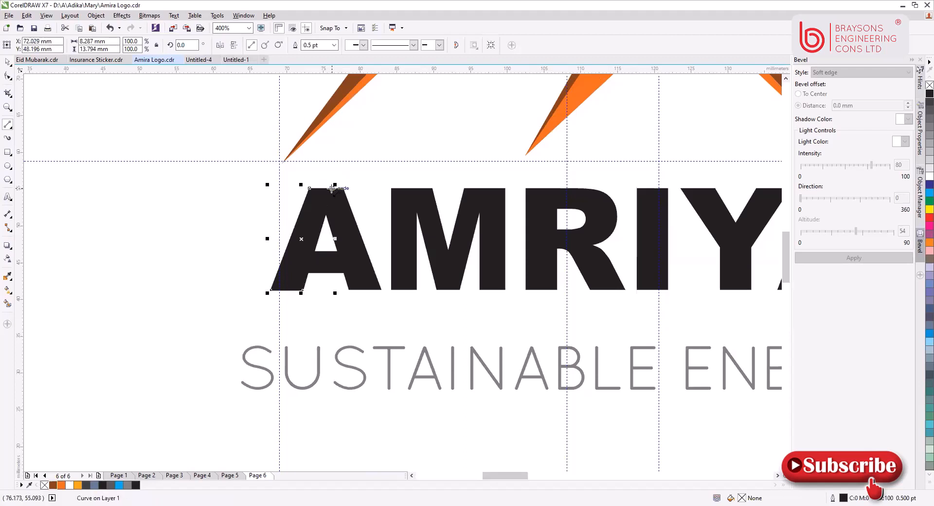
double_click(309, 188)
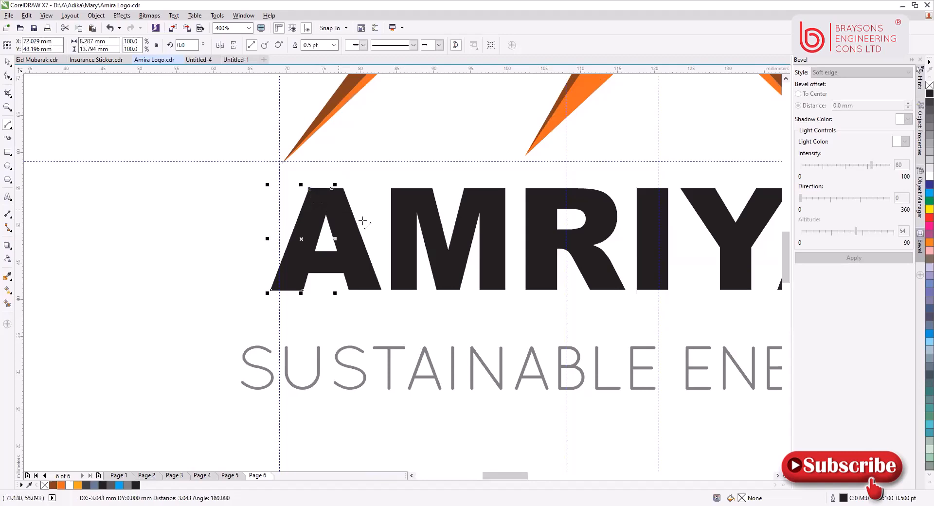
Step: Trace the right leg and crossbar of the first A as a second closed shape, following the letter's corners and inner triangle
scroll(364, 215, "up", 2)
left_click(300, 162)
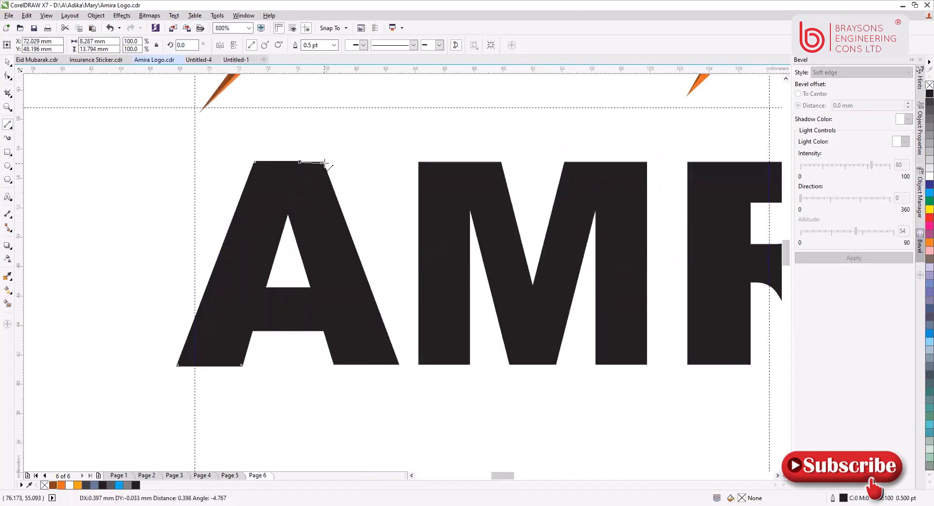
left_click(324, 163)
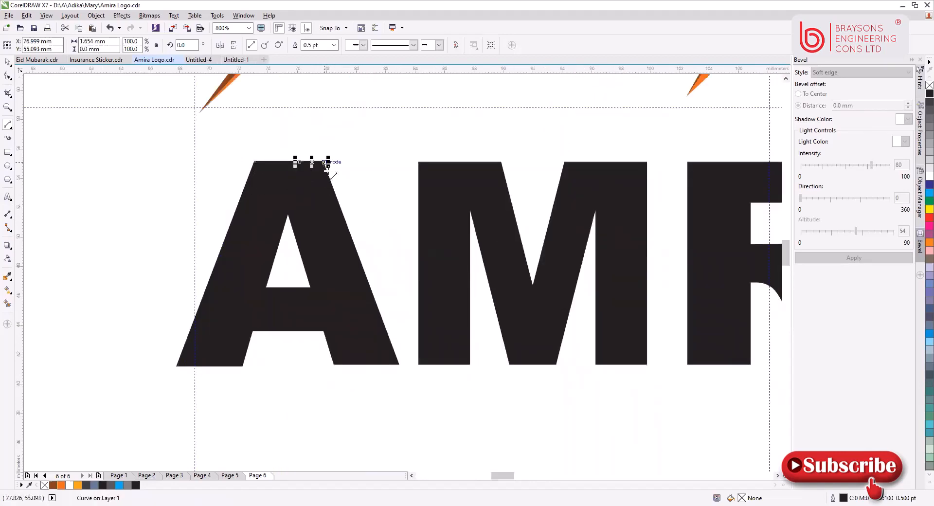
left_click(398, 364)
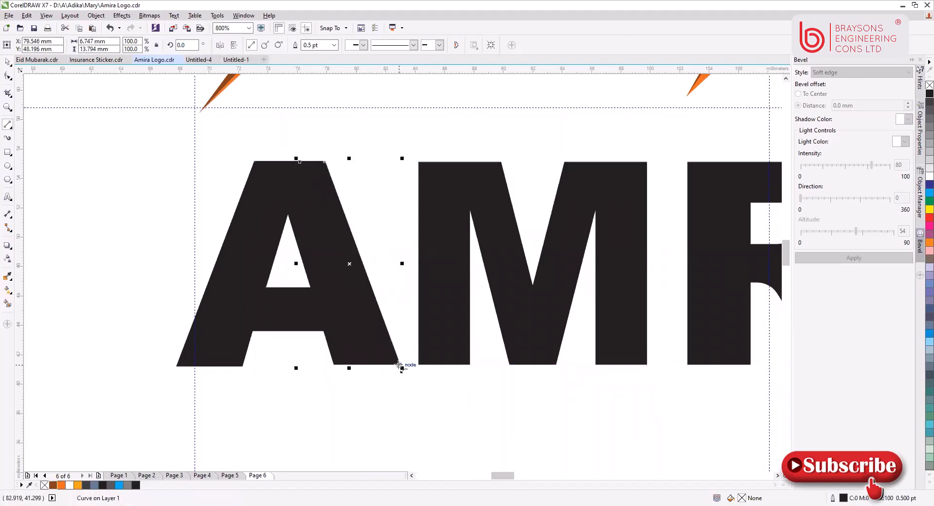
left_click(333, 364)
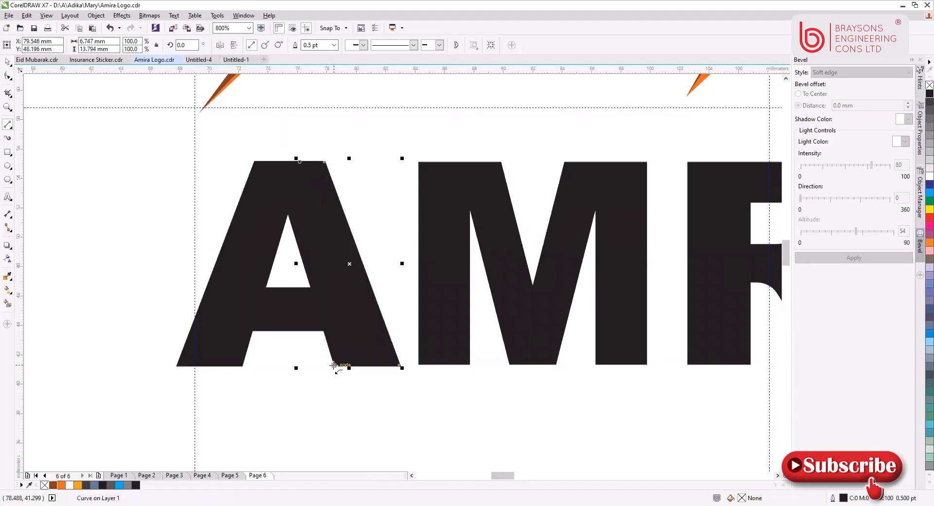
left_click(323, 331)
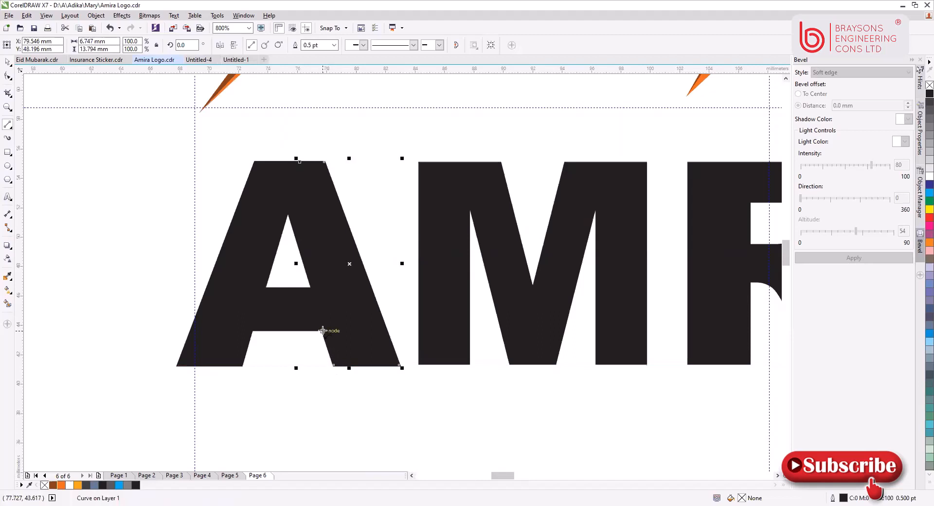
left_click(251, 331)
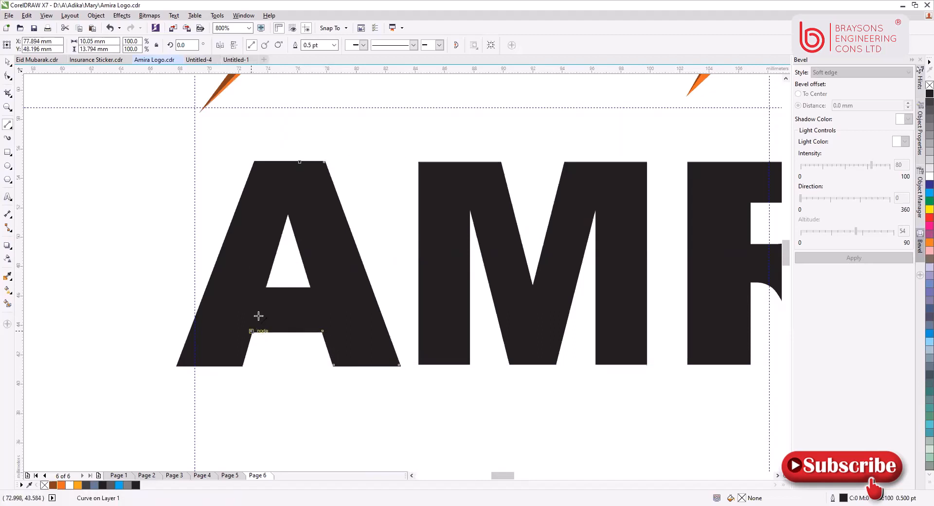
left_click(264, 287)
left_click(312, 288)
left_click(288, 216)
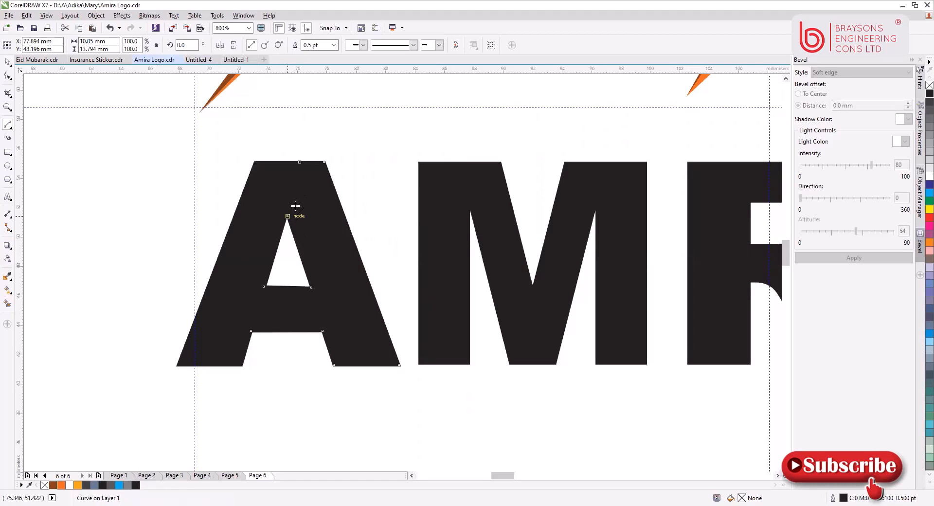
left_click(300, 164)
Step: Delete the first A from the AMRIYA text and move the remaining MRIYA beside the traced A
scroll(338, 309, "down", 2)
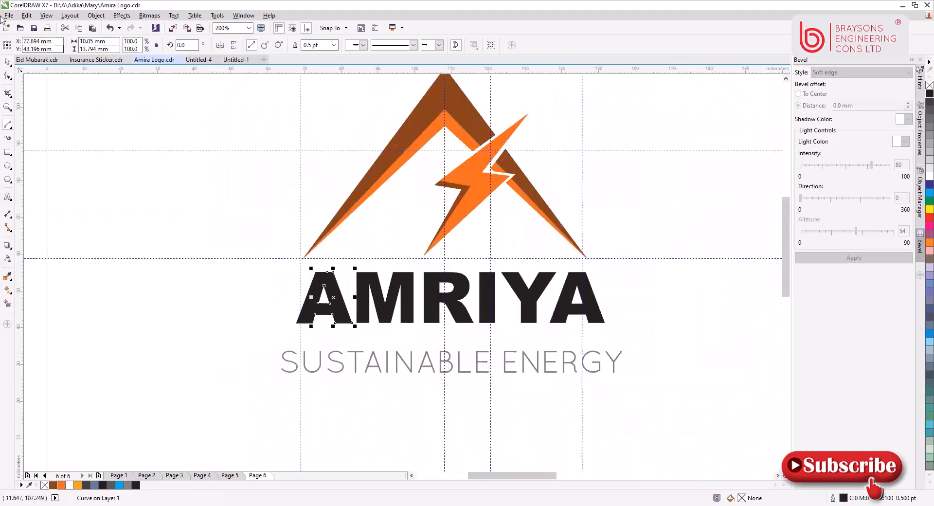
left_click(9, 74)
left_click(361, 298)
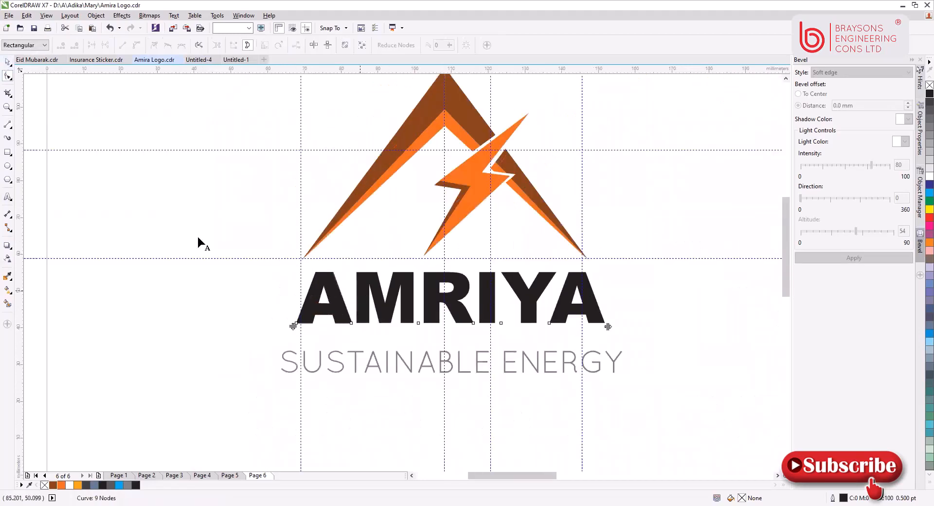
left_click(8, 197)
left_click_drag(355, 306, 289, 311)
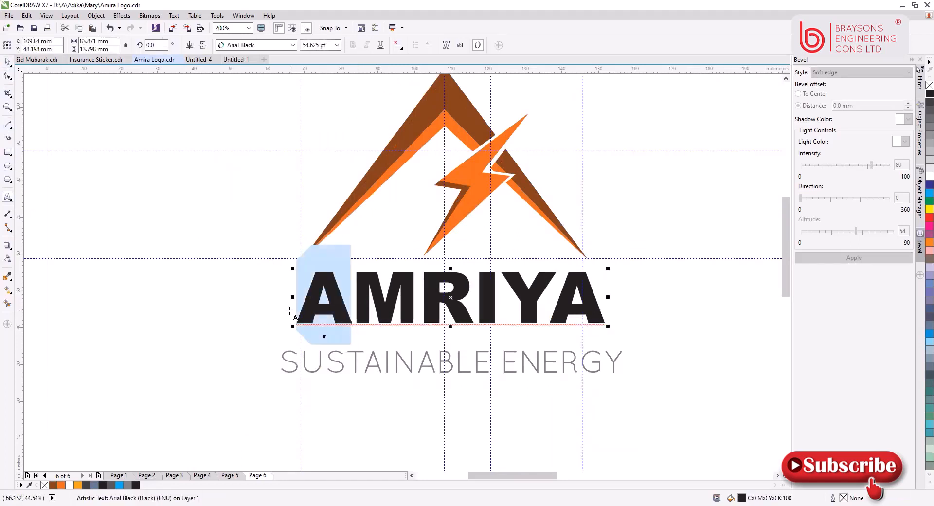
key("Delete")
left_click(8, 62)
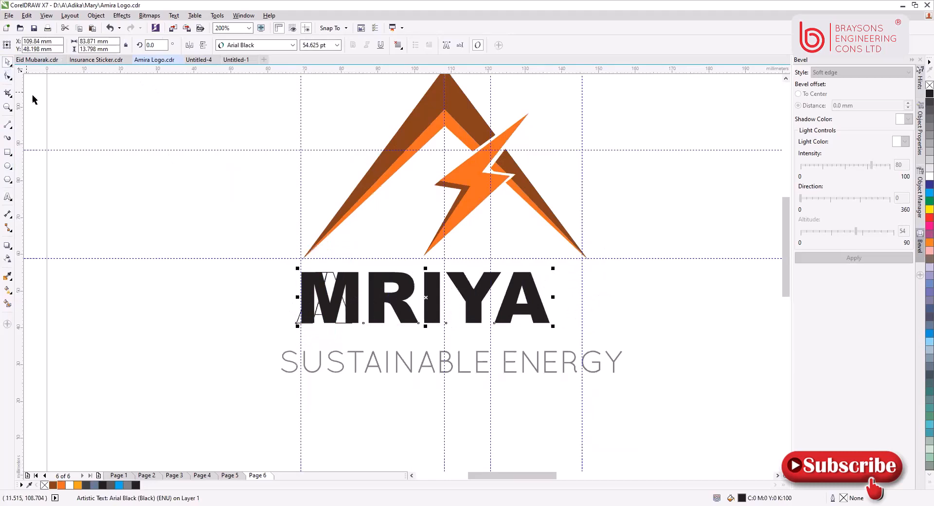
left_click_drag(428, 297, 487, 296)
Step: Fill the traced A's right leg and the MRIYA text with the peak's brown, and the A's left leg with its orange
left_click(338, 305)
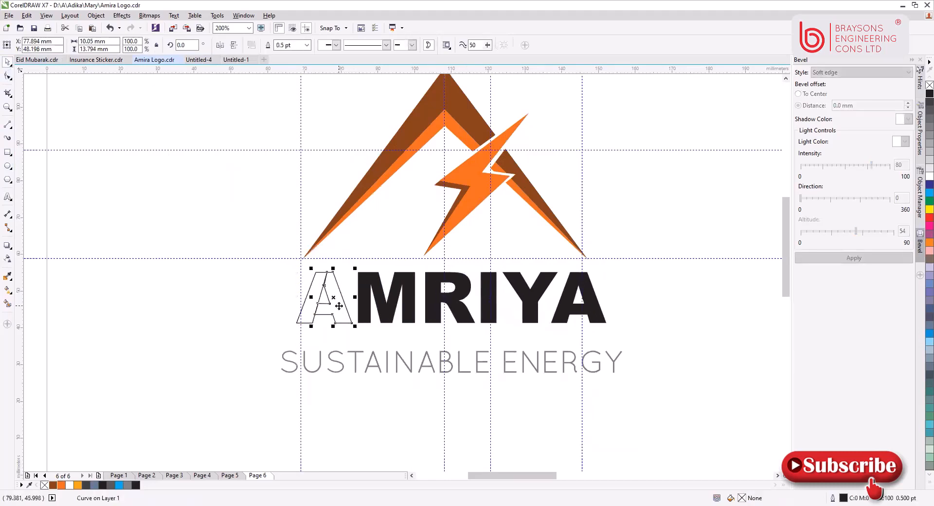
left_click(53, 485)
left_click(374, 289)
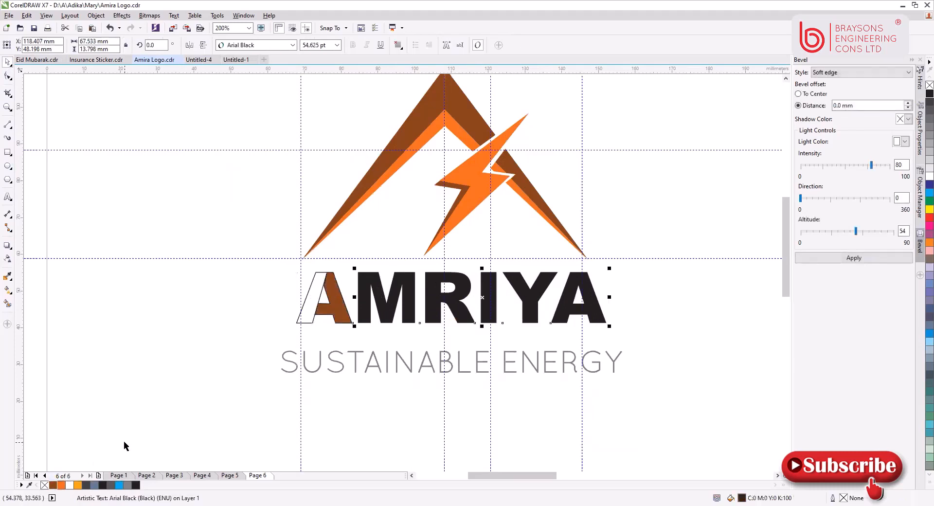
left_click(52, 486)
left_click(302, 308)
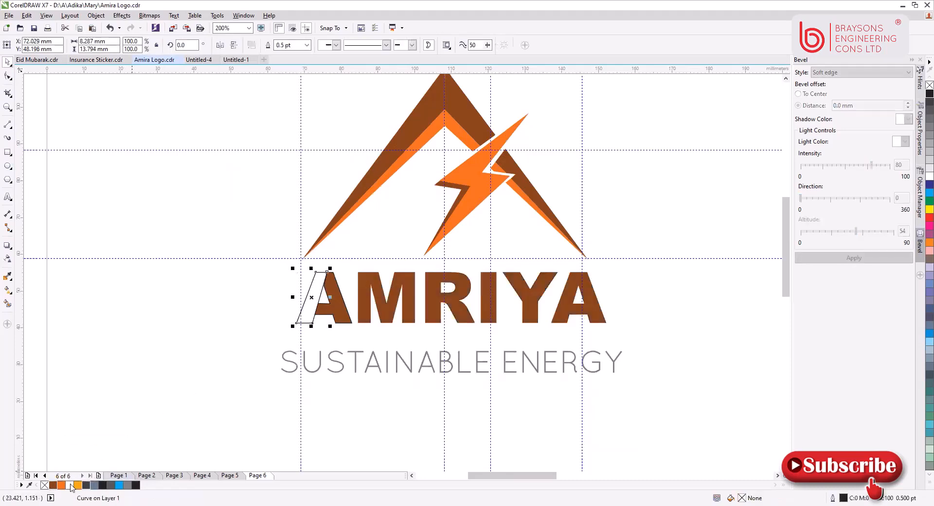
left_click(61, 486)
Step: Remove the outline from both traced pieces of the first A by setting their outline width to 0
left_click_drag(216, 247, 589, 351)
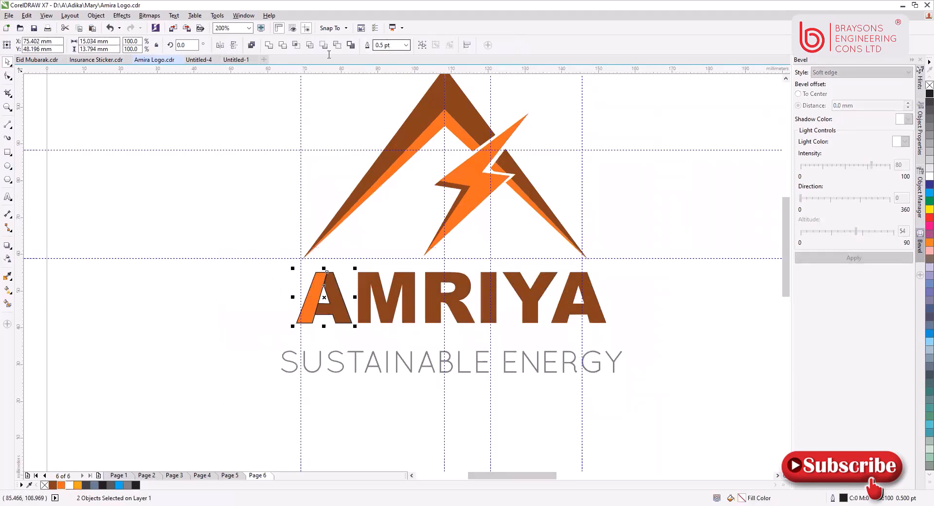
left_click_drag(396, 46, 329, 55)
type("0")
key("Return")
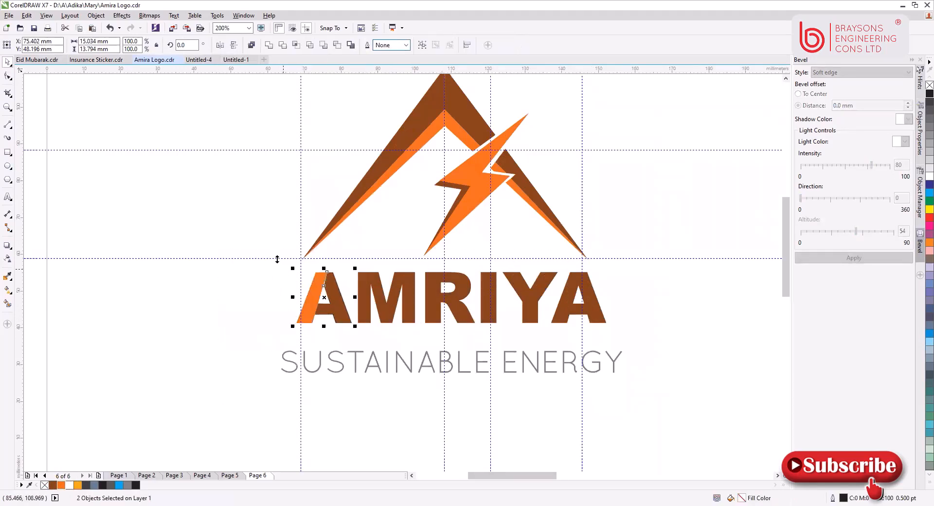
Step: Scale the traced A and MRIYA text together to about 72 mm wide and place them close beneath the peak
scroll(278, 260, "down", 1)
left_click_drag(255, 252, 465, 302)
left_click_drag(364, 278, 363, 281)
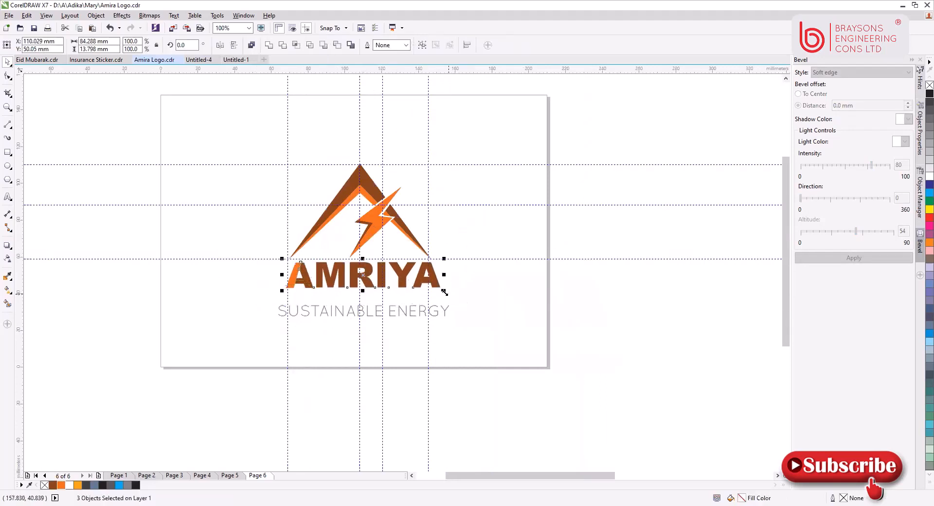
left_click_drag(443, 291, 429, 289)
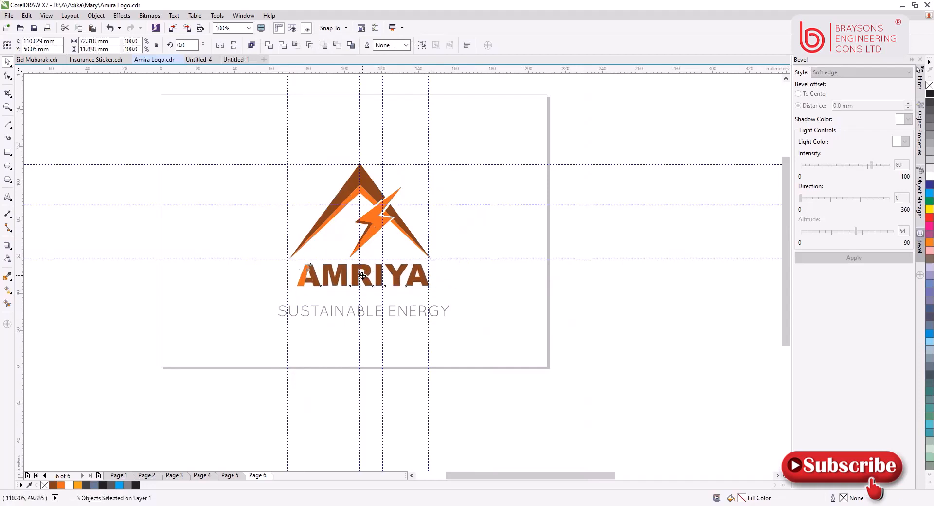
left_click_drag(363, 275, 362, 274)
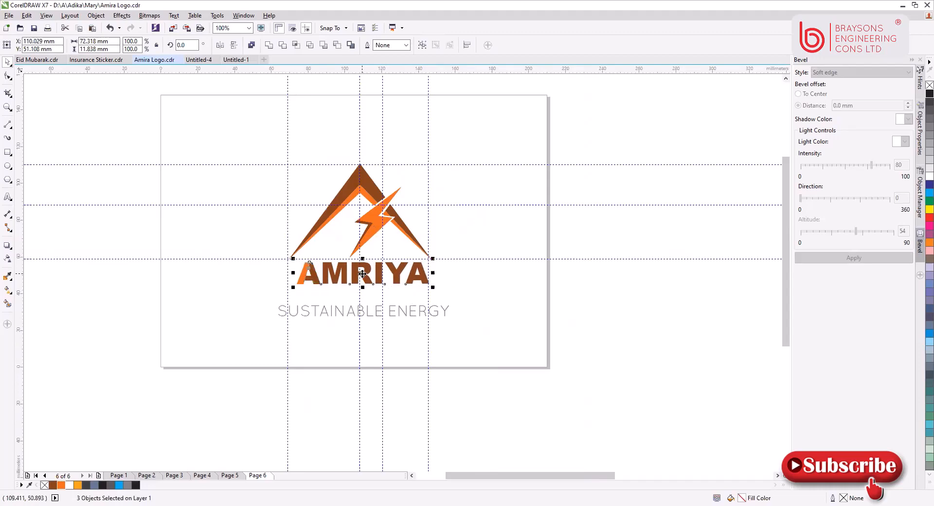
Step: Set the SUSTAINABLE ENERGY text in Times New Roman, reduce it to about 84 mm wide and move it up directly beneath AMRIYA
left_click(350, 315)
left_click(292, 45)
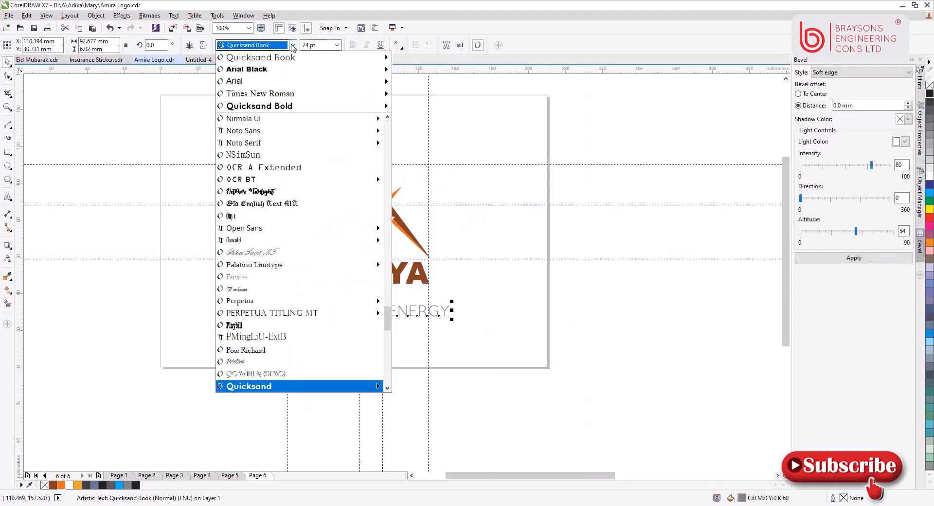
left_click(260, 93)
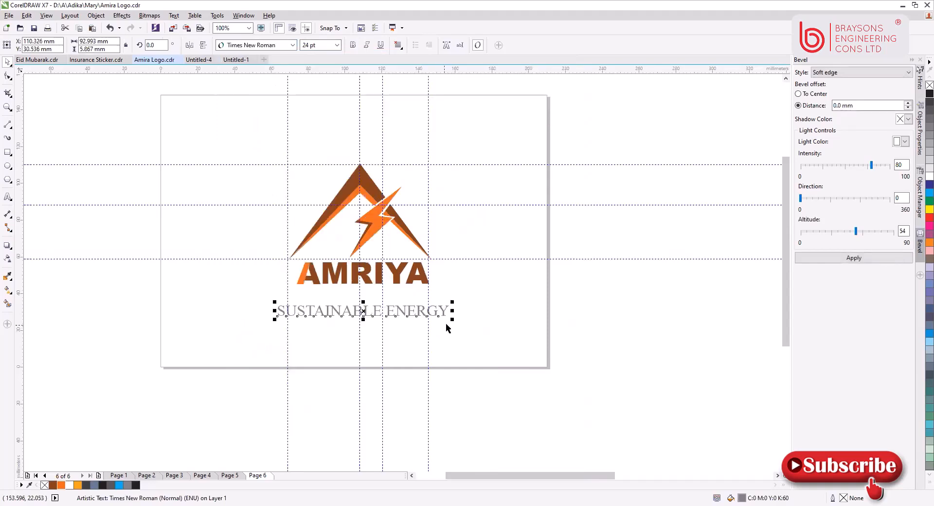
mouse_move(452, 320)
left_mouse_down()
mouse_move(441, 317)
mouse_move(449, 322)
left_mouse_up()
left_click_drag(360, 310, 371, 285)
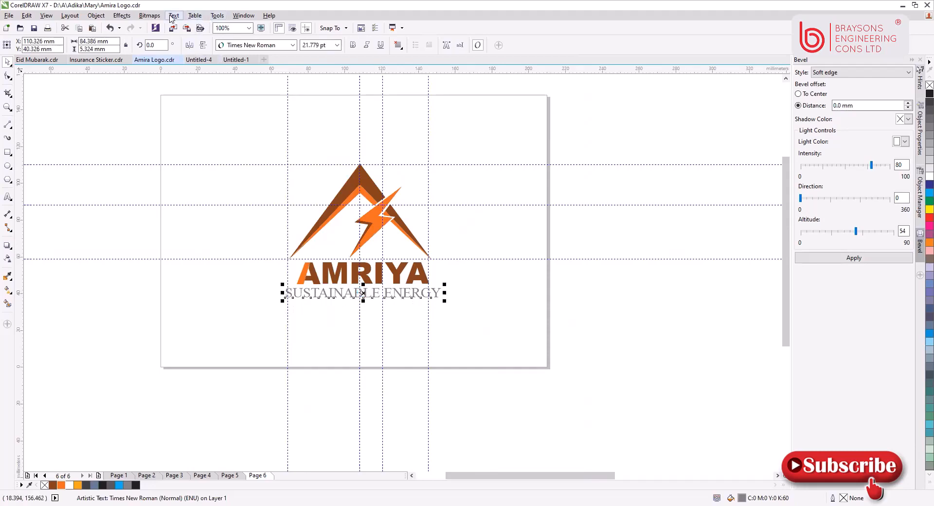
Step: Change the case of the SUSTAINABLE ENERGY text to Title Case
left_click(174, 15)
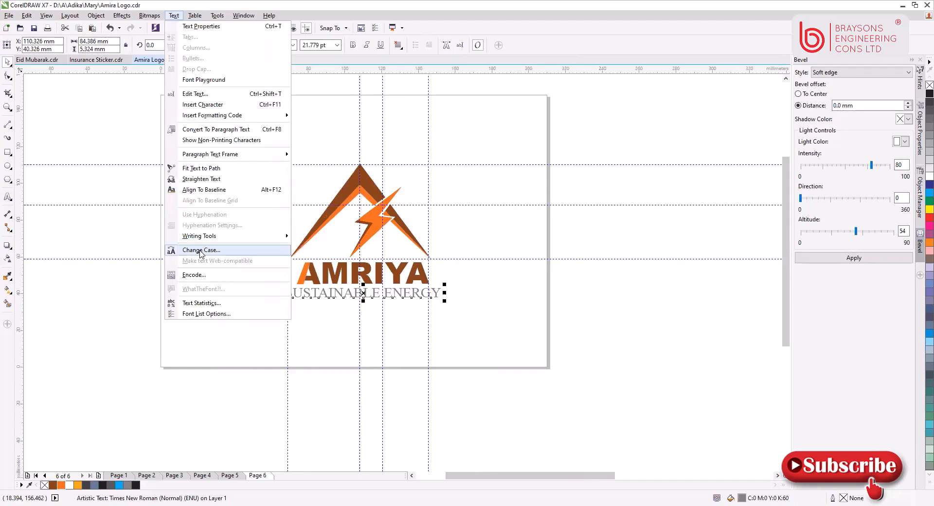
left_click(200, 250)
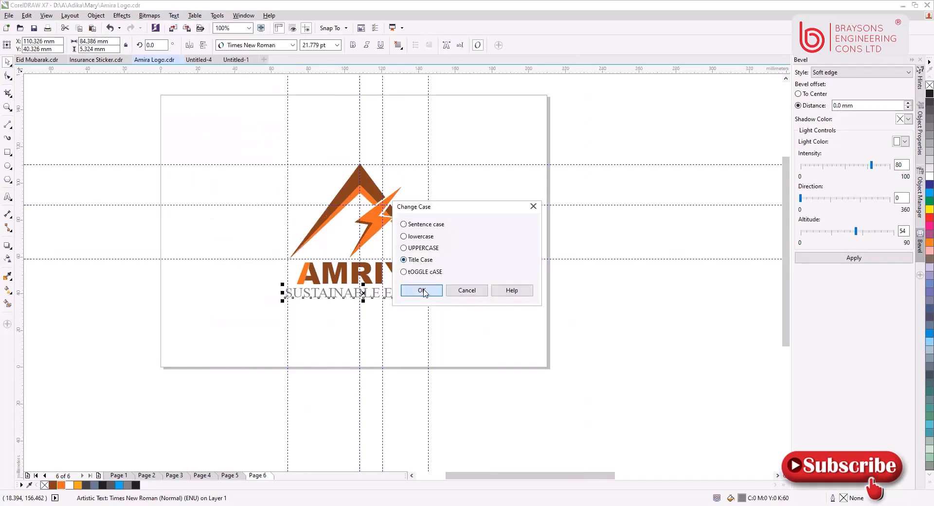
key("Return")
Step: Enlarge the Sustainable Energy tagline to about 61 mm wide, centre it beneath AMRIYA and darken its fill
left_click_drag(333, 282, 364, 281)
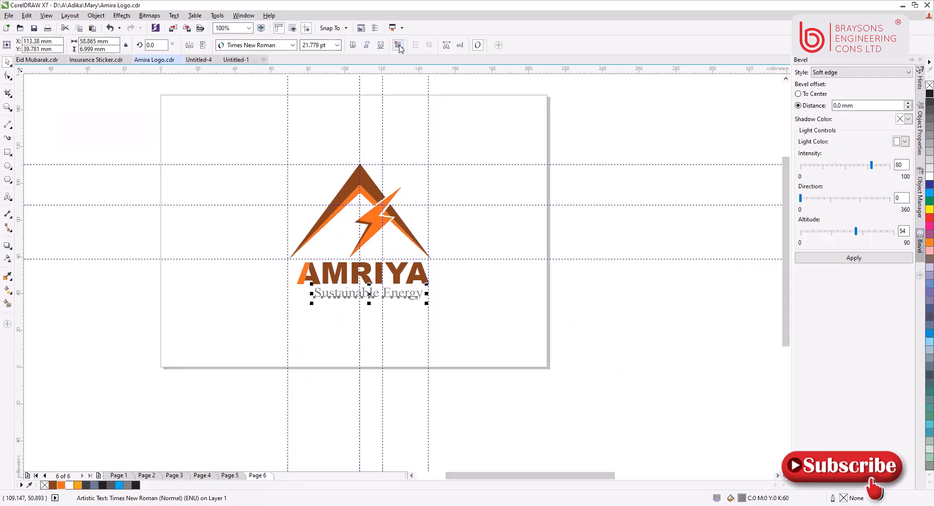
left_click_drag(428, 301, 430, 307)
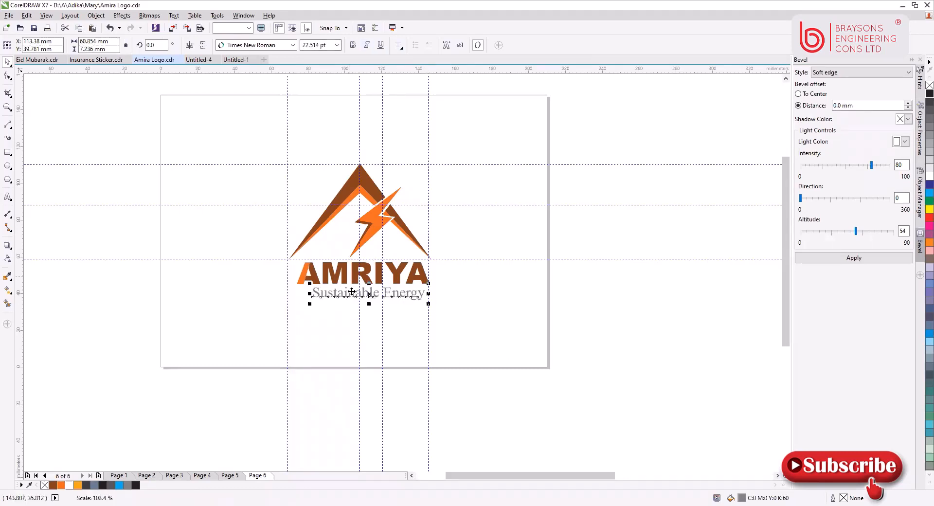
left_click_drag(370, 293, 364, 294)
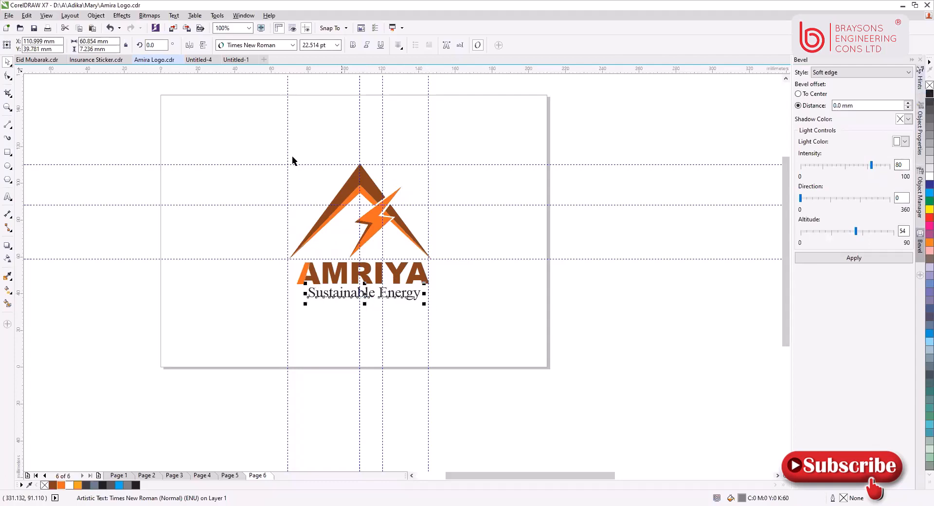
Step: Group the peak with the lightning bolt, the AMRIYA lettering and the tagline into one logo
left_click_drag(216, 111, 482, 348)
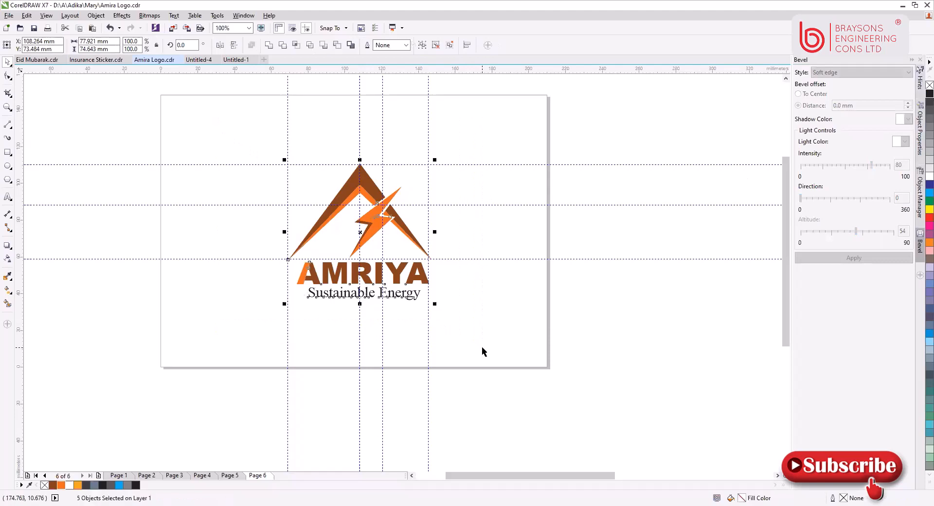
key("ctrl+g")
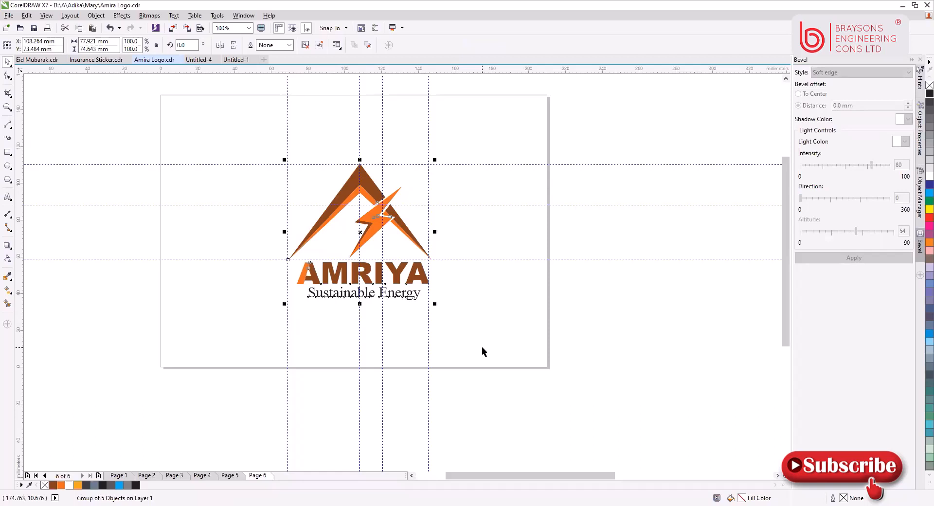
left_click(247, 124)
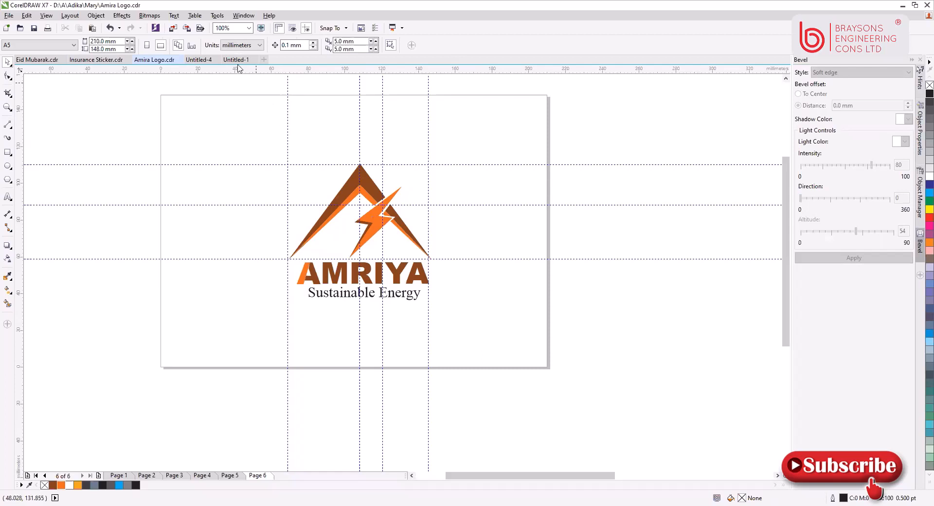
Step: Start exporting the finished logo to another file format
left_click(188, 30)
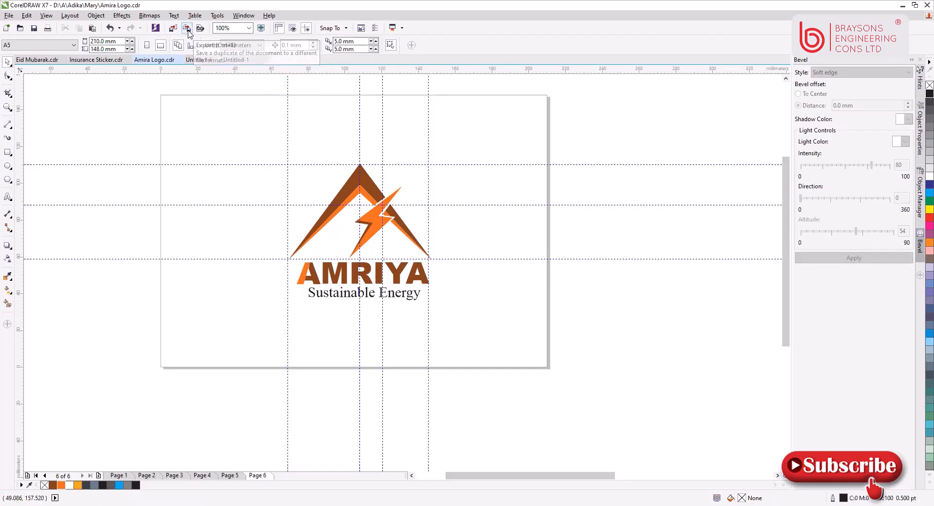